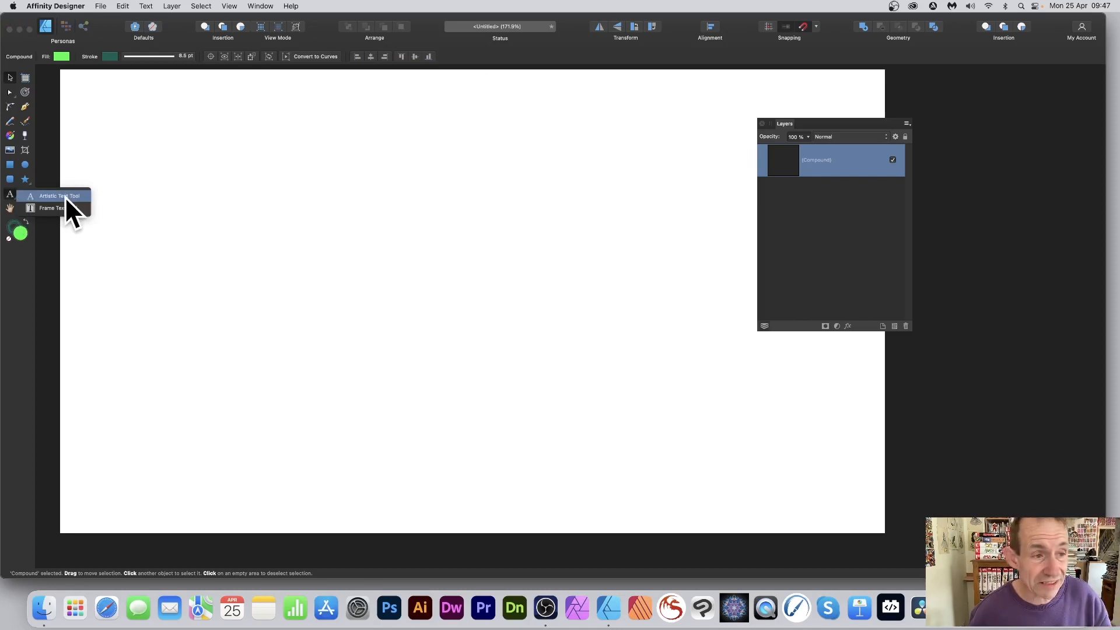
Add artistic text reading "text" at about 647 pt across the upper part of the page
left_click(65, 198)
left_click_drag(225, 76, 225, 275)
type("t")
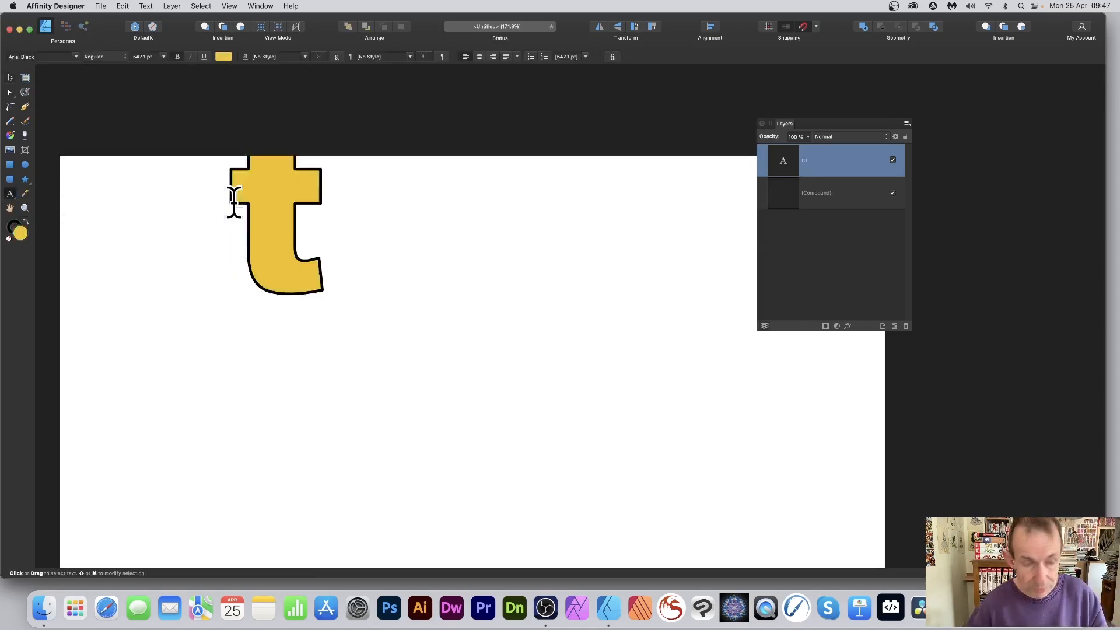
type("ext")
key("Escape")
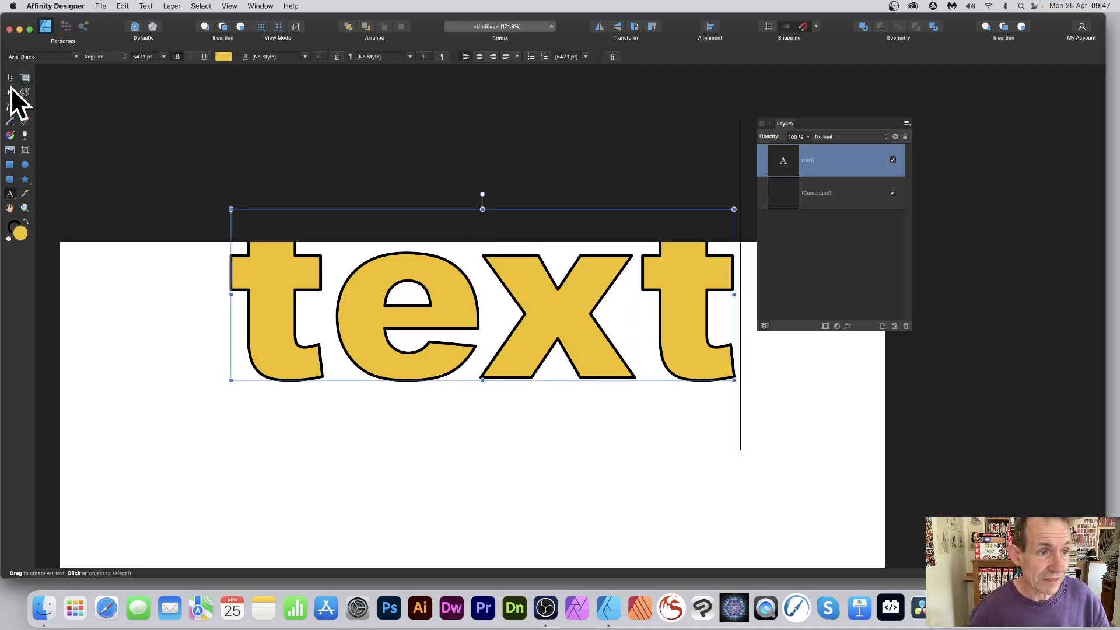
Duplicate the text with the copy offset slightly down and right, and combine both texts into a compound
left_click(10, 76)
scroll(266, 213, "down", 5)
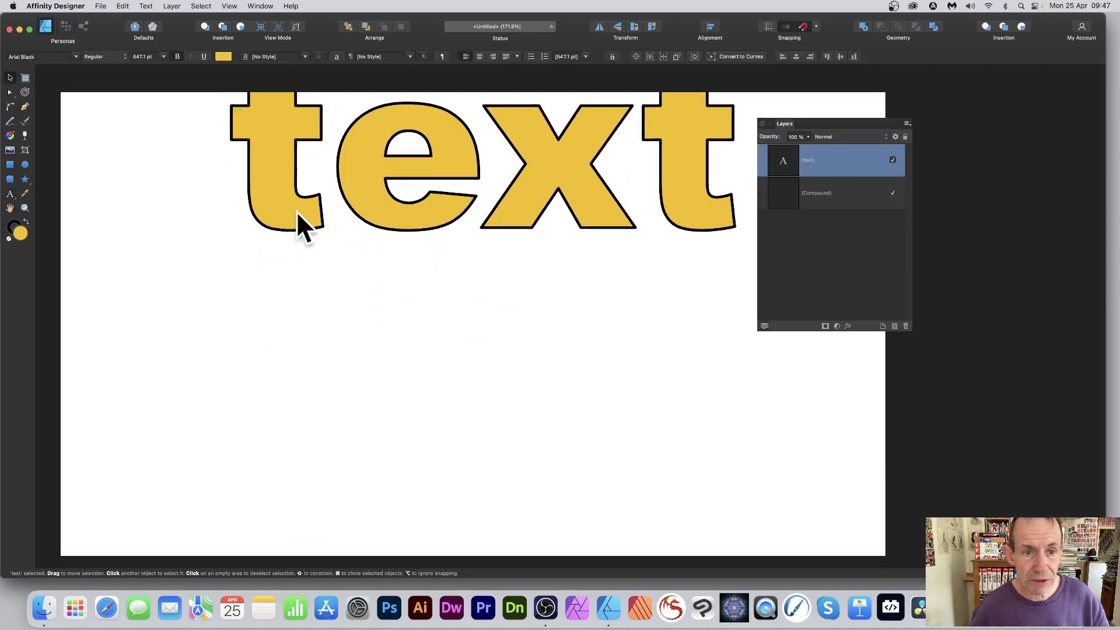
scroll(368, 192, "right", 4)
scroll(283, 231, "up", 1)
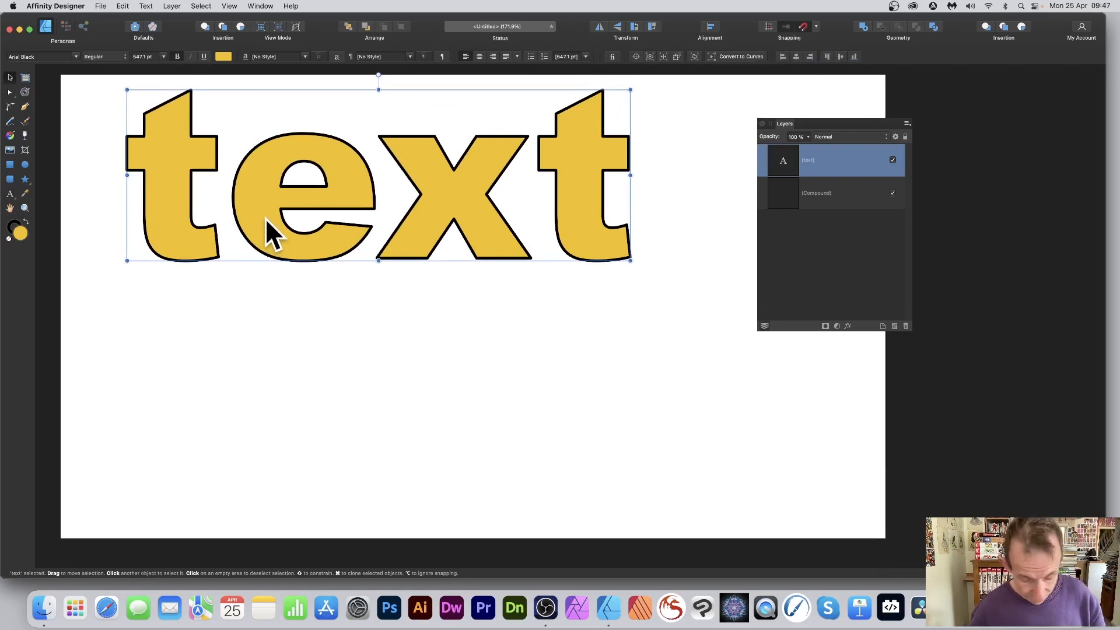
left_click_drag(270, 187, 293, 245)
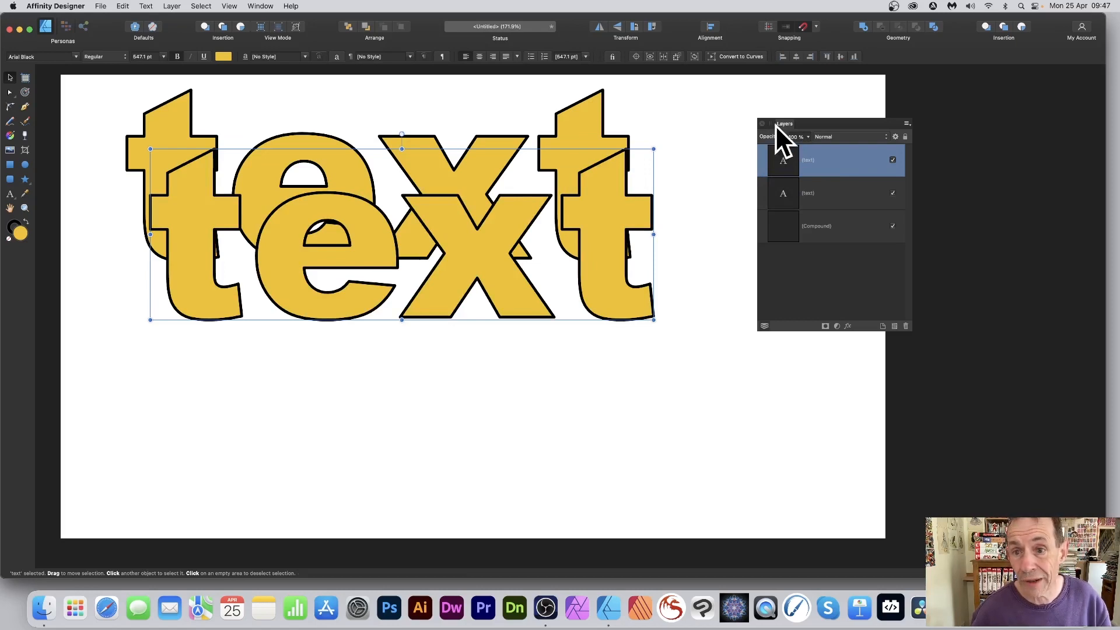
left_click(814, 194, "shift")
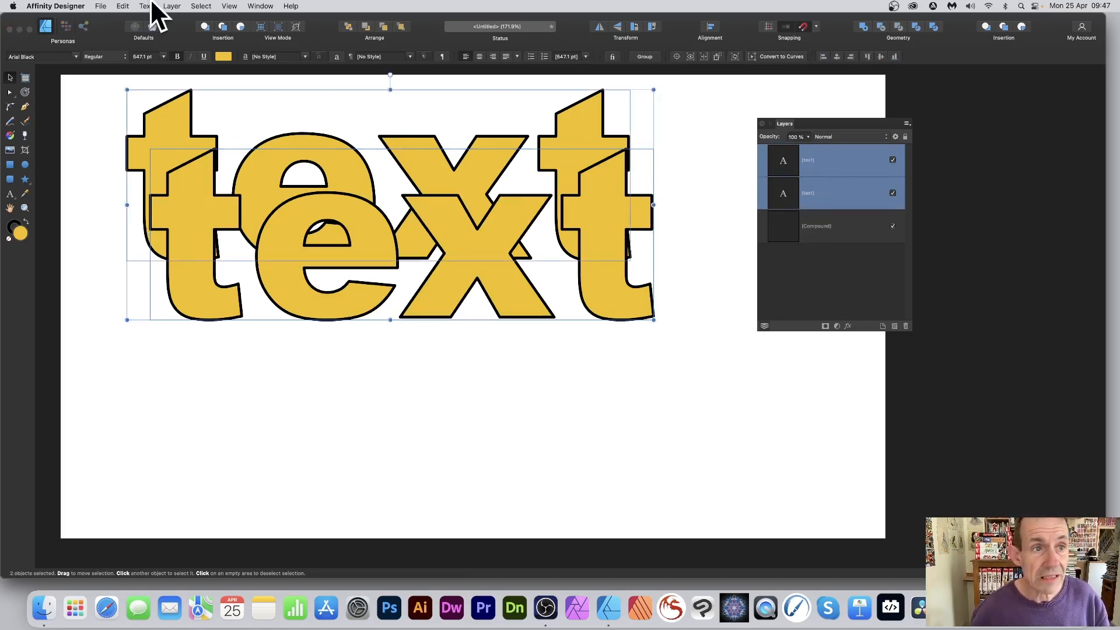
left_click(174, 6)
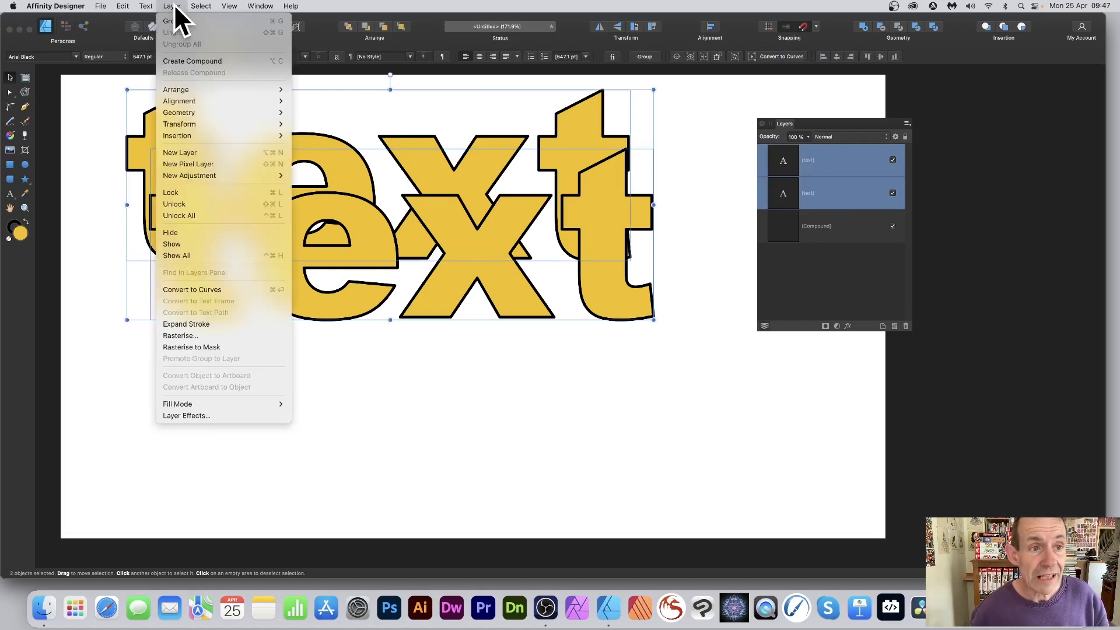
left_click(204, 61)
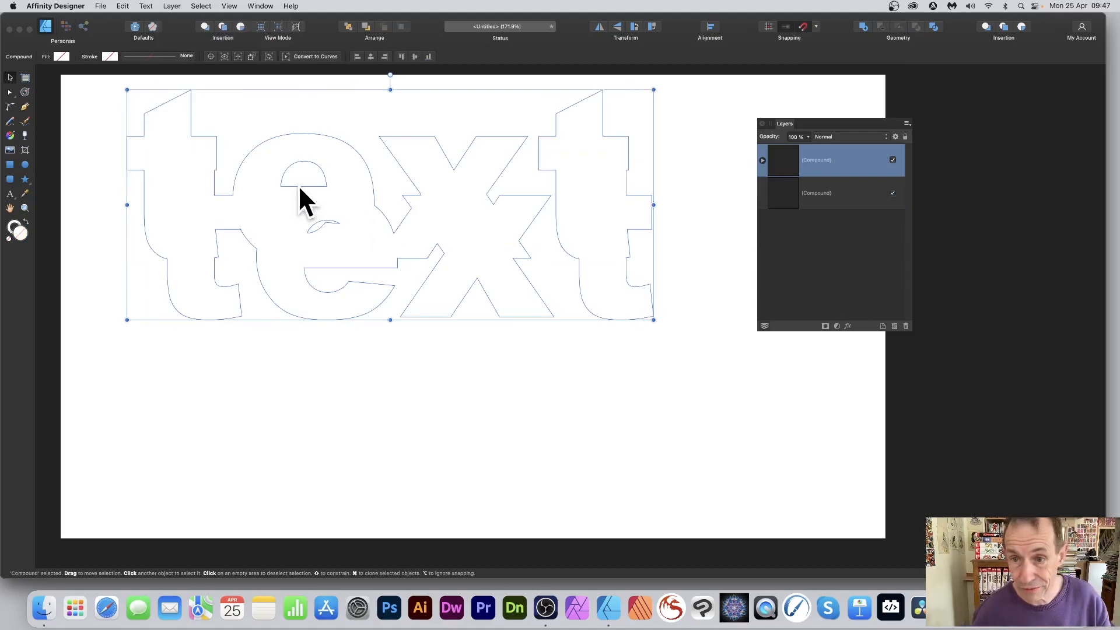
Expand the new compound's nested layers and give the compound a light turquoise fill with a 6.5 pt dark blue stroke
left_click(763, 160)
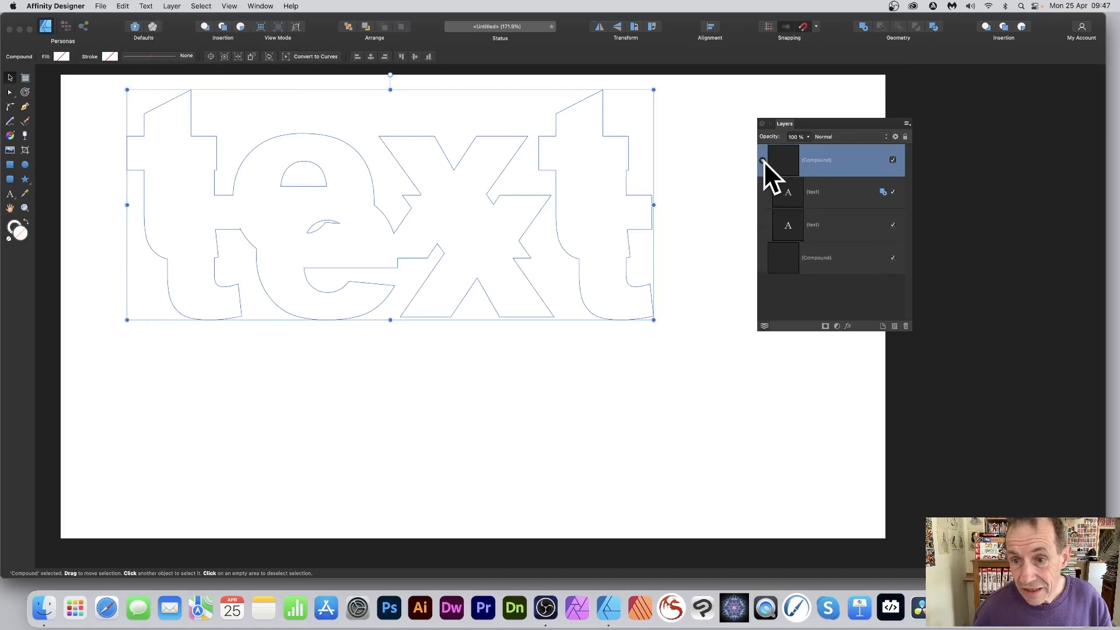
left_click(793, 192)
left_click(790, 224)
left_click(782, 193)
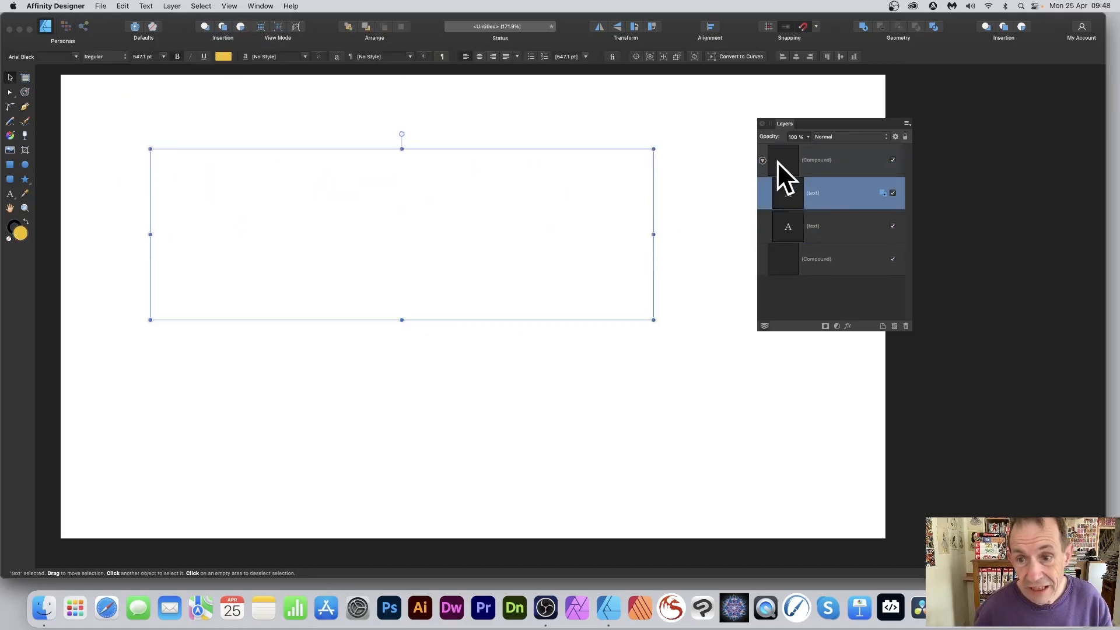
left_click(809, 158)
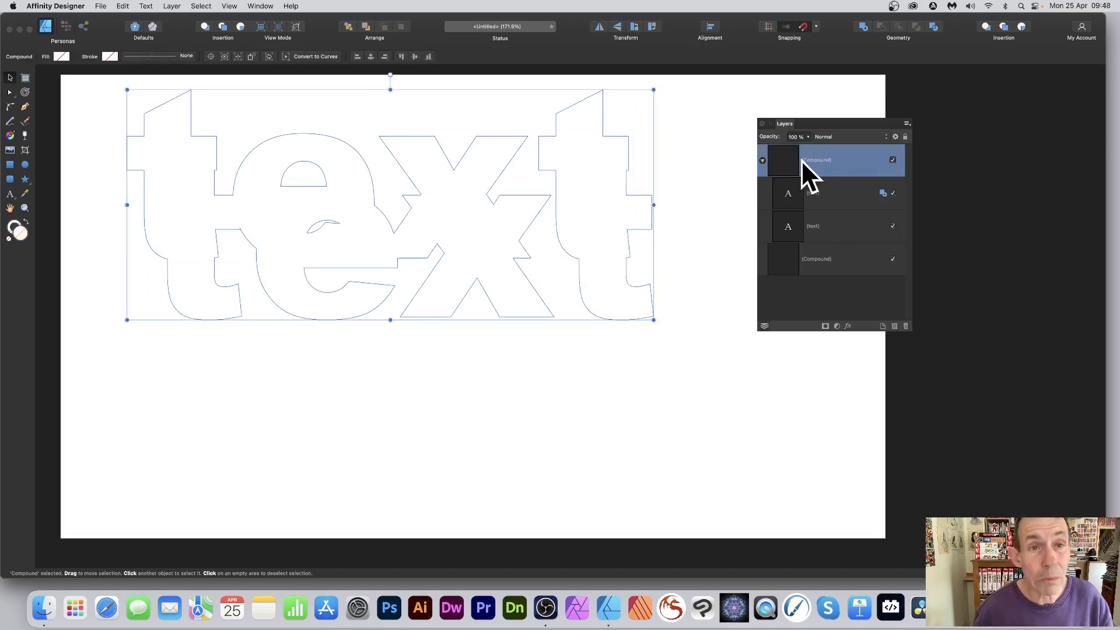
left_click(61, 56)
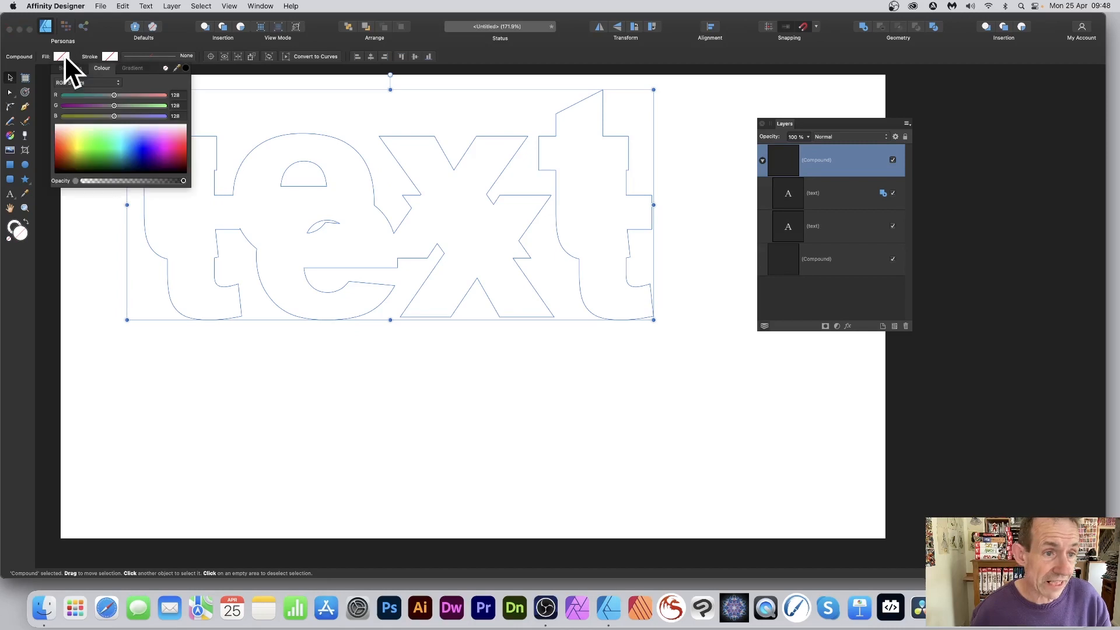
left_click(118, 134)
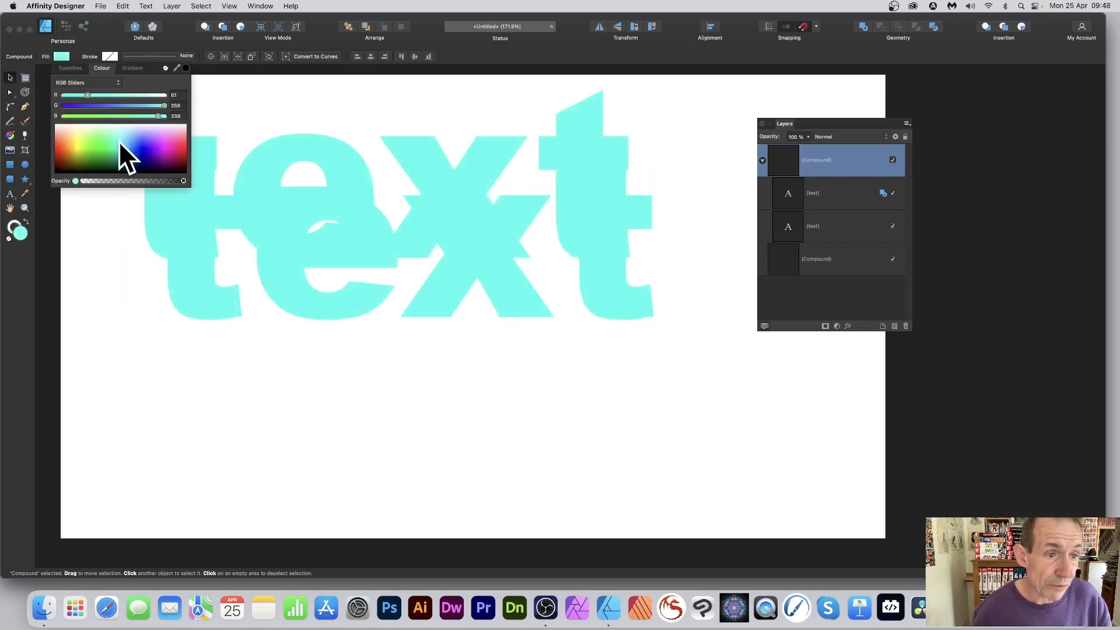
left_click(110, 56)
left_click(176, 162)
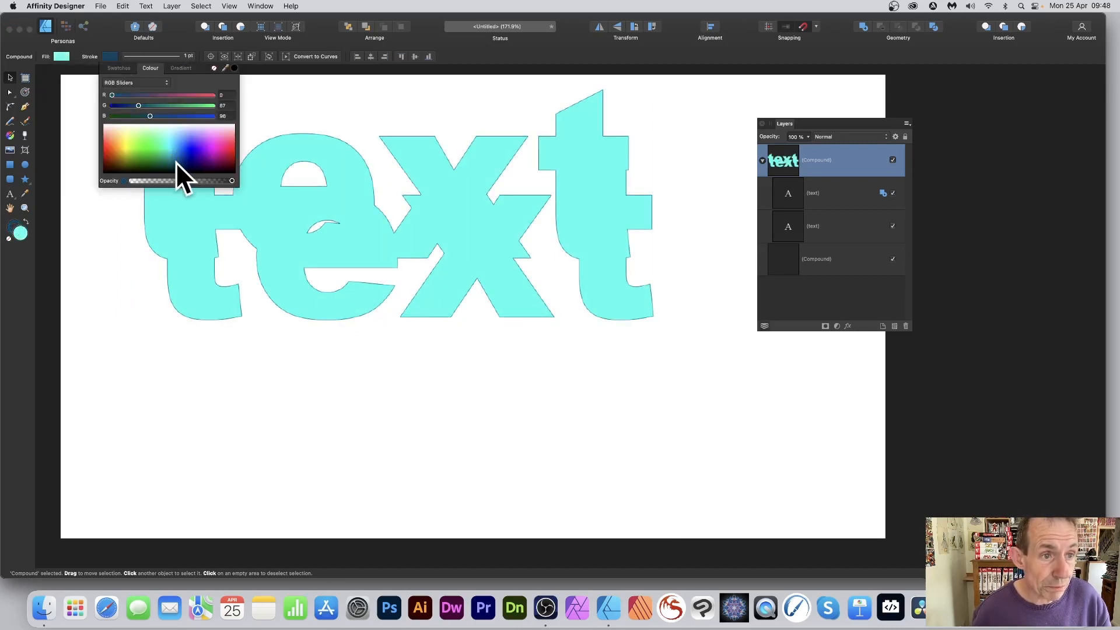
left_click(180, 56)
left_click_drag(136, 87, 140, 88)
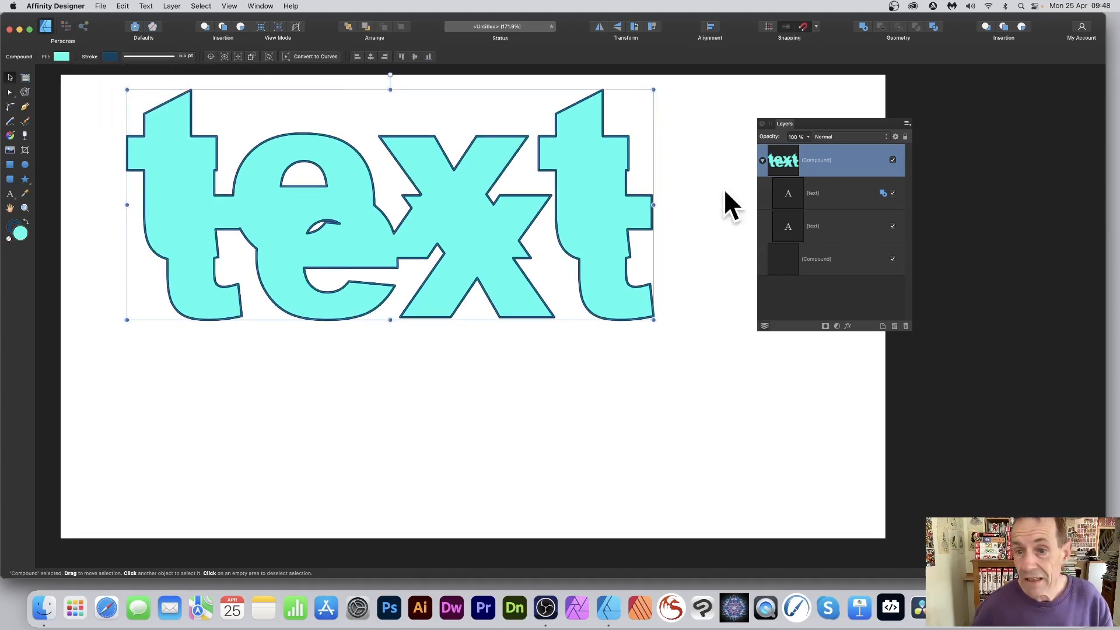
Move the front nested text down and to the left inside the compound
left_click(790, 191)
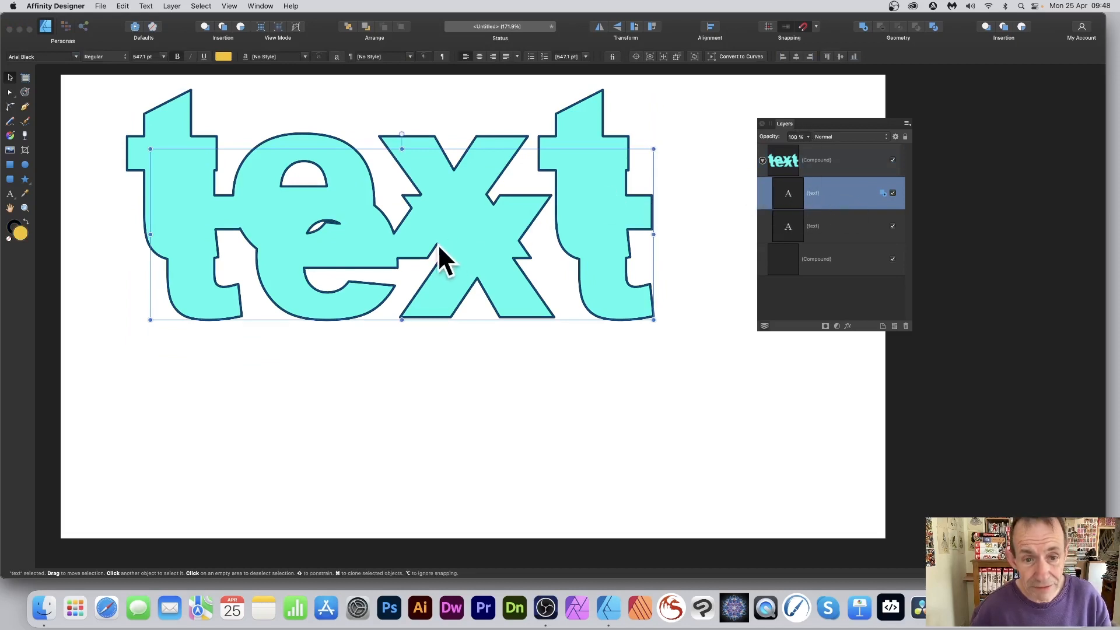
left_click(10, 78)
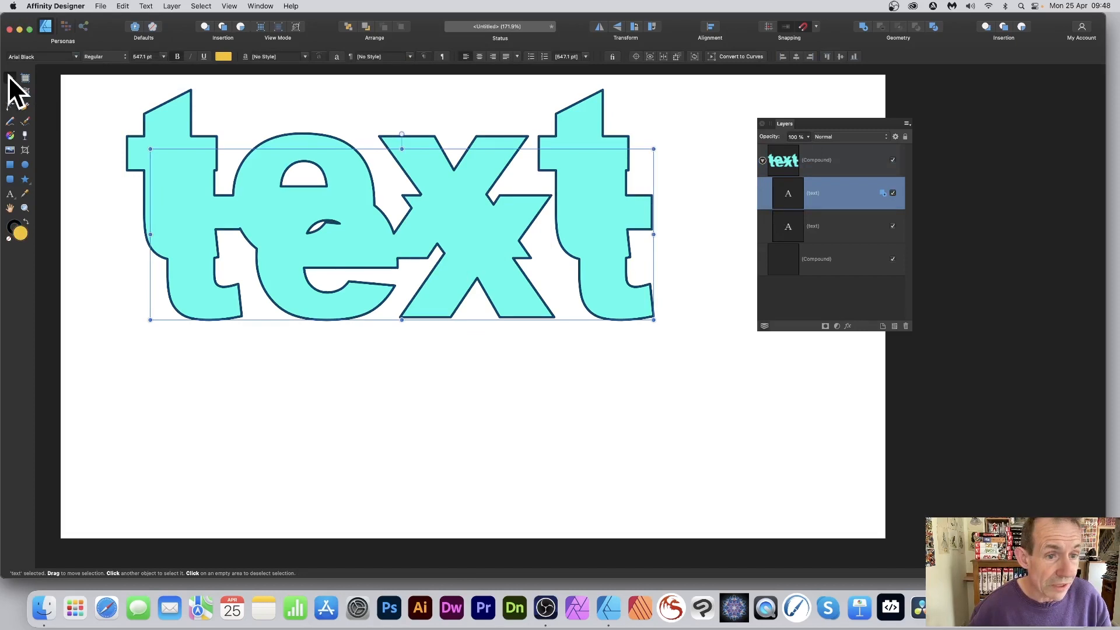
left_click_drag(304, 222, 252, 252)
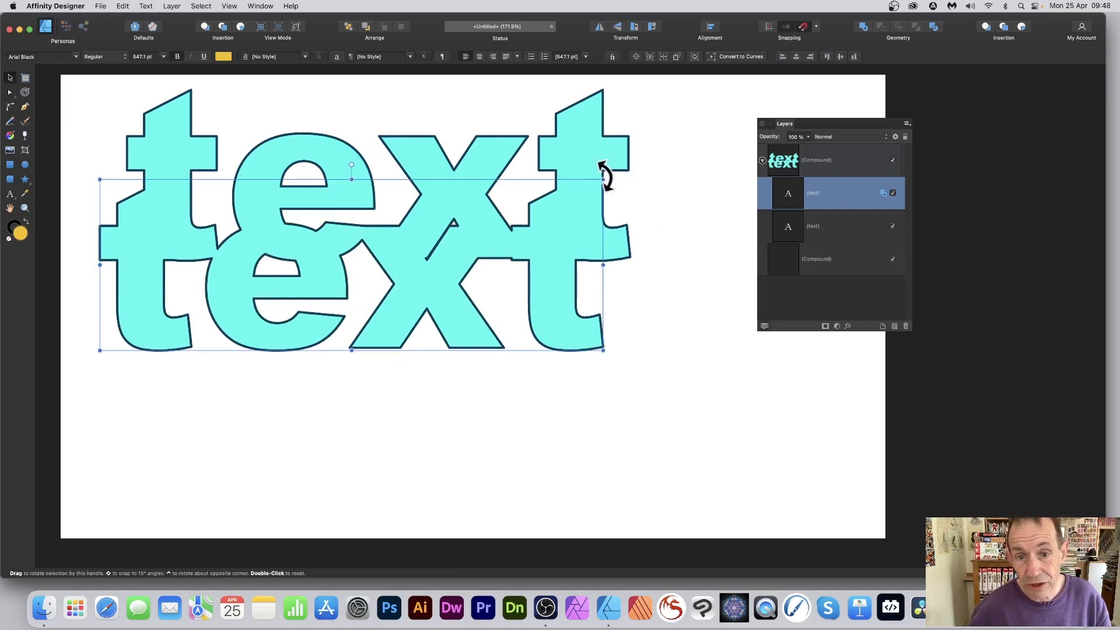
Rotate the front nested text clockwise and shrink it to about 313 pt, overlapping the lower left part of the large text
left_click_drag(607, 175, 636, 298)
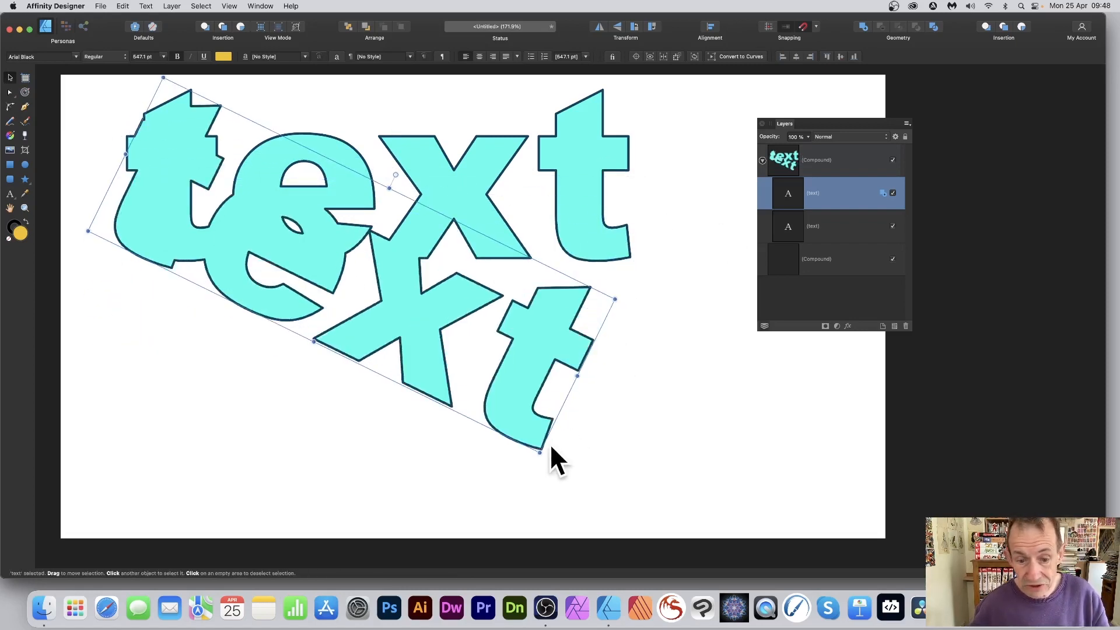
left_click_drag(541, 452, 379, 295)
left_click_drag(366, 249, 438, 281)
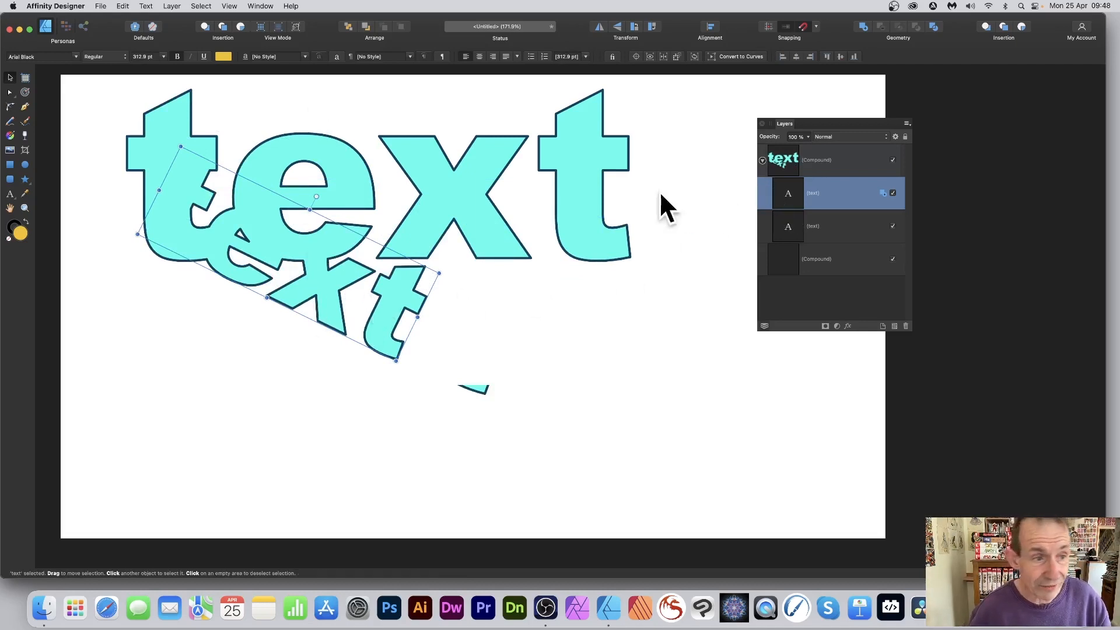
Change the wording of the rotated nested text to "type" and move it right so it overlaps the large e and x
left_click(10, 194)
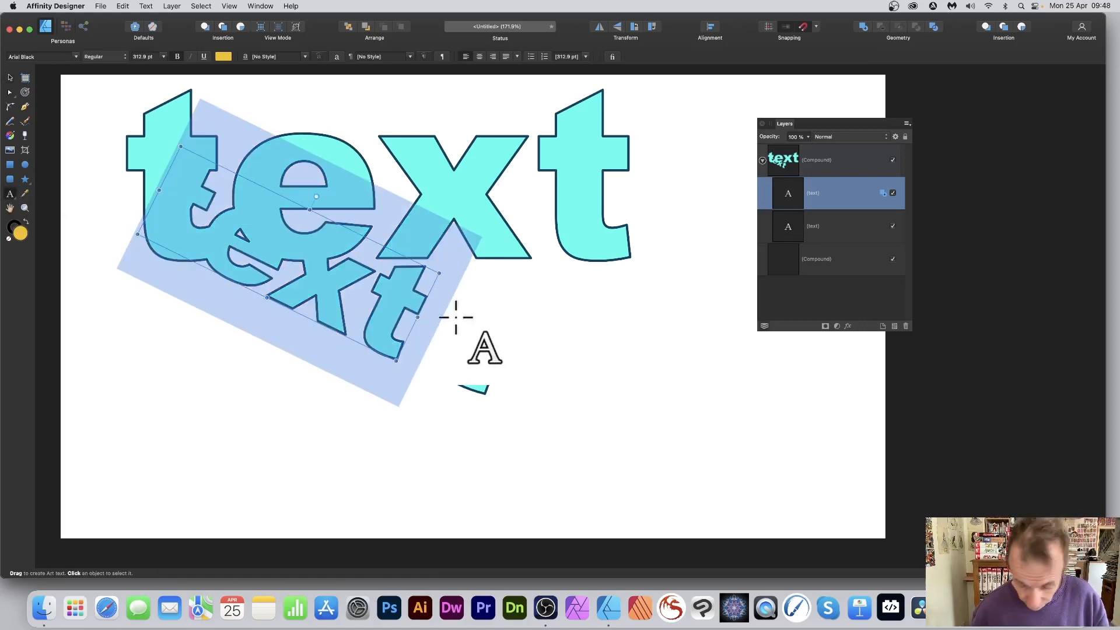
type("type")
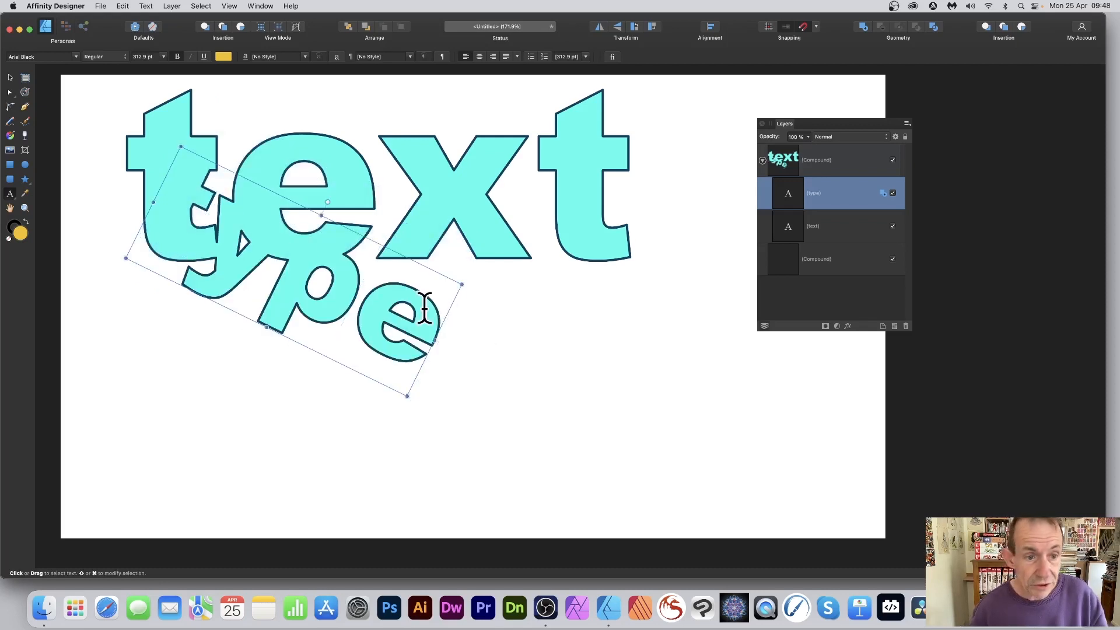
left_click(10, 77)
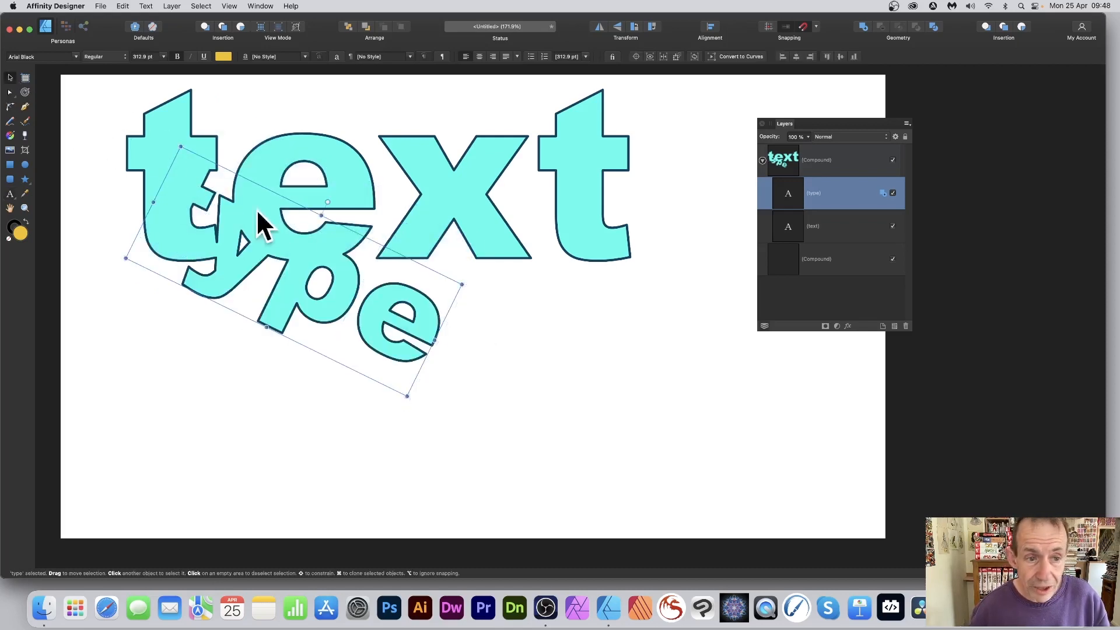
left_click_drag(316, 260, 436, 281)
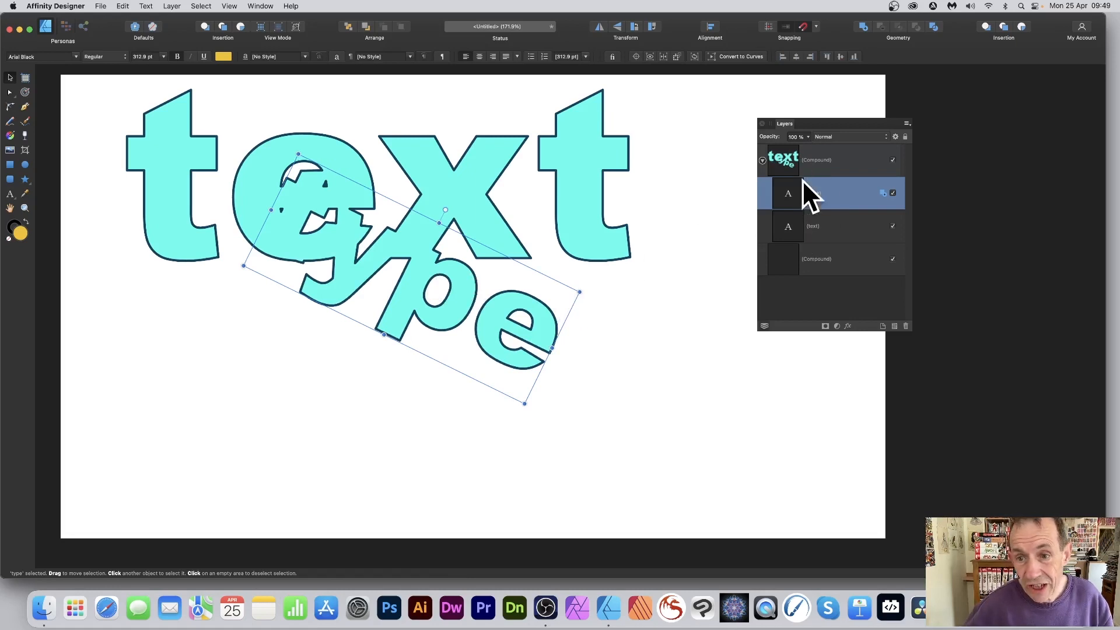
Delete the leftover empty compound beneath the text compound
left_click(797, 223)
left_click(810, 259)
key("Delete")
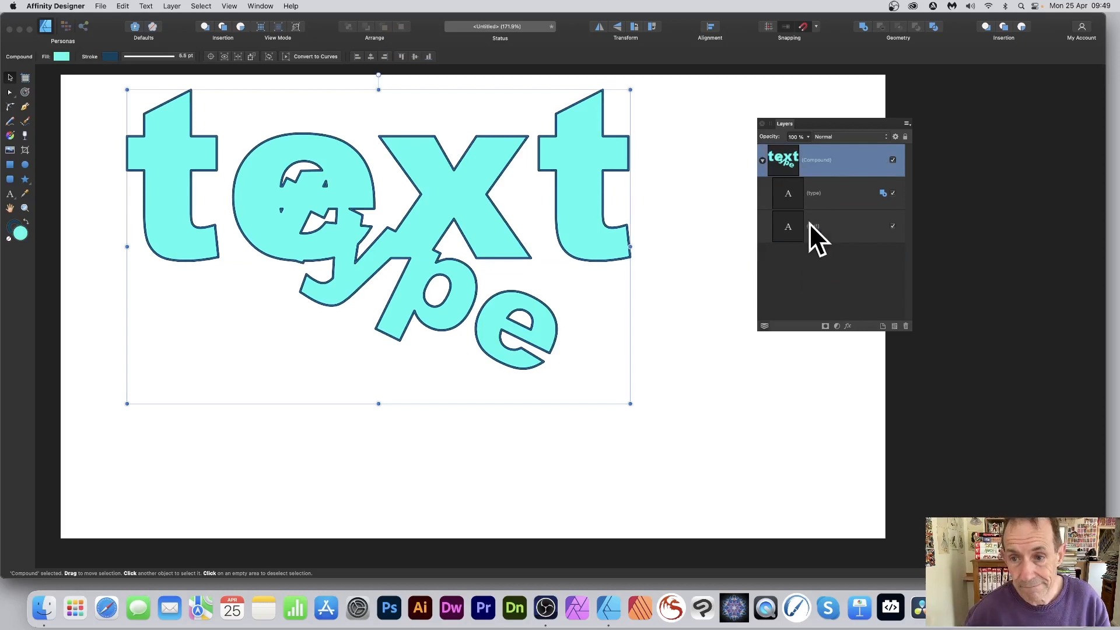
Apply a 3D layer effect with a radius of about 18.8 px to the whole text compound
left_click(793, 192)
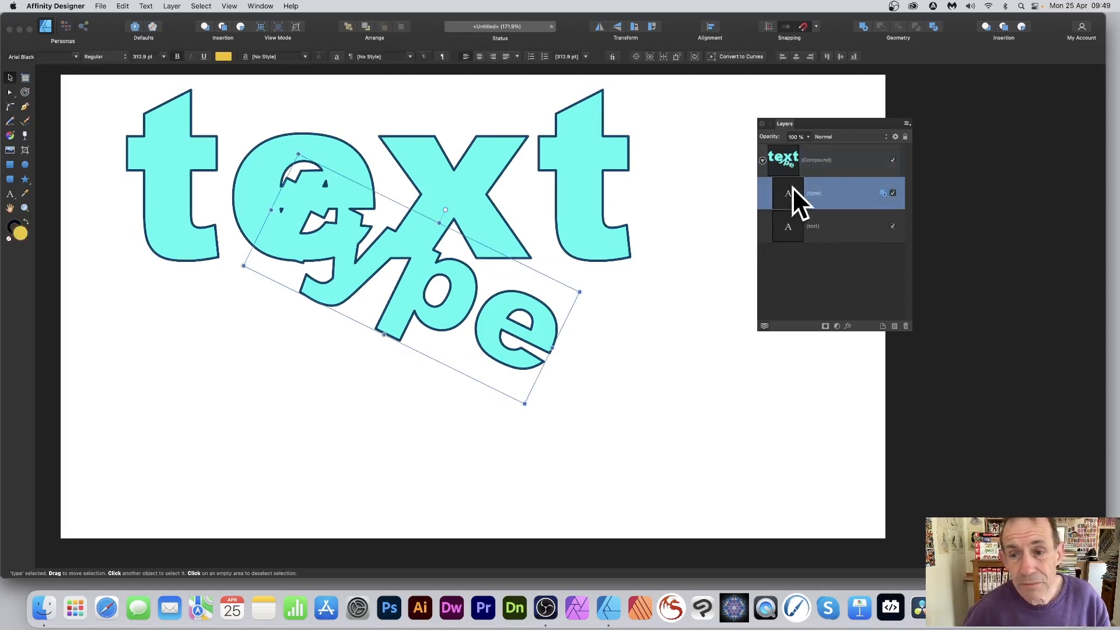
left_click(784, 163)
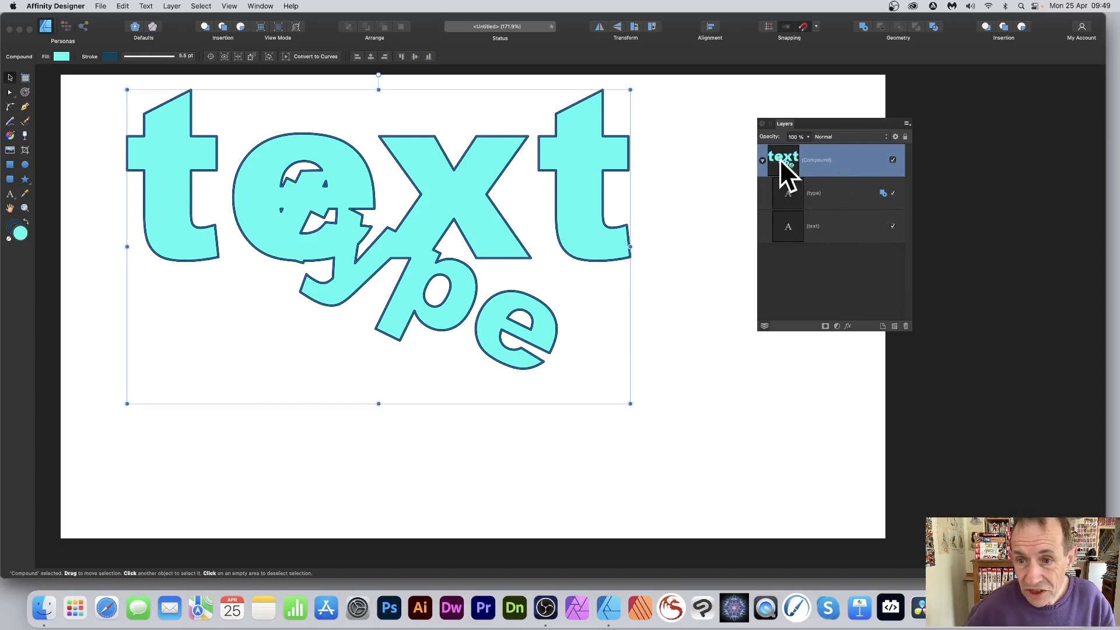
left_click_drag(814, 124, 688, 113)
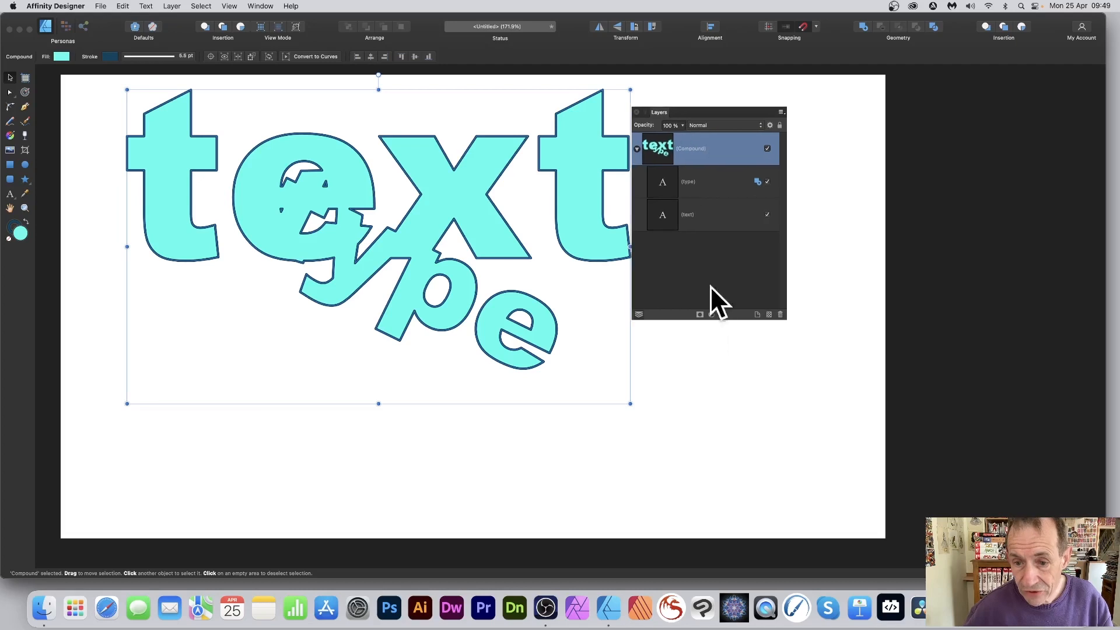
left_click(723, 315)
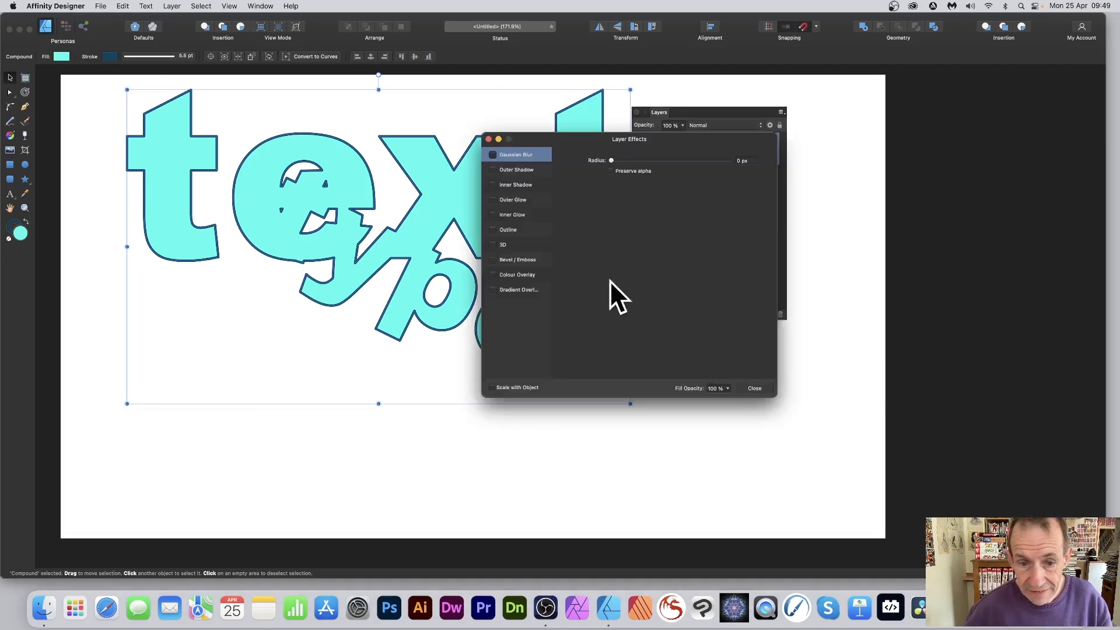
left_click(492, 244)
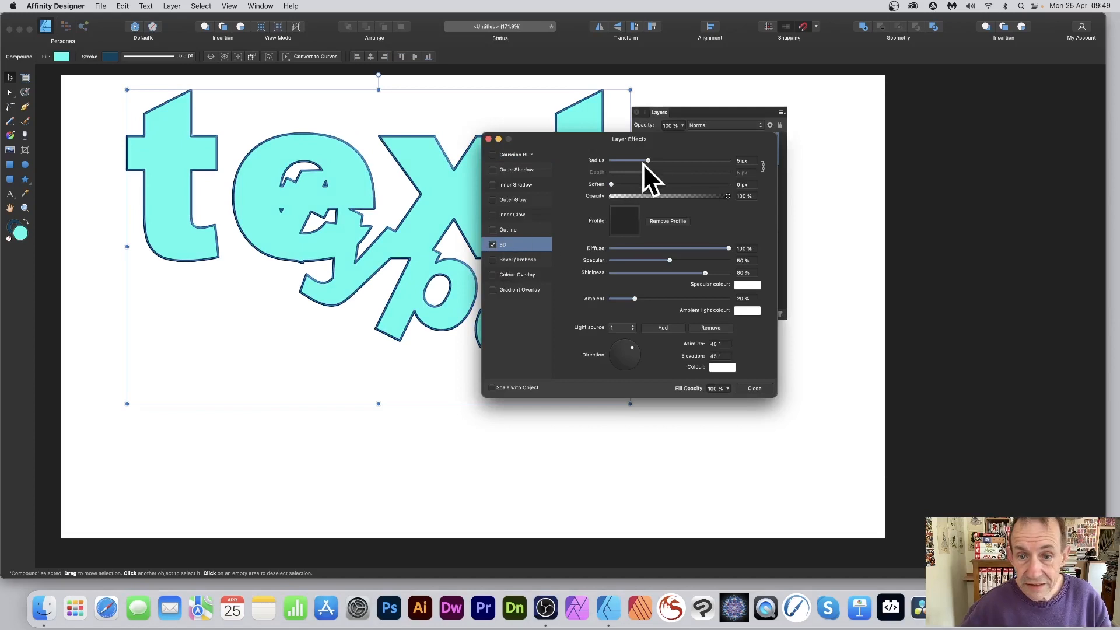
left_click_drag(646, 161, 673, 160)
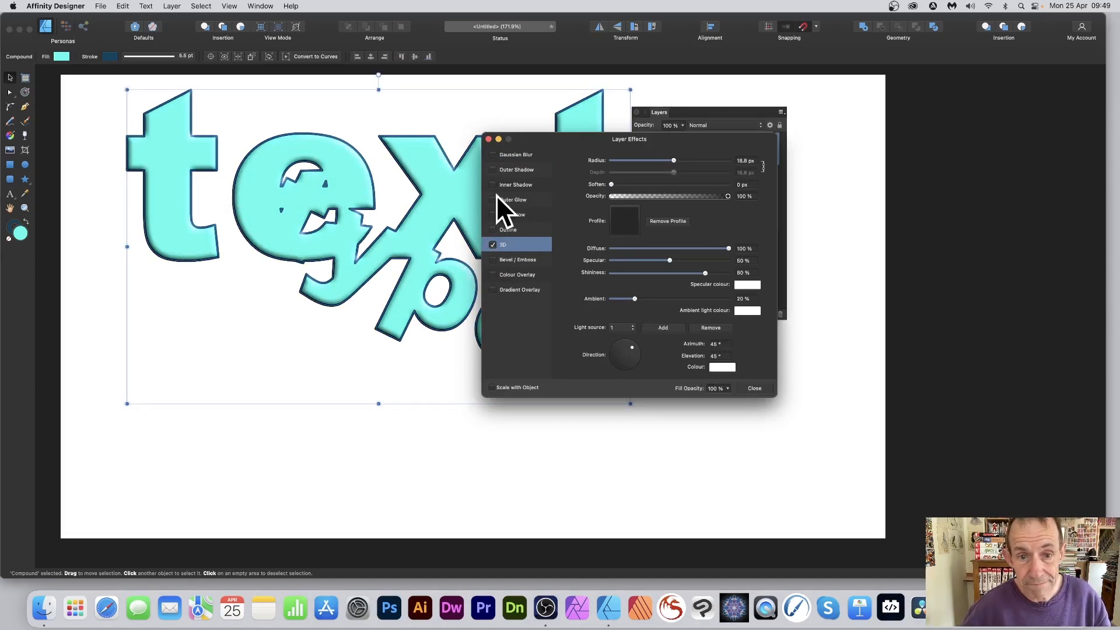
Add an outer shadow to the compound with a 10.4 px radius and an 18.1 px offset
left_click(492, 170)
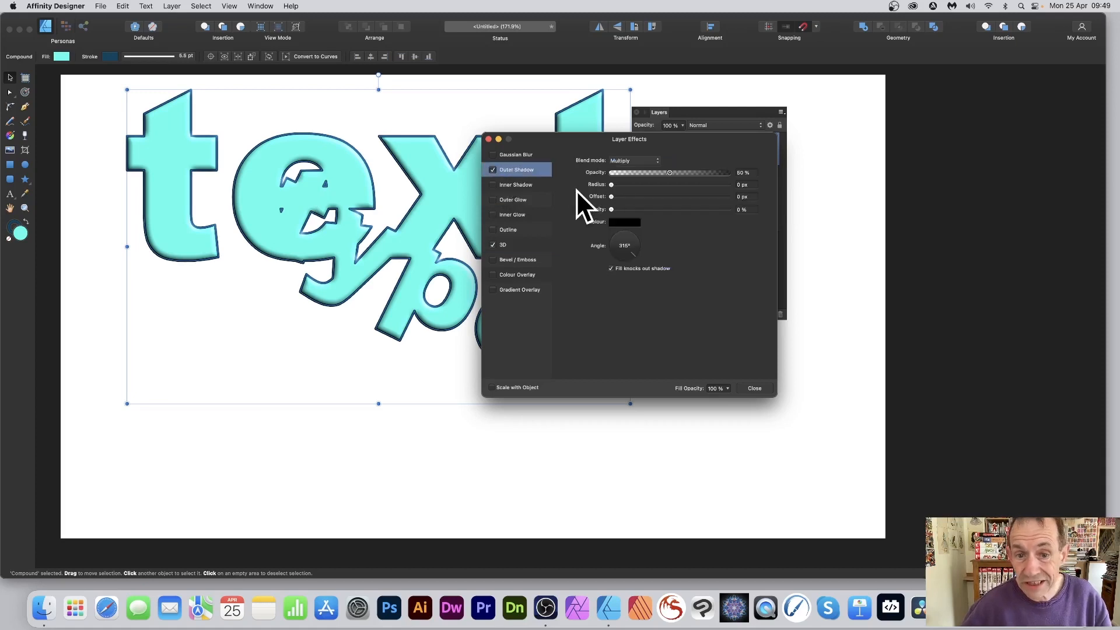
left_click_drag(628, 185, 672, 197)
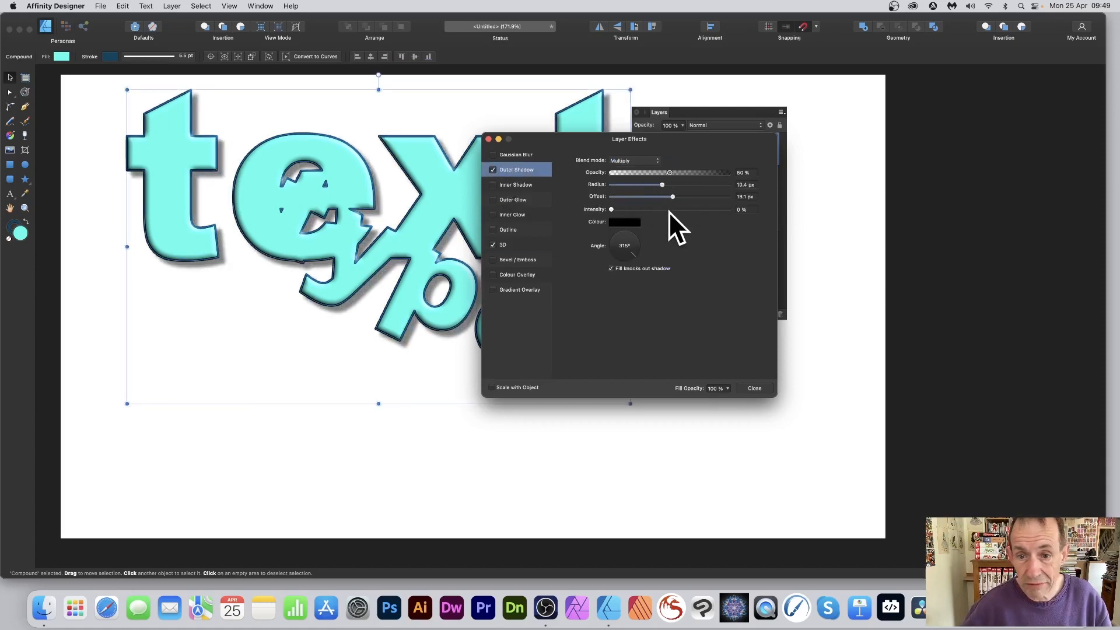
left_click(753, 388)
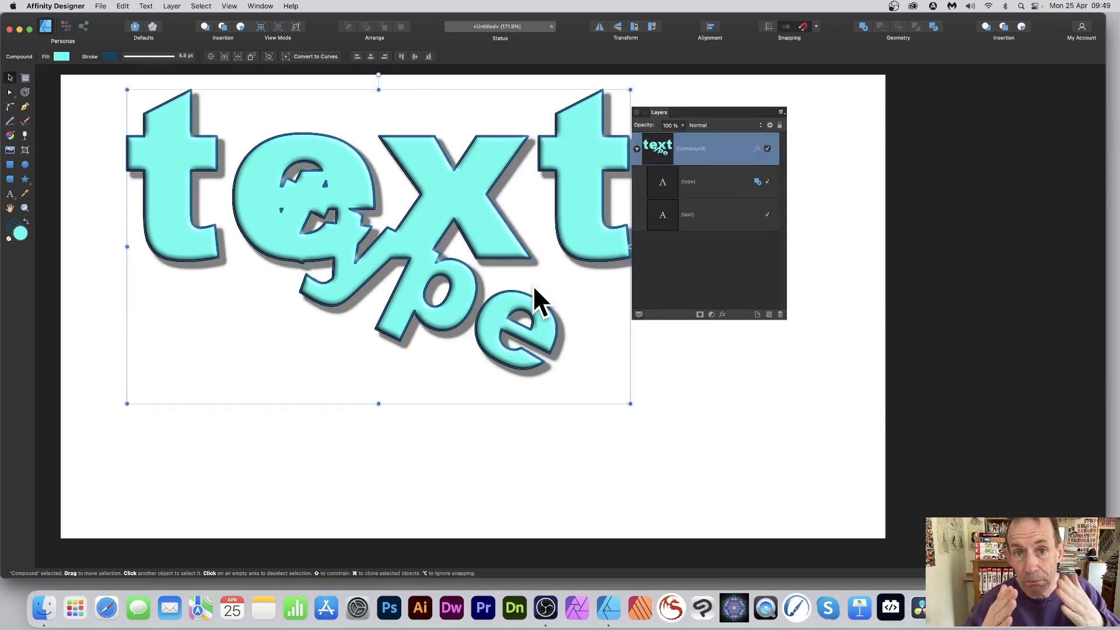
Switch the nested "type" text to Subtract within the compound and reposition it across the large e and x
left_click(666, 186)
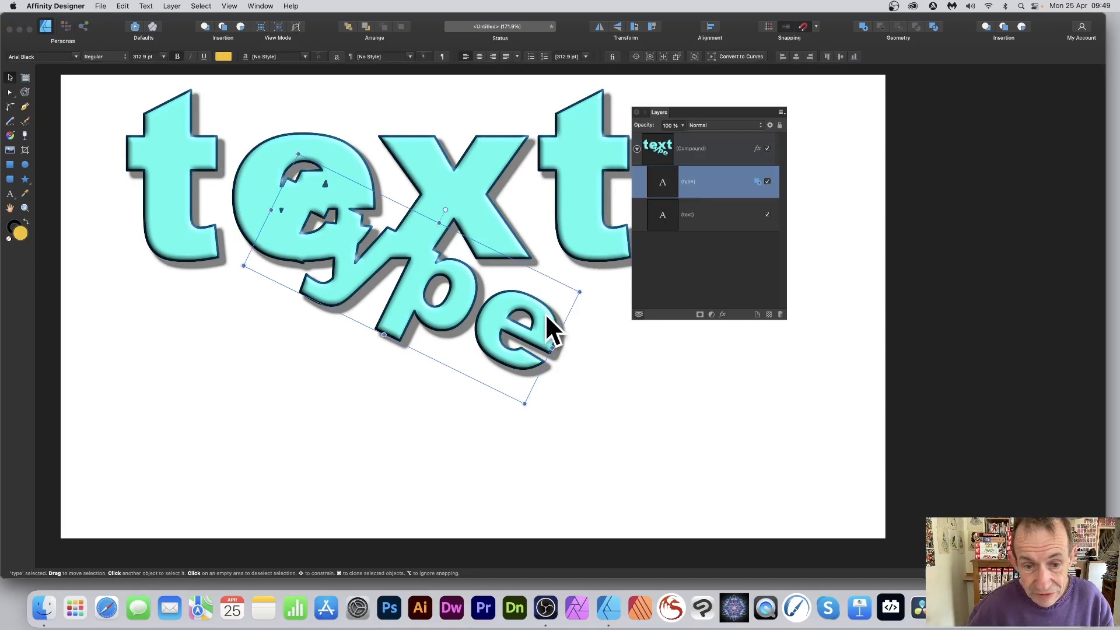
mouse_move(547, 317)
left_mouse_down()
mouse_move(507, 294)
mouse_move(446, 300)
mouse_move(498, 316)
mouse_move(560, 278)
mouse_move(533, 302)
left_mouse_up()
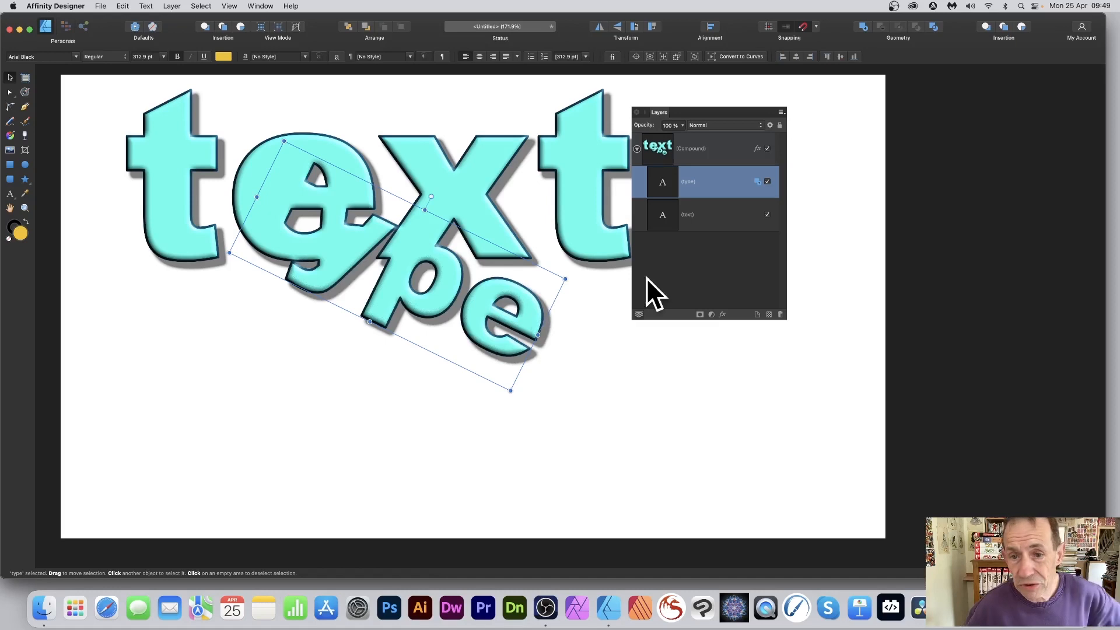
left_click(757, 181)
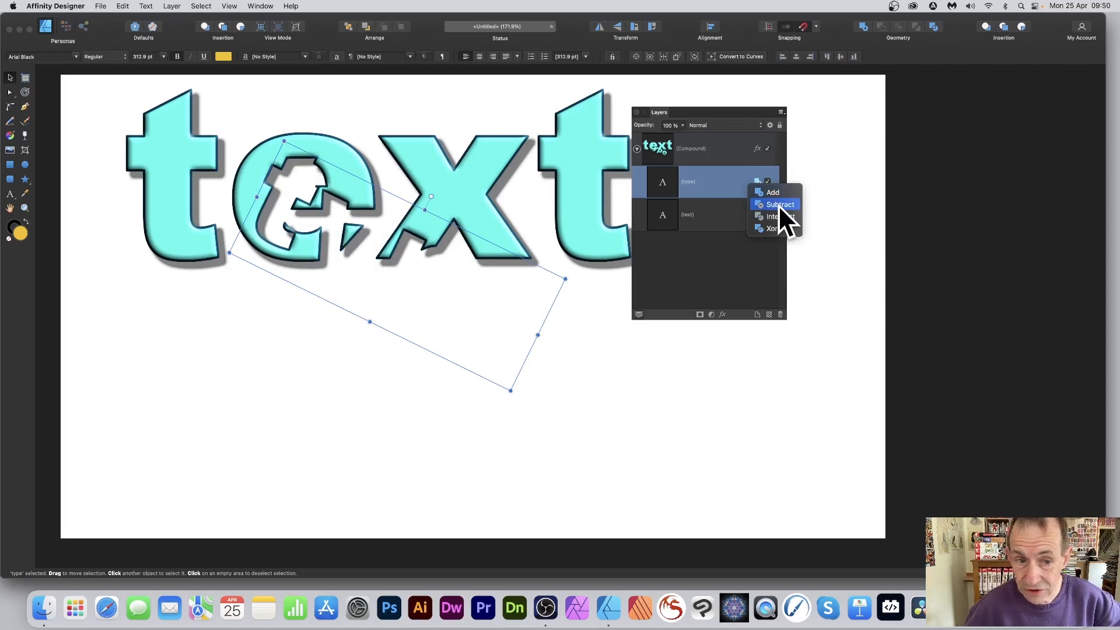
left_click(778, 205)
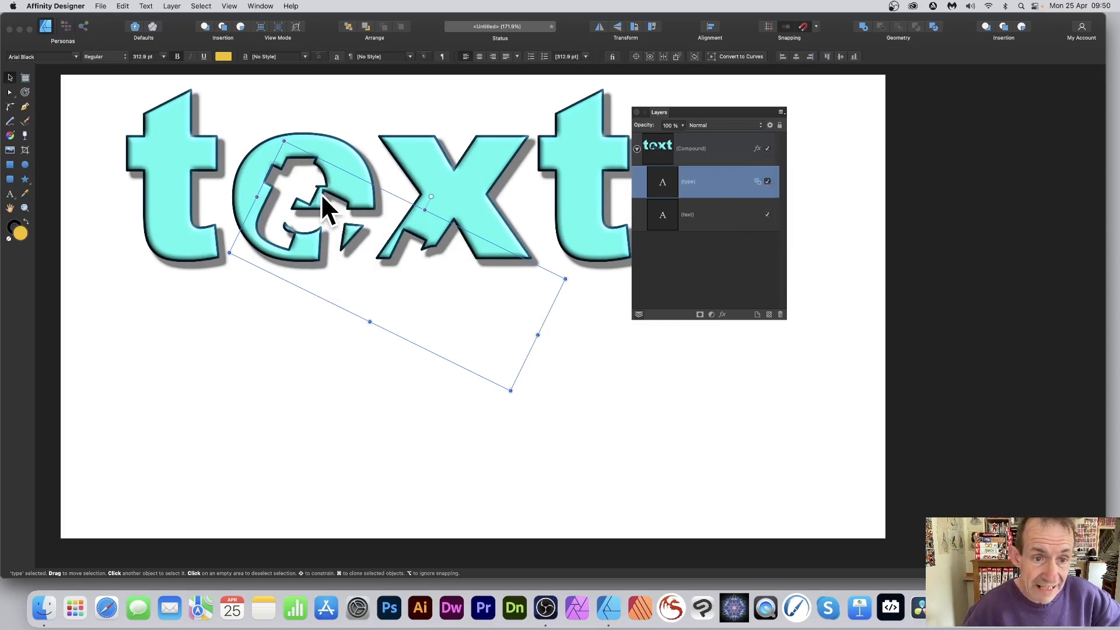
left_click_drag(322, 197, 319, 146)
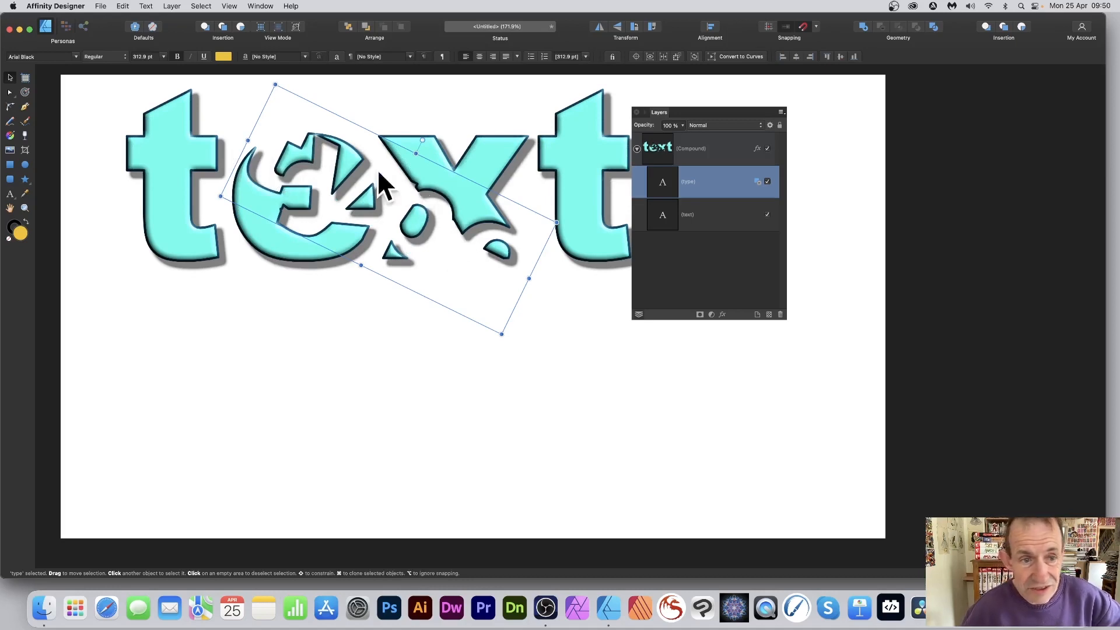
left_click_drag(288, 160, 383, 215)
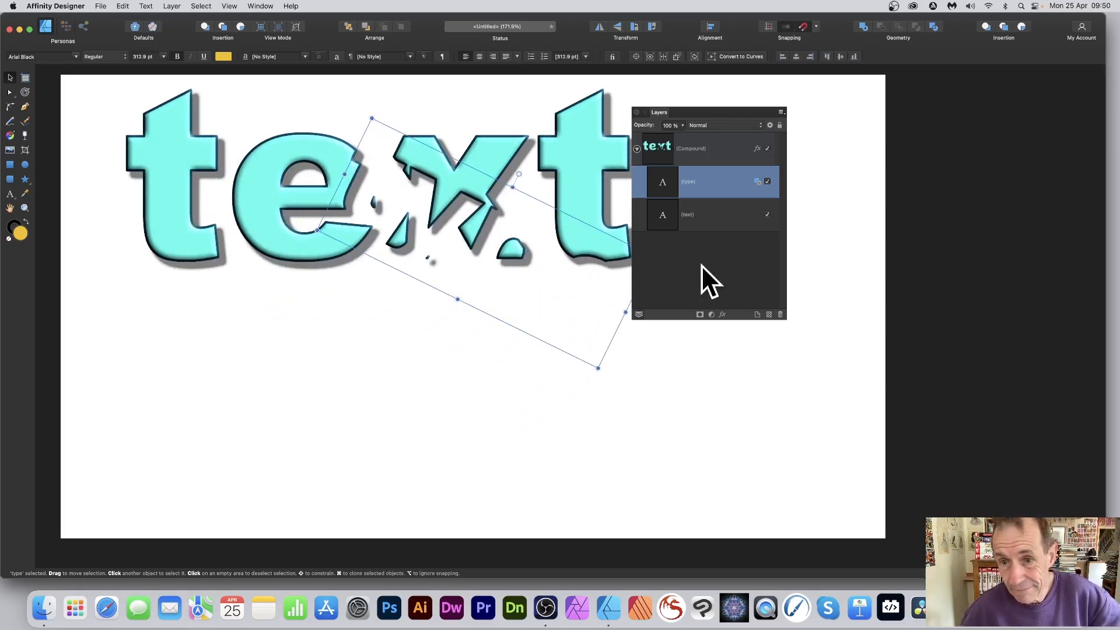
Try Intersect on the nested "type" text, moving it across the large letters, and switch it to Xor
left_click(758, 183)
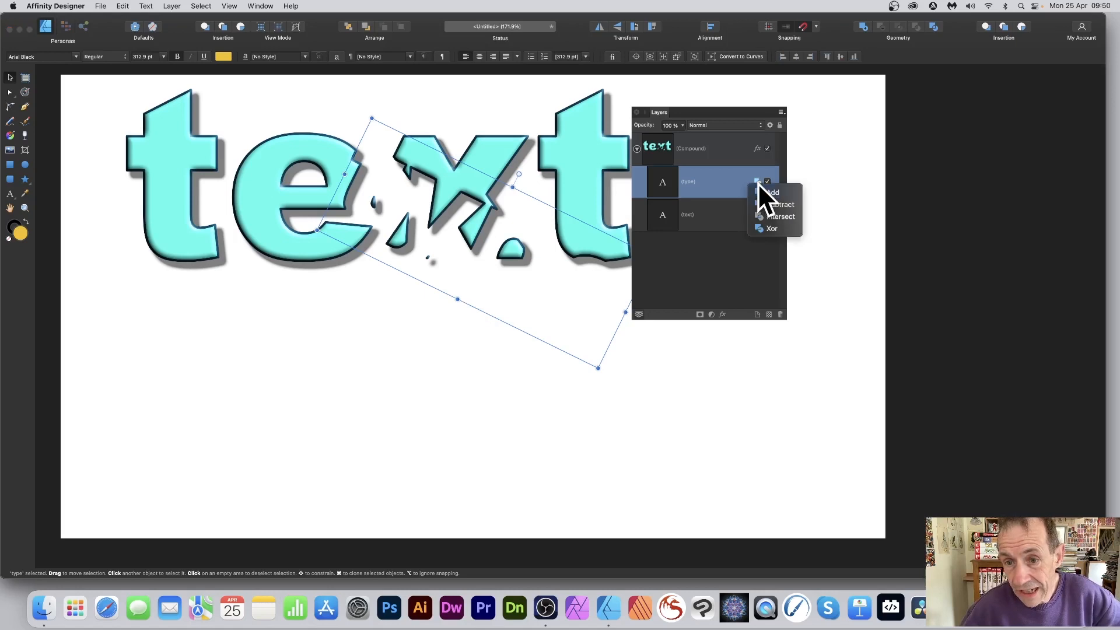
left_click(776, 216)
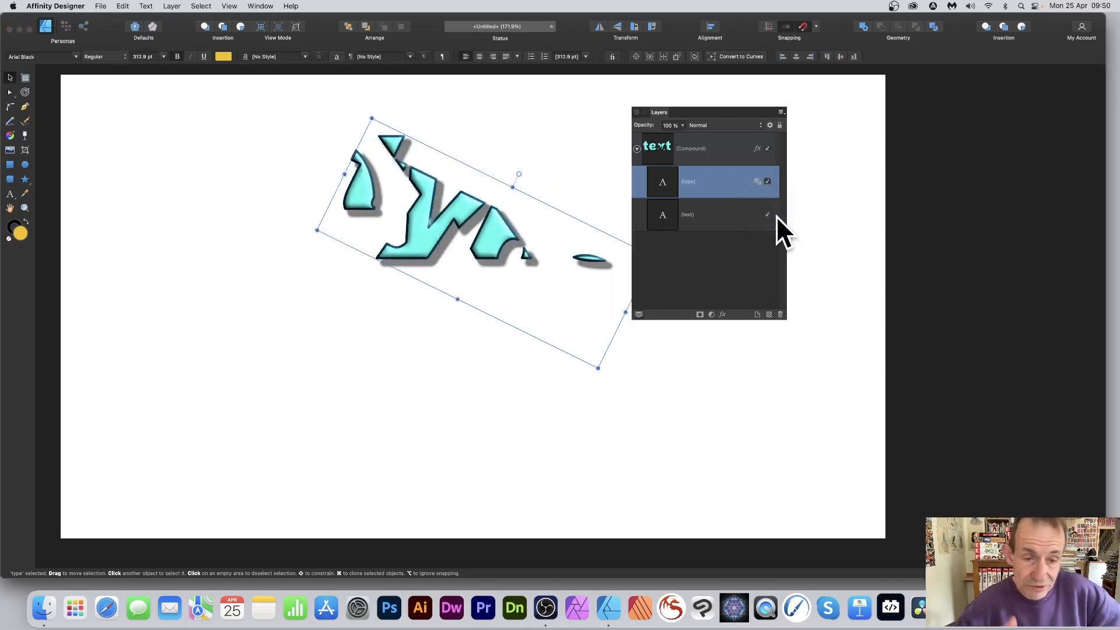
left_click_drag(414, 226, 395, 186)
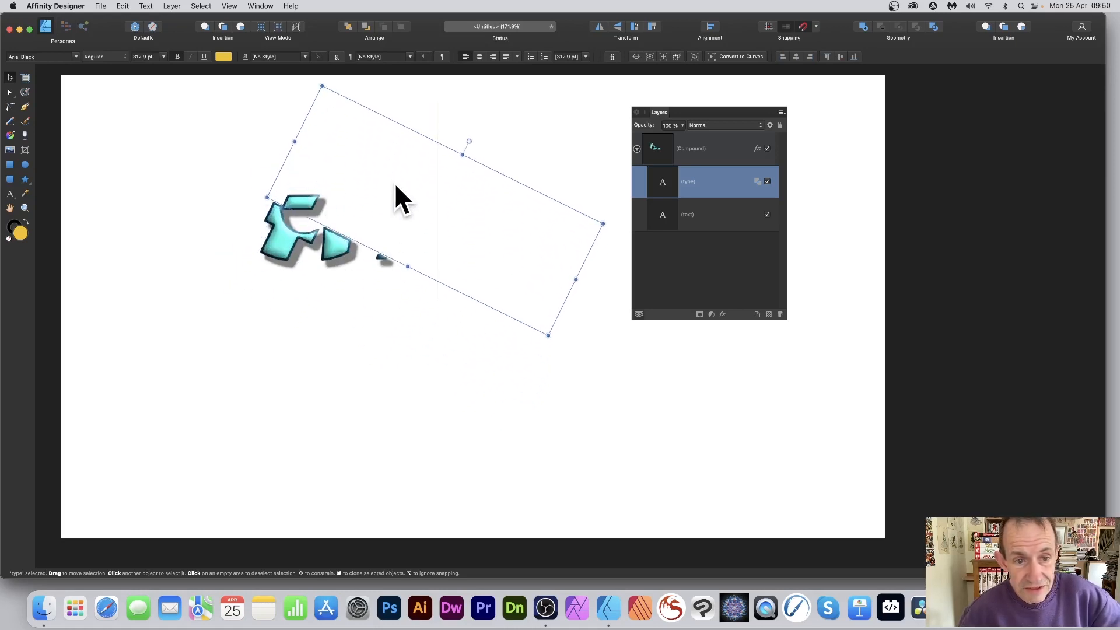
left_click_drag(475, 220, 412, 213)
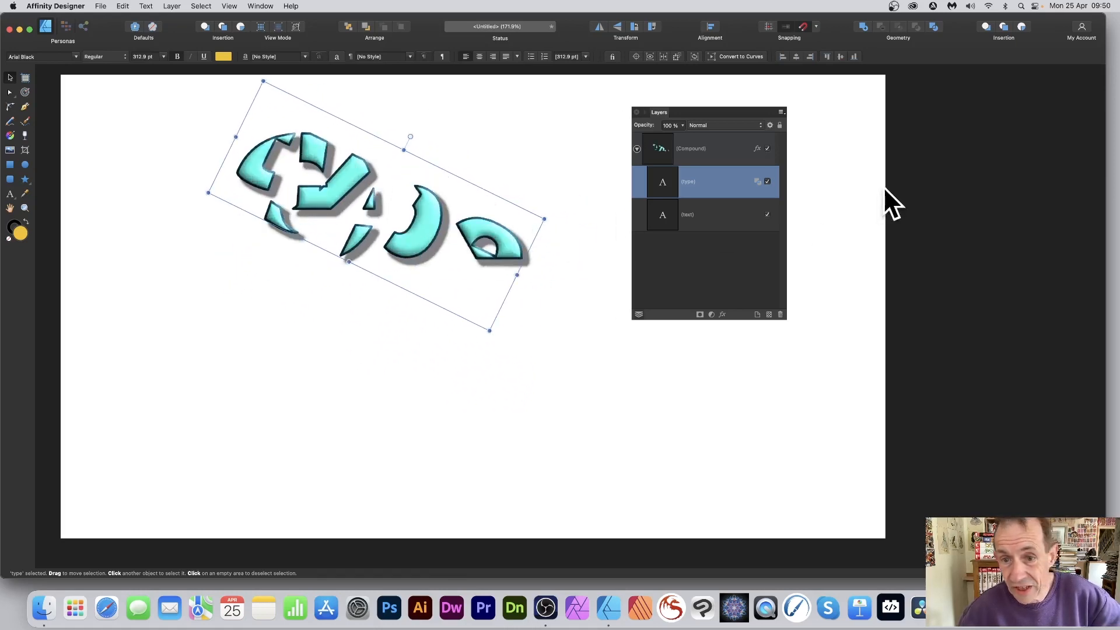
left_click(758, 181)
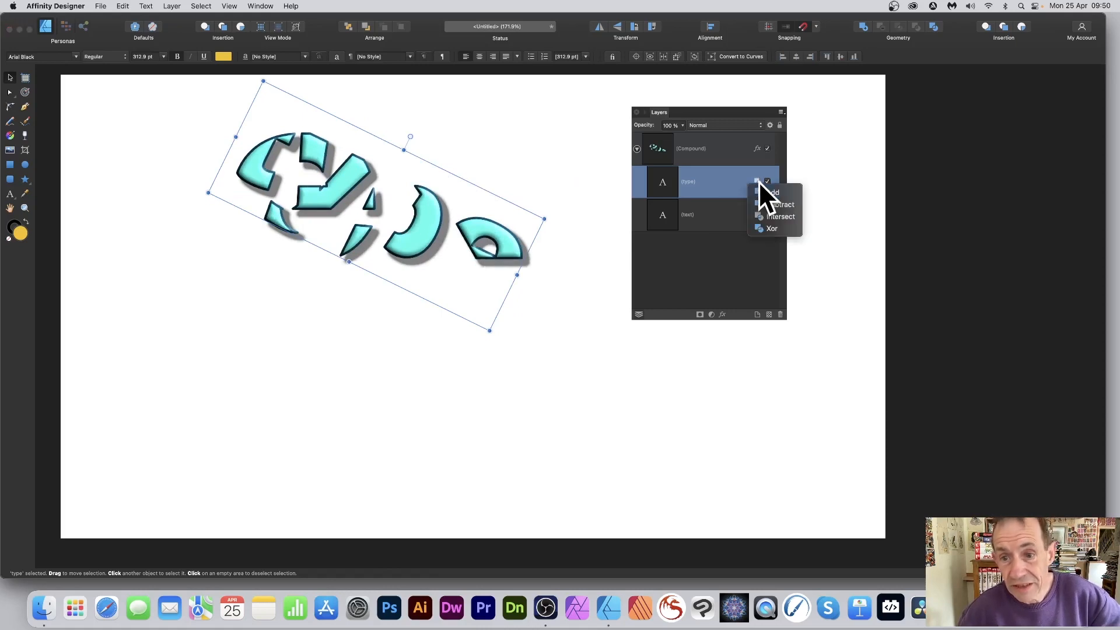
left_click(775, 228)
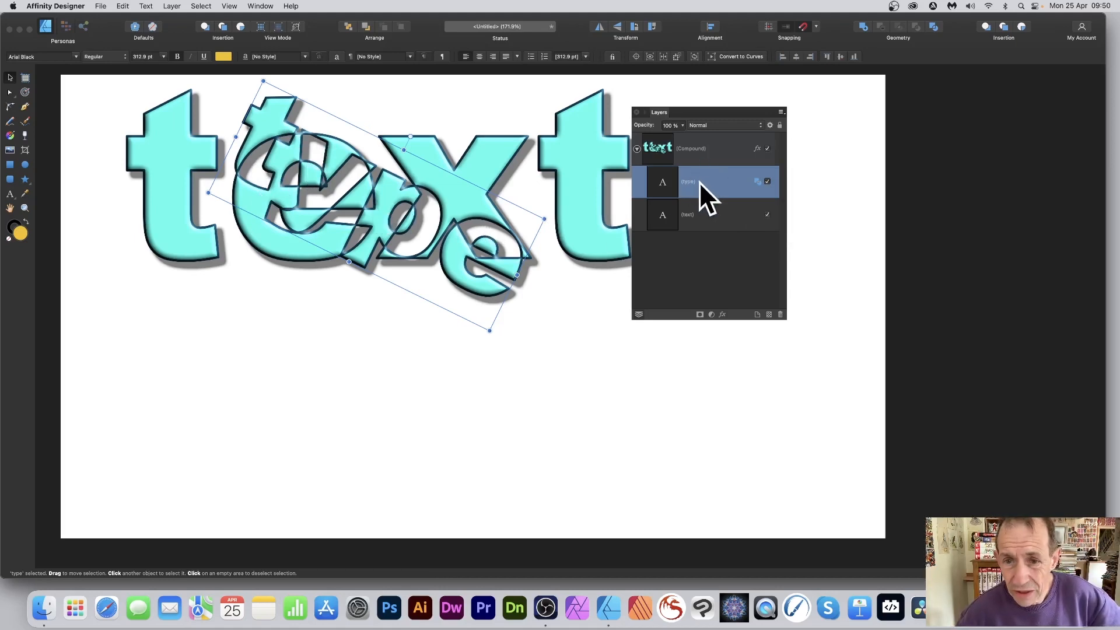
Set the nested "type" text back to Add and move it down and left to overlap the first t and e
left_click(760, 183)
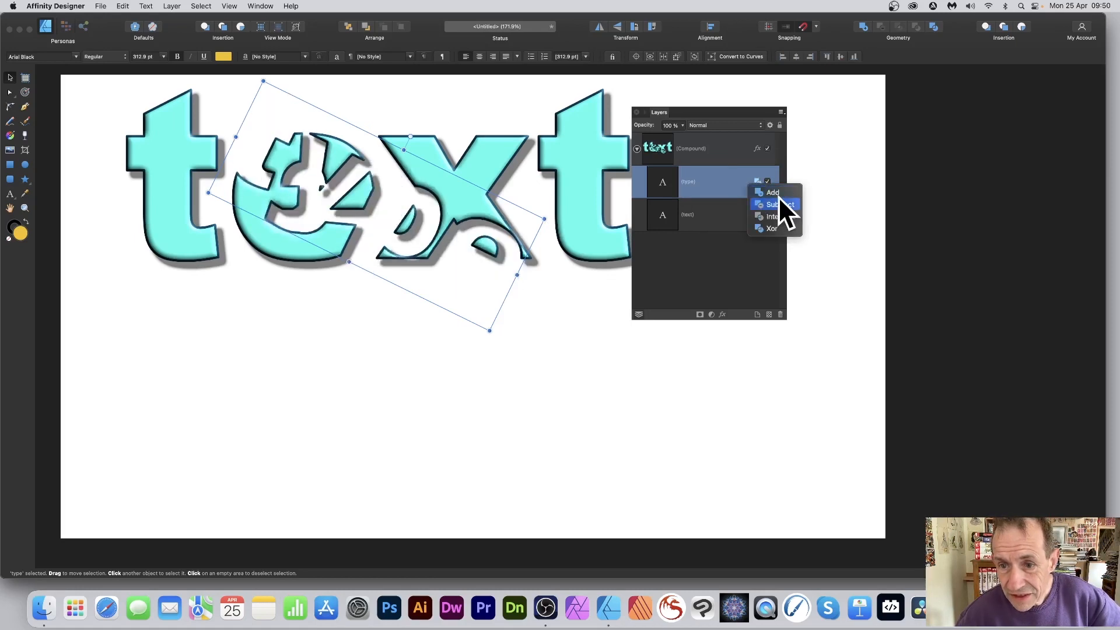
left_click(775, 193)
left_click_drag(370, 180, 333, 257)
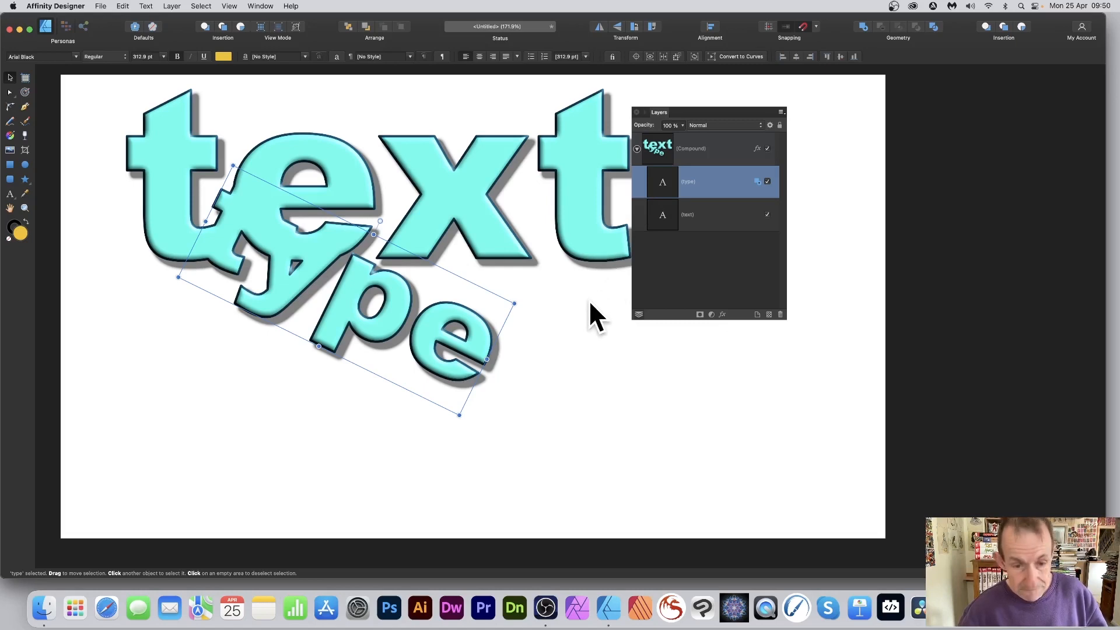
Duplicate the nested "type" text three times inside the compound, spreading the overlapping copies toward the page's lower right
left_click_drag(476, 323, 526, 288)
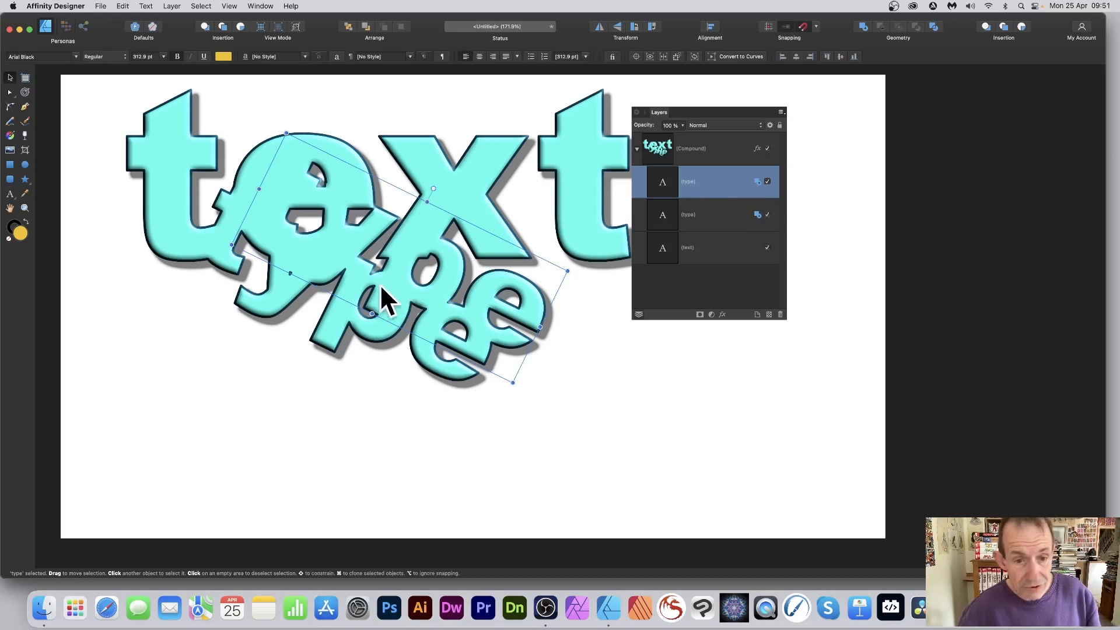
mouse_move(450, 266)
left_mouse_down()
mouse_move(586, 274)
mouse_move(602, 348)
left_mouse_up()
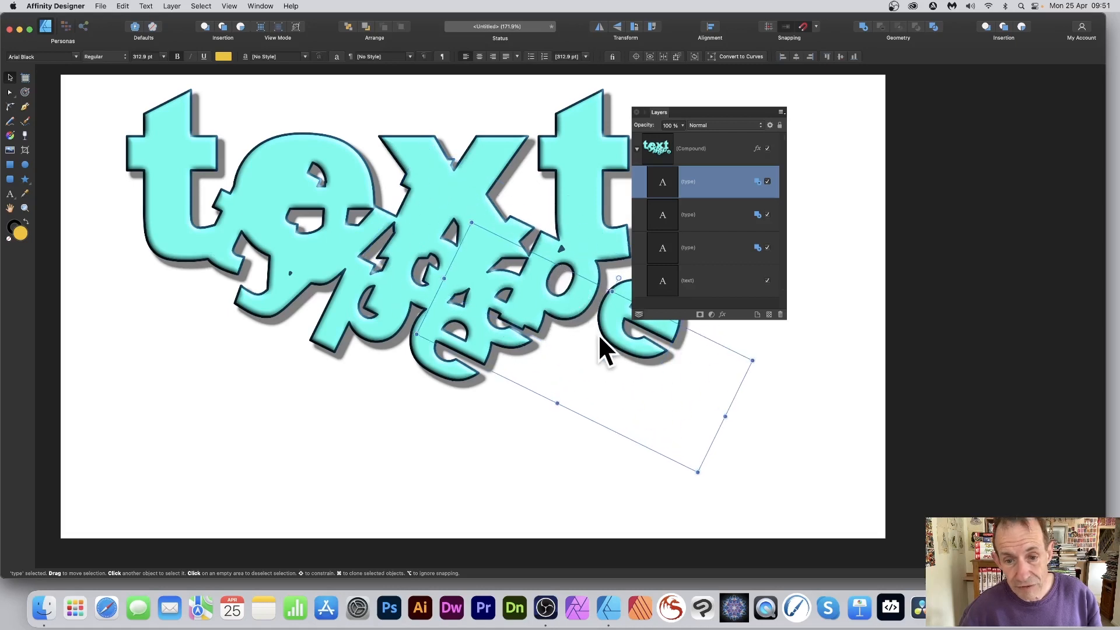
left_click_drag(558, 319, 549, 375)
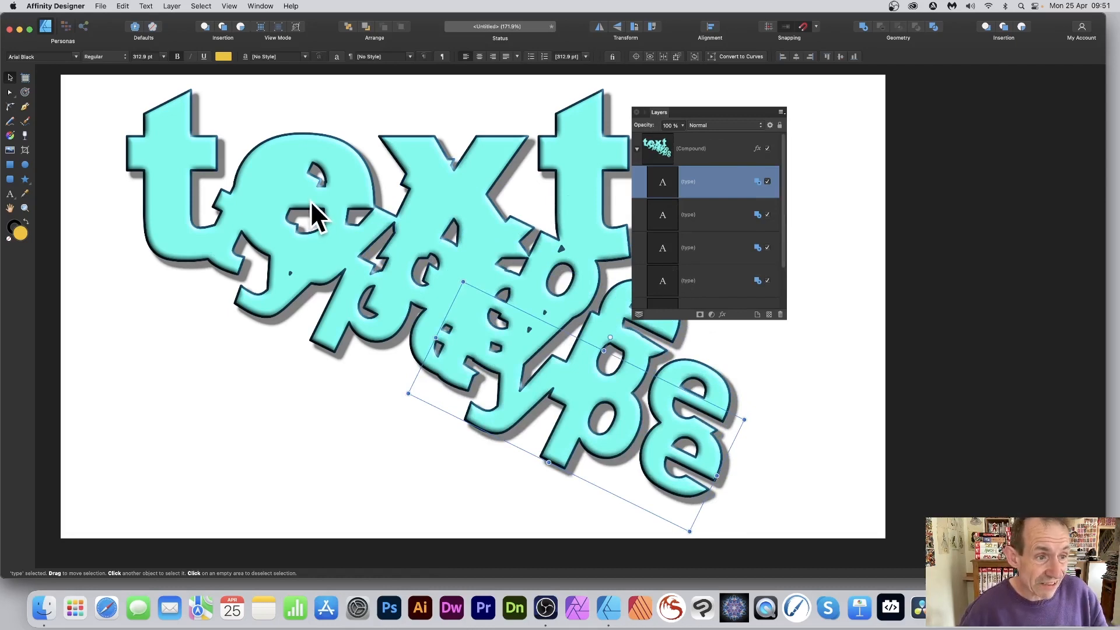
Change the wording of the topmost "type" copy to "bob"
left_click(10, 194)
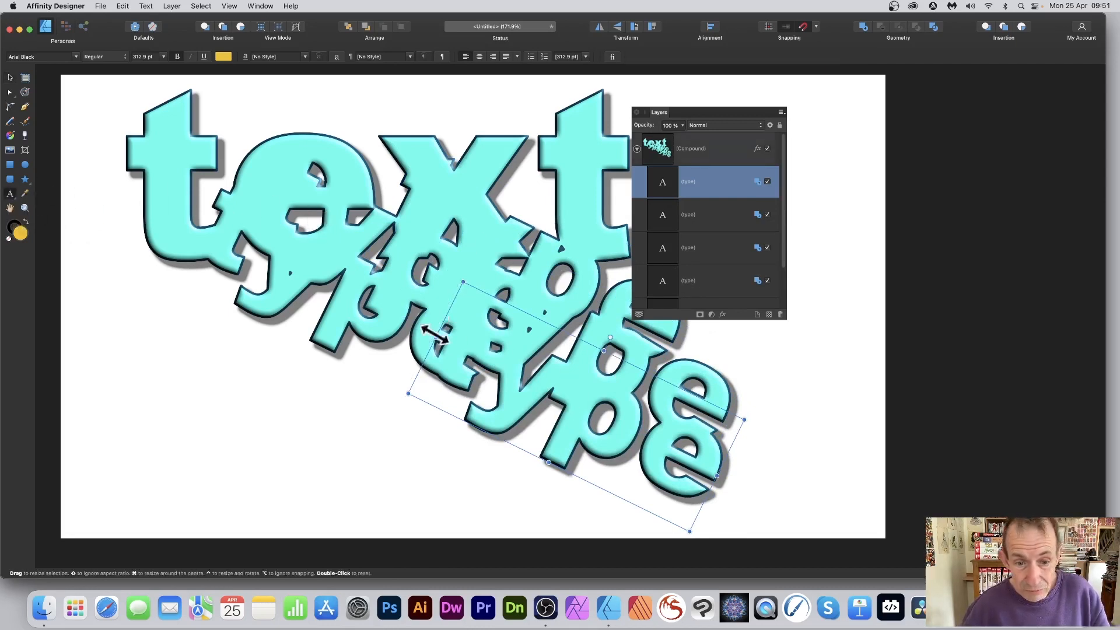
left_click_drag(434, 334, 764, 443)
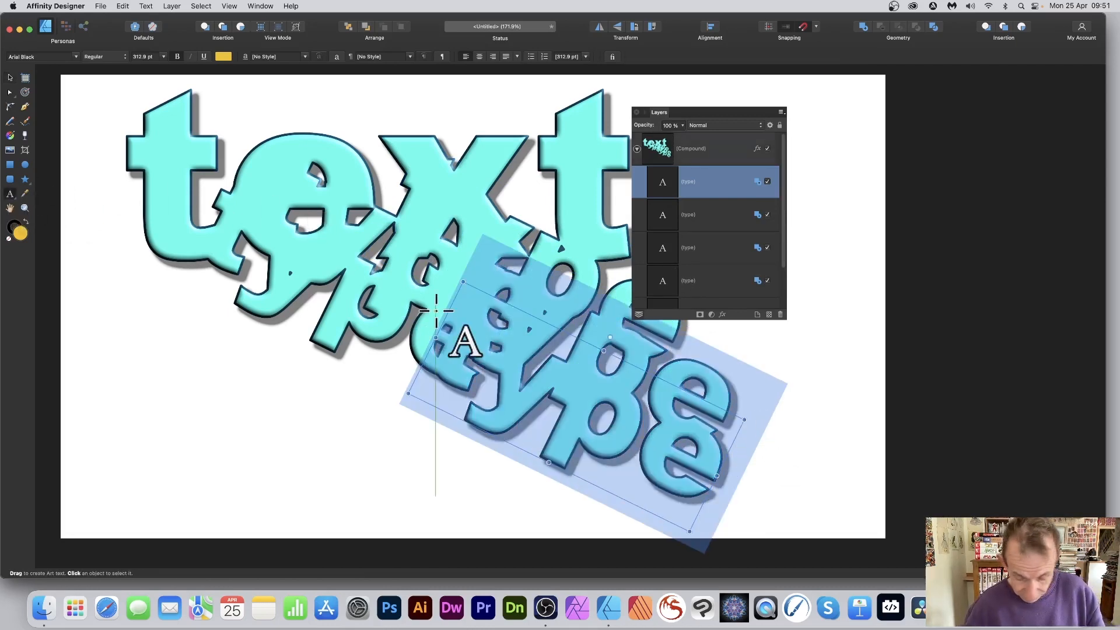
type("ace")
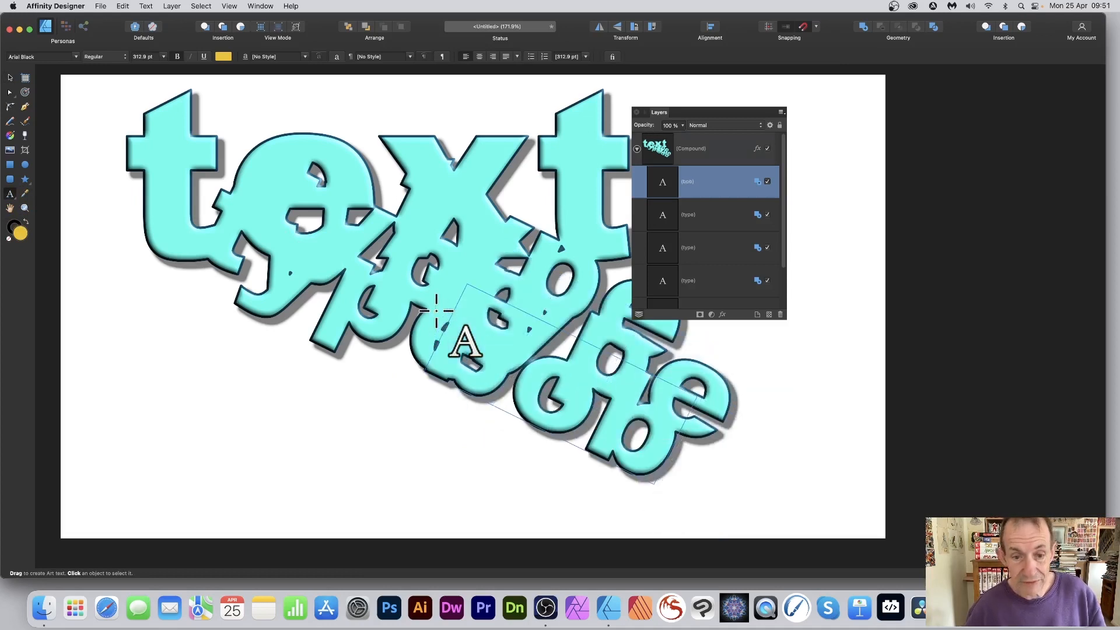
left_click(10, 77)
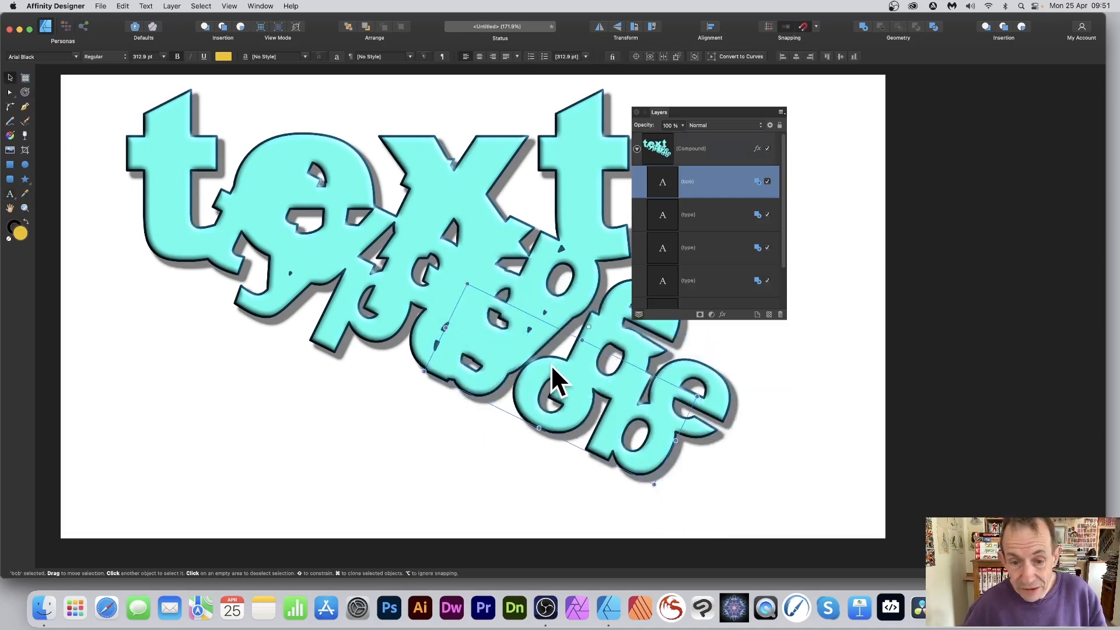
Rotate the "bob" text to slope upward, shrink it to 193 pt and place it against the lower left of the "type" lettering
left_click_drag(552, 359, 282, 423)
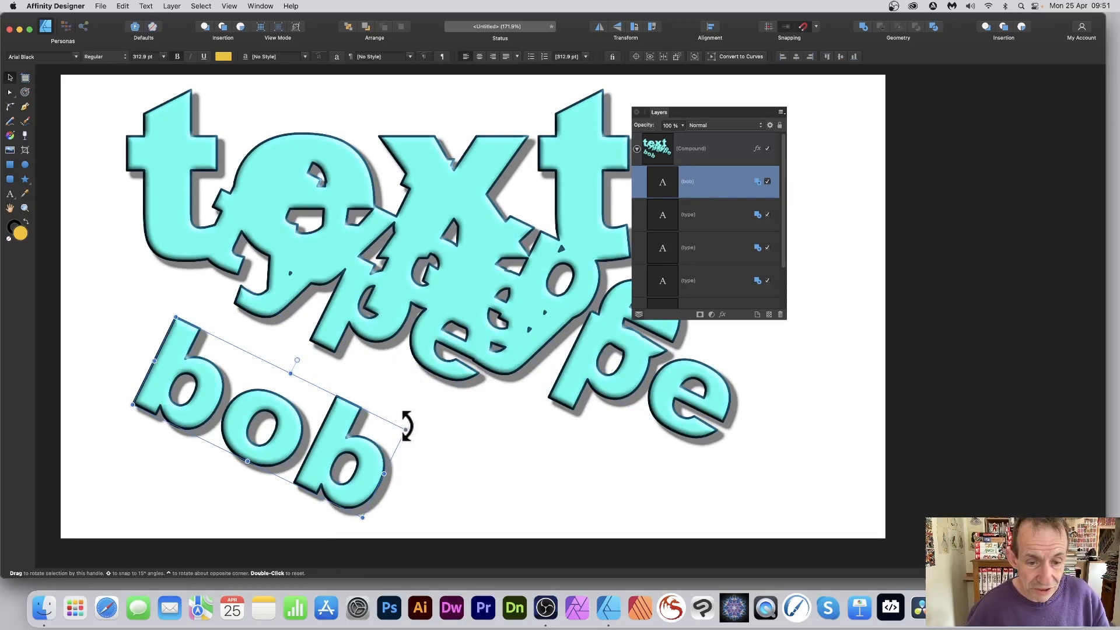
left_click_drag(404, 425, 282, 399)
left_click_drag(293, 323, 236, 321)
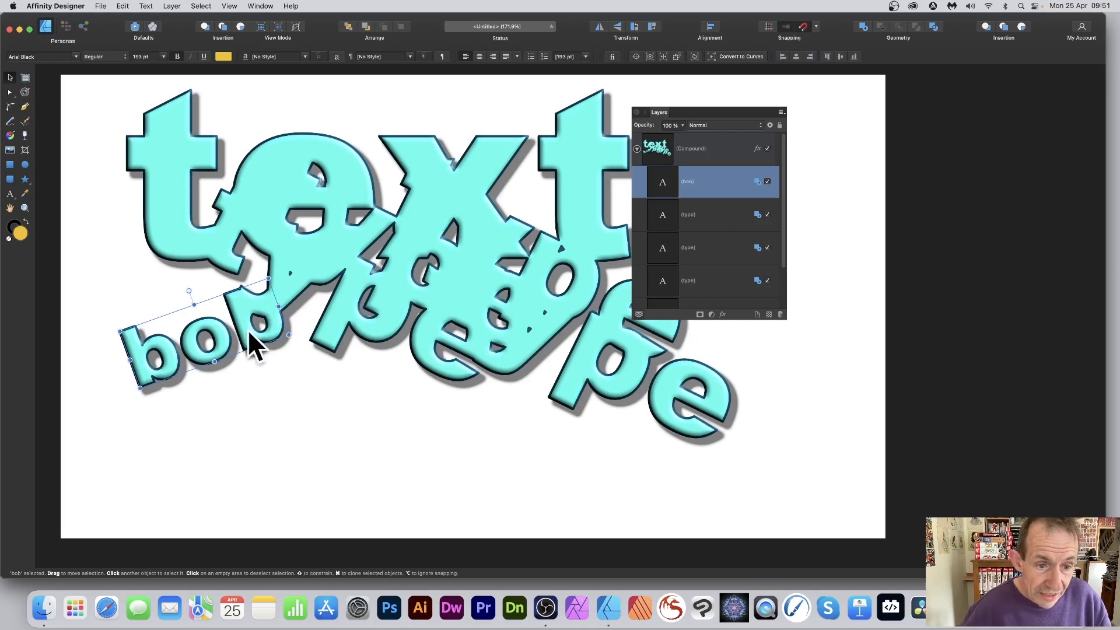
left_click_drag(260, 321, 308, 312)
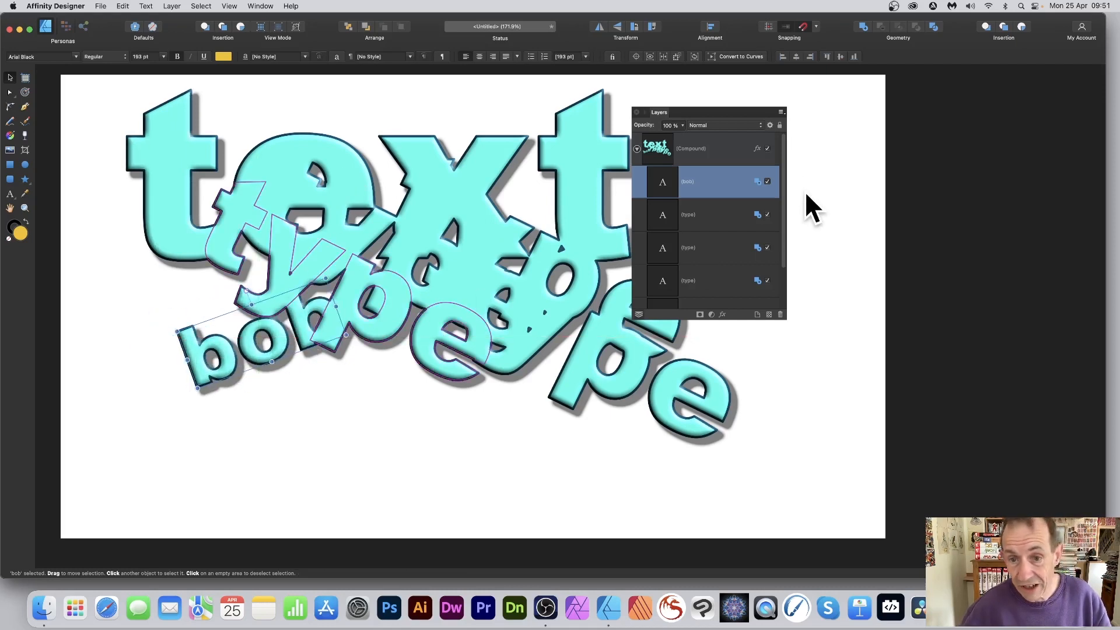
Set the "bob" text to Subtract and move it over the large e so it cuts through the letter
left_click(757, 182)
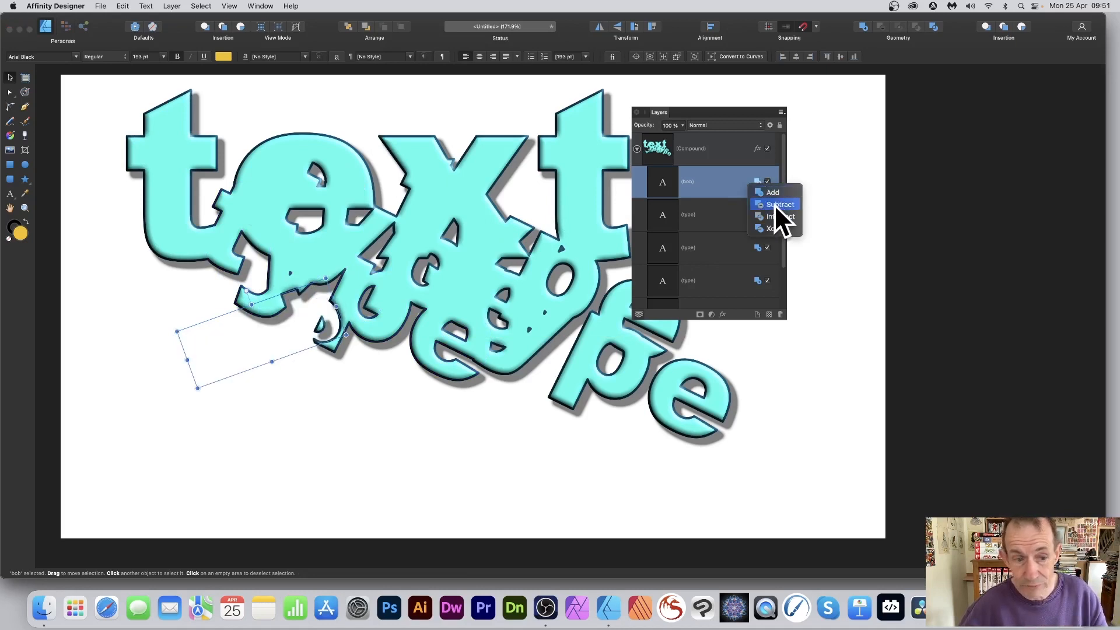
left_click(765, 204)
left_click_drag(309, 304, 339, 166)
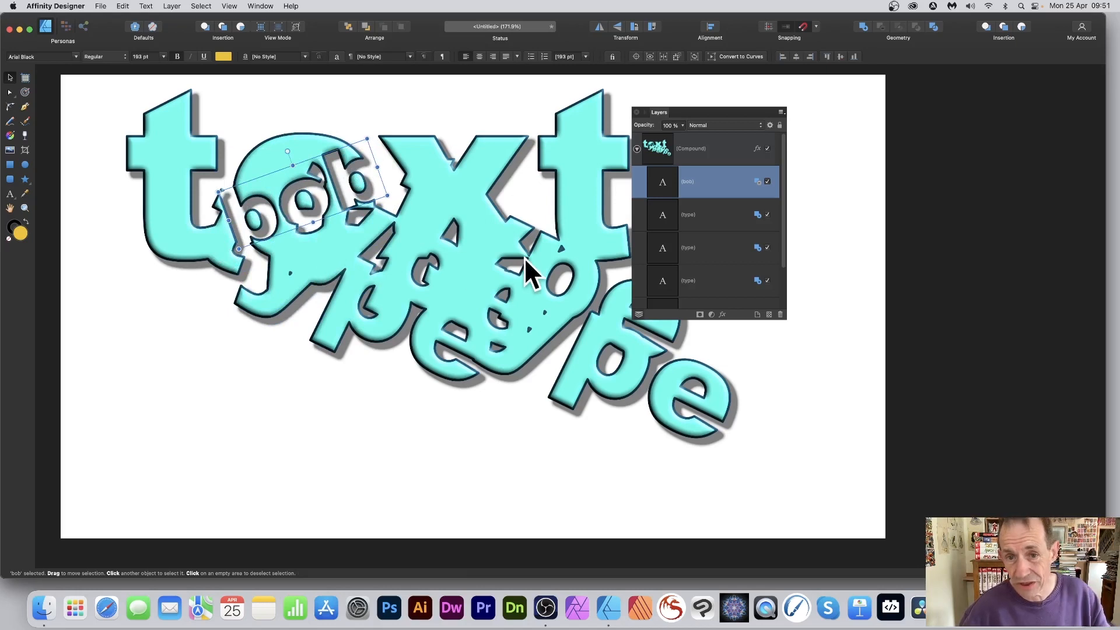
Scale down the whole text compound, move it toward the page's upper left and rotate it clockwise
left_click(671, 152)
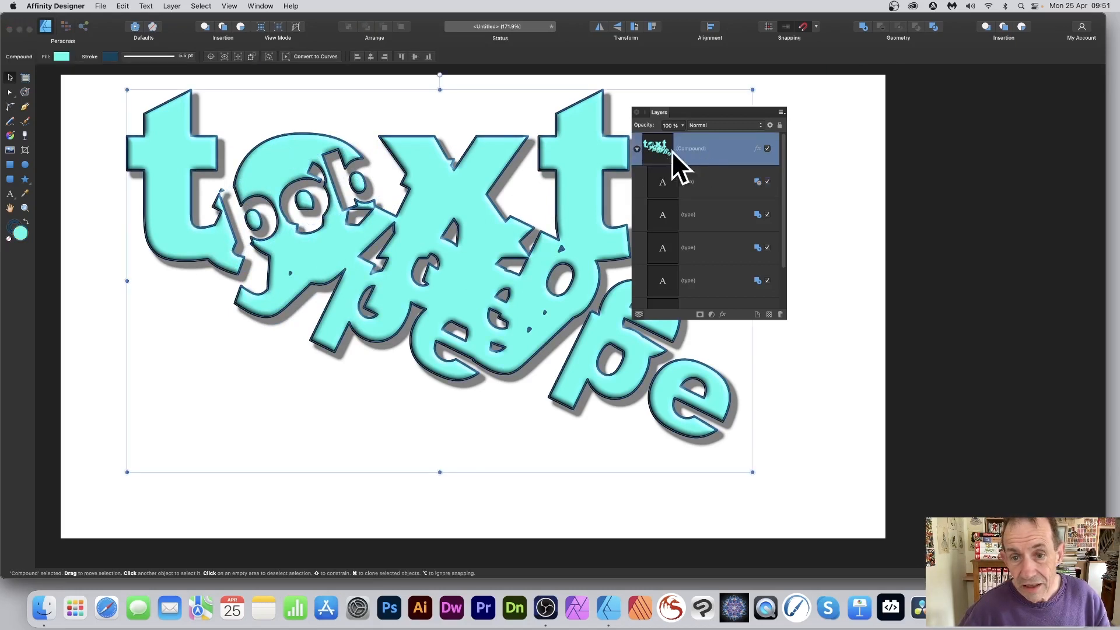
left_click(636, 148)
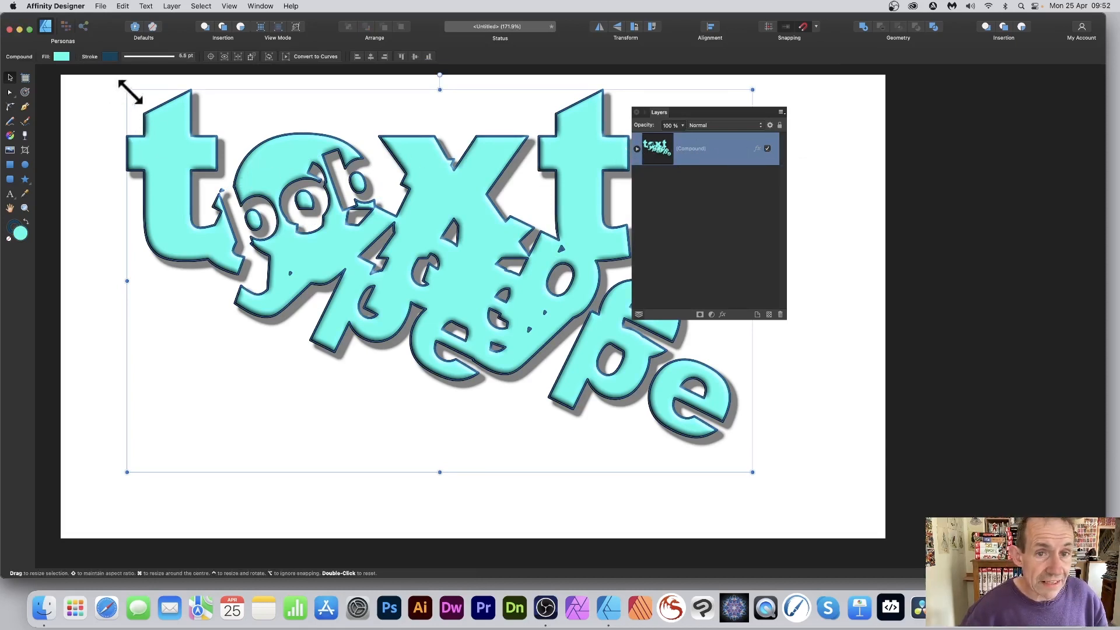
left_click_drag(126, 90, 329, 215)
left_click_drag(511, 323, 293, 215)
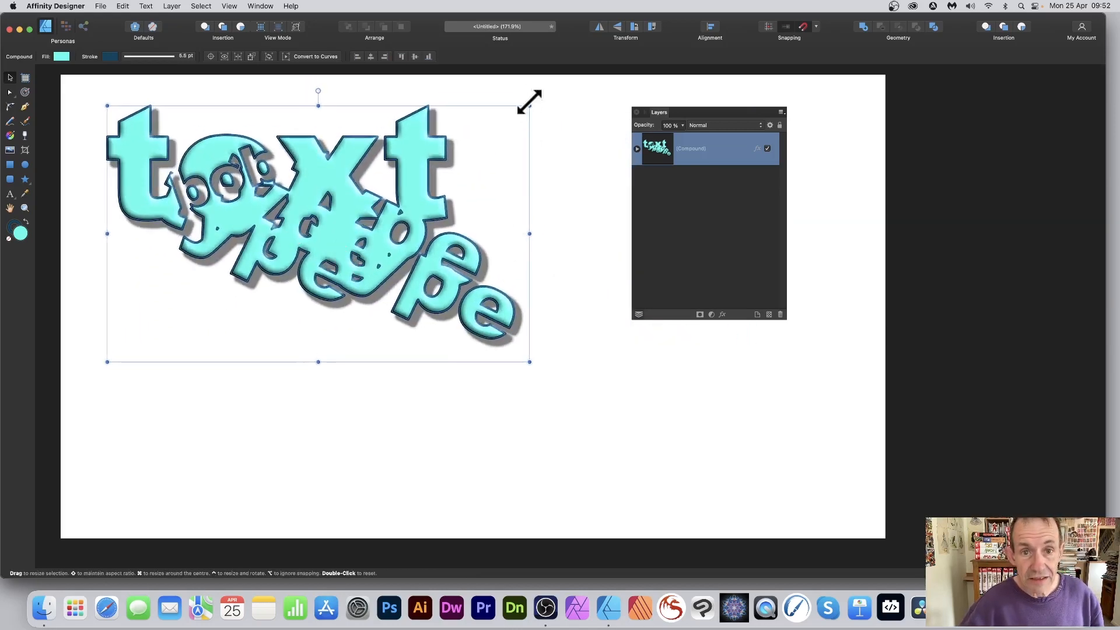
left_click_drag(529, 98, 531, 203)
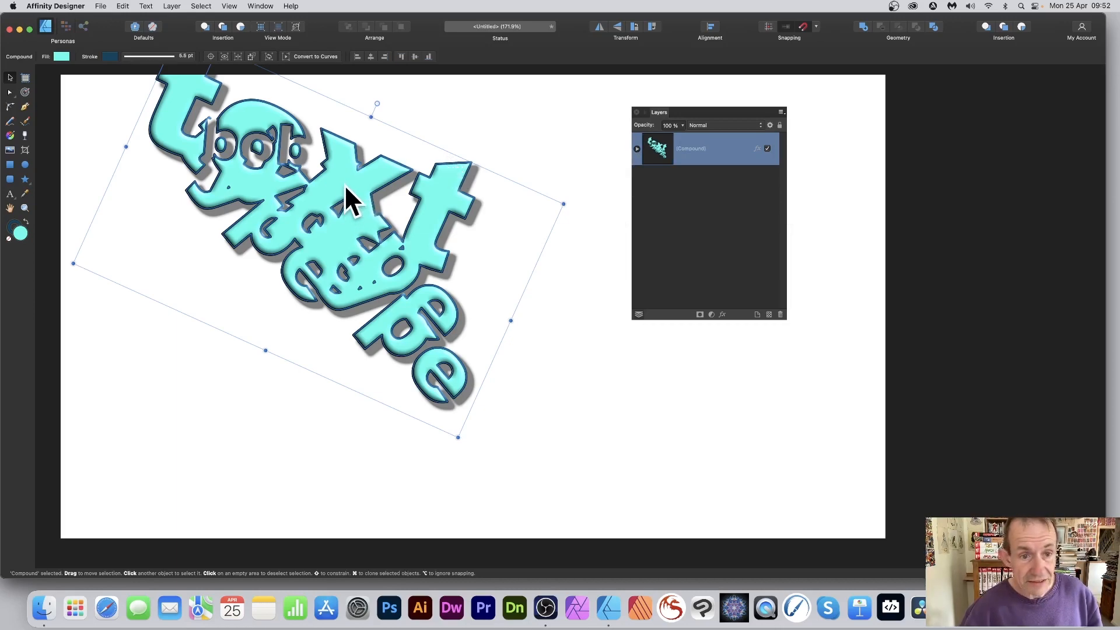
Duplicate the compound up and to the right, and change the nested "bob" text in the copy to "fred"
left_click_drag(344, 184, 432, 143)
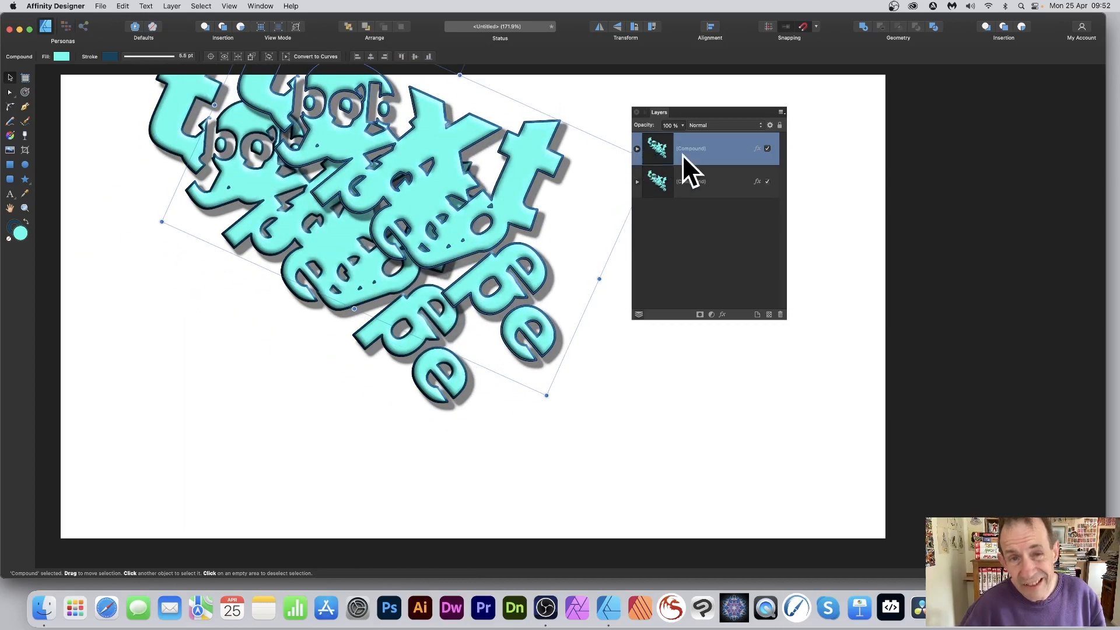
left_click(637, 149)
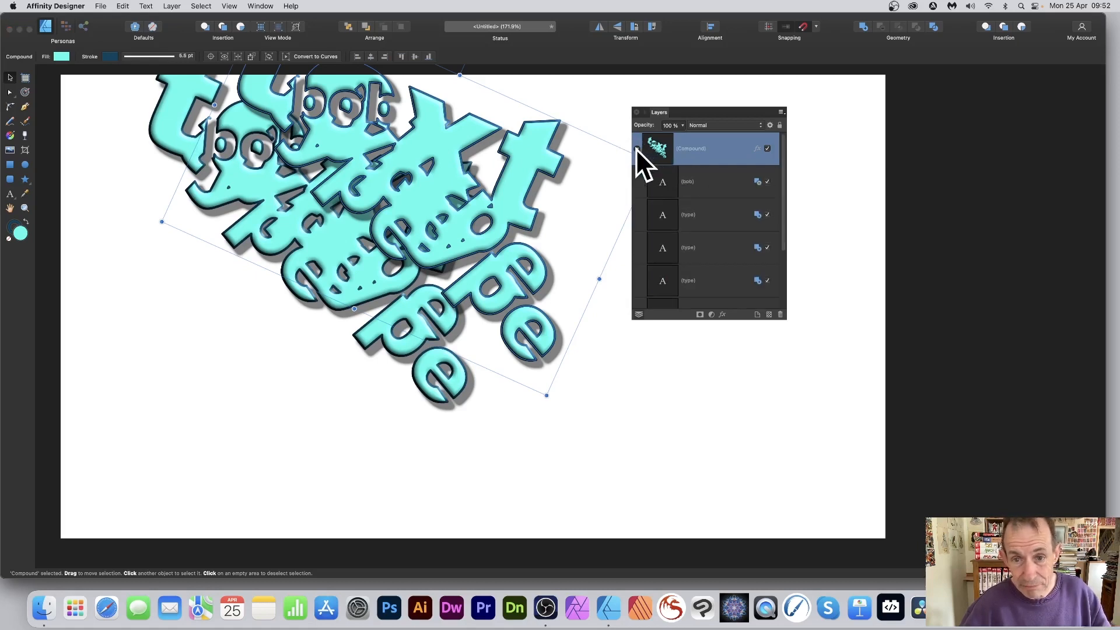
left_click(678, 181)
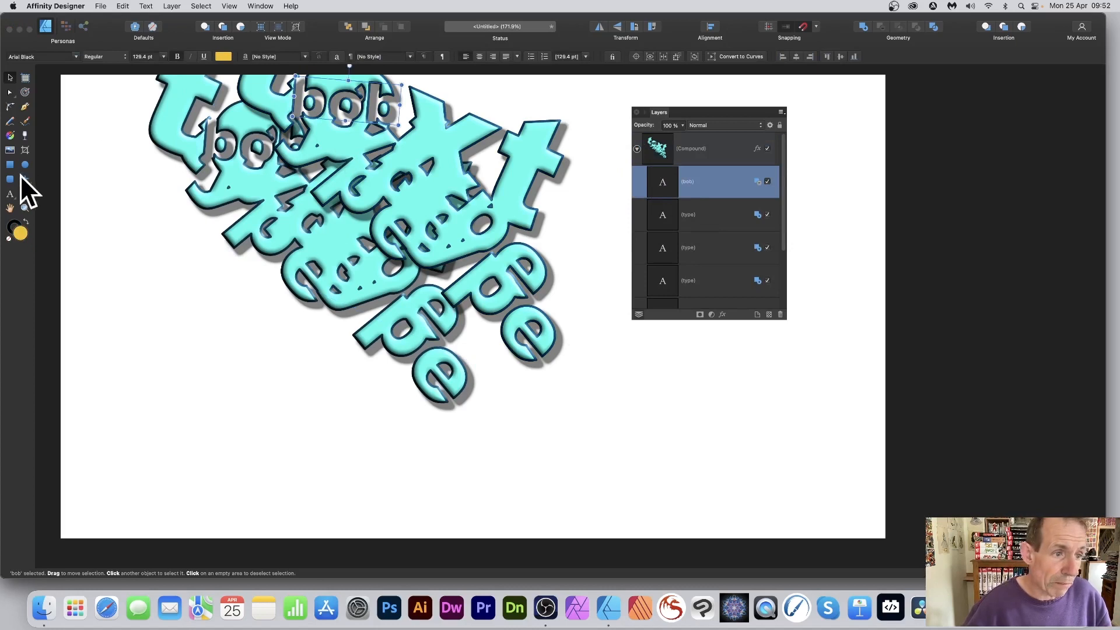
left_click(9, 193)
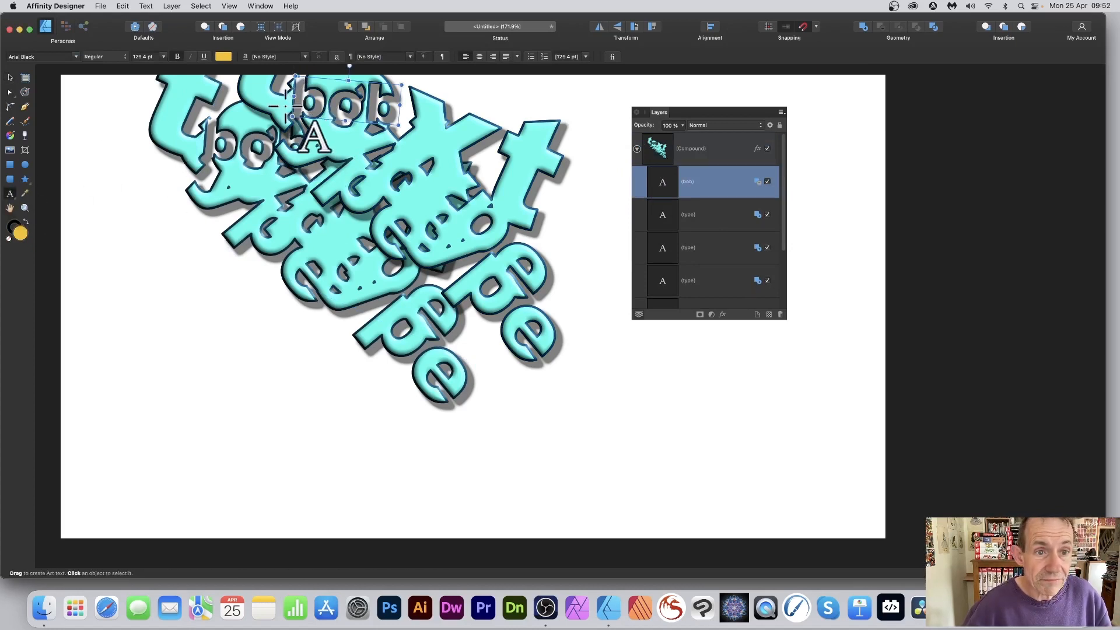
left_click_drag(296, 105, 452, 105)
type("fred")
scroll(452, 104, "up", 3)
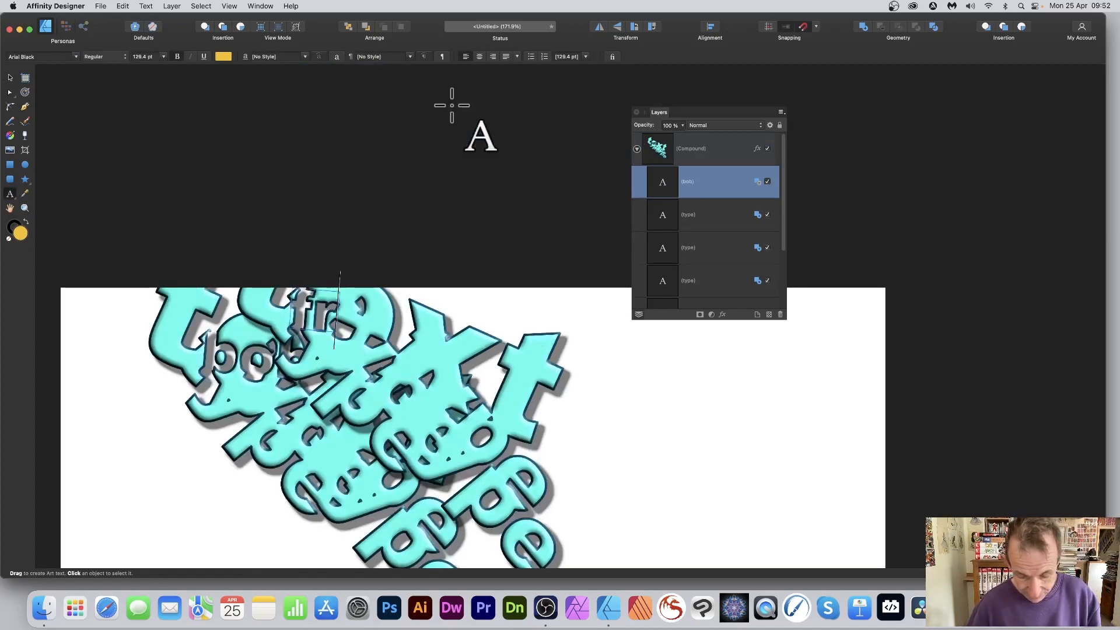
Select both text compounds and move them down together so the lettering sits lower on the page
scroll(444, 110, "down", 1)
scroll(444, 111, "down", 3)
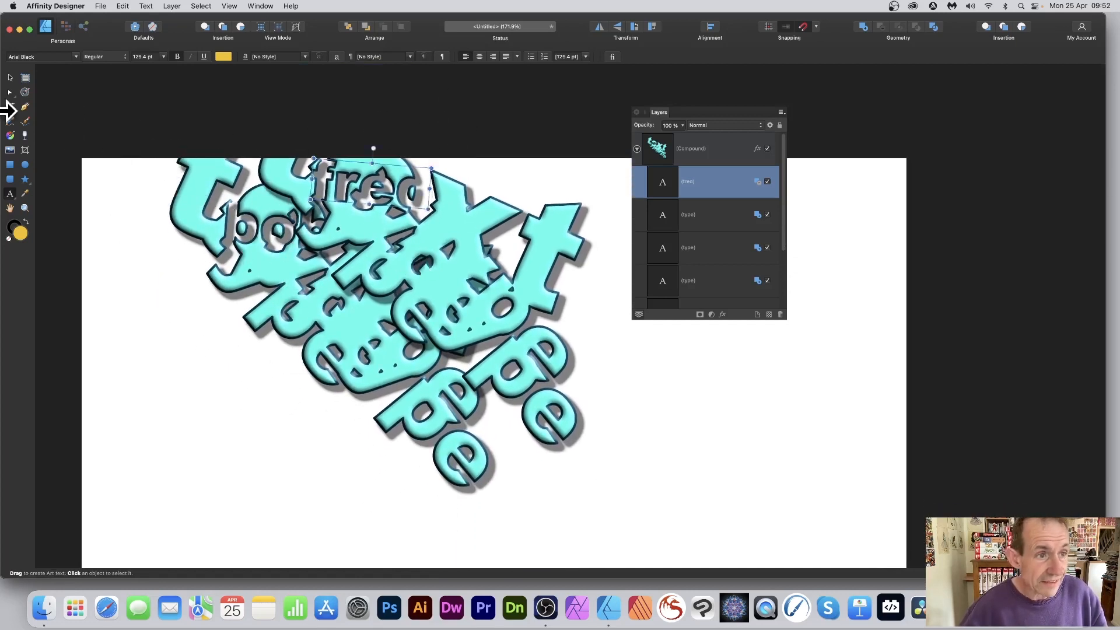
left_click(10, 77)
scroll(586, 240, "down", 1)
scroll(586, 256, "down", 1)
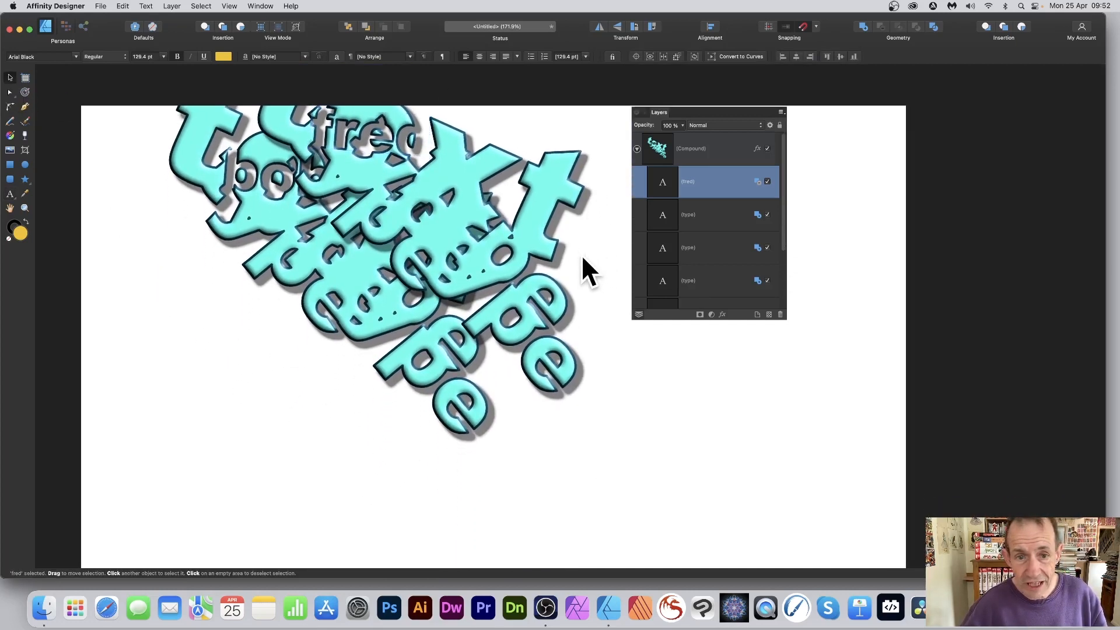
left_click(638, 149)
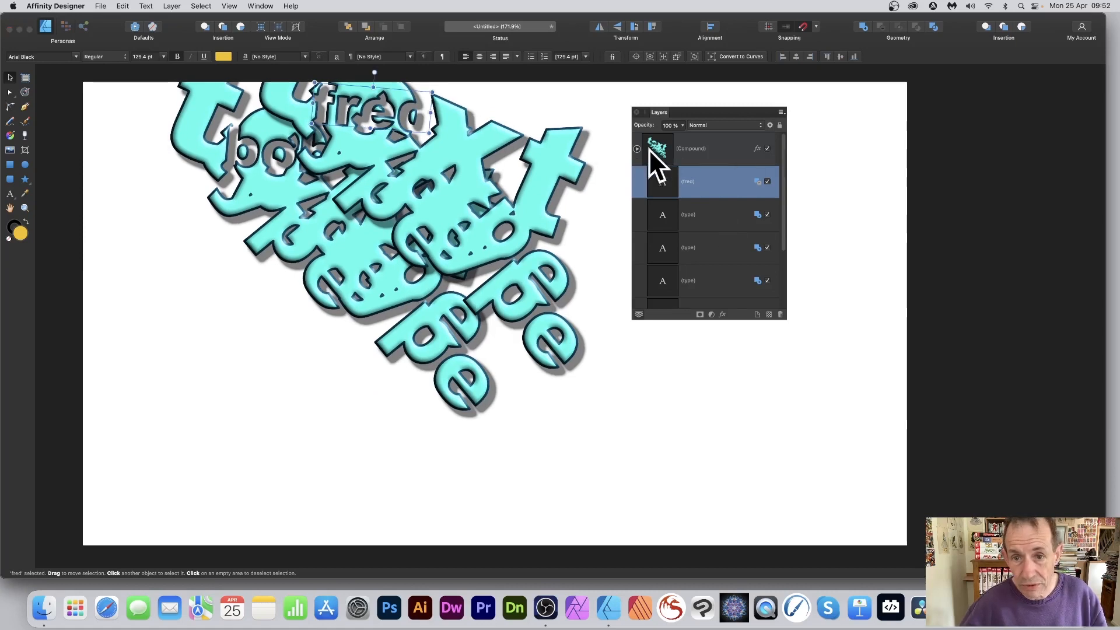
left_click(689, 149)
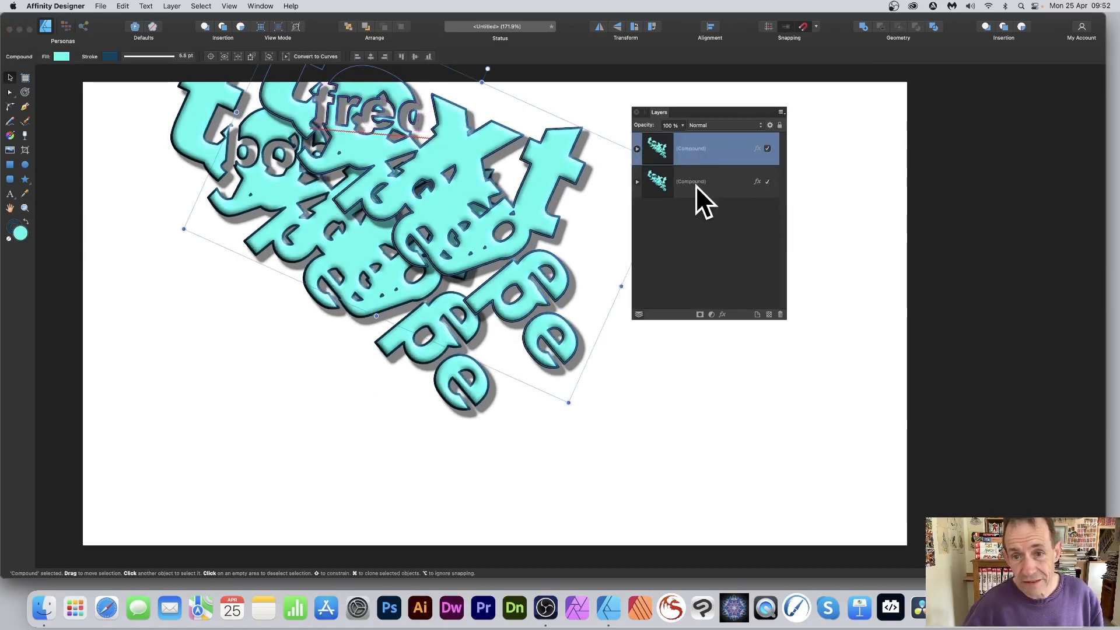
left_click(695, 185, "shift")
left_click_drag(427, 166, 450, 220)
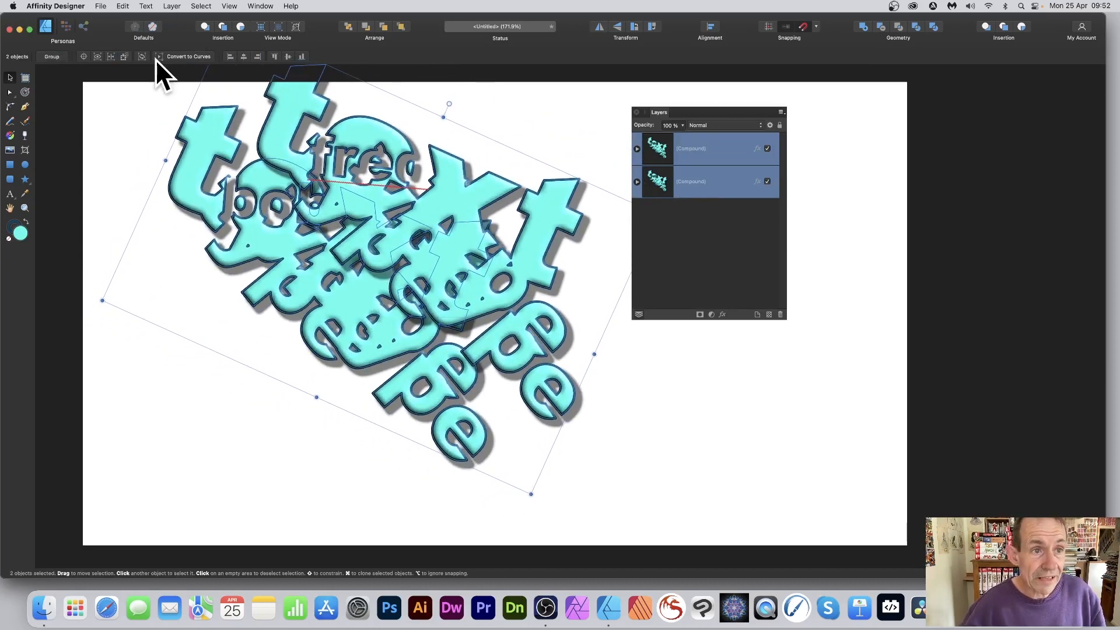
Combine the two selected text compounds into a new parent compound and expand its nested layers
left_click(173, 6)
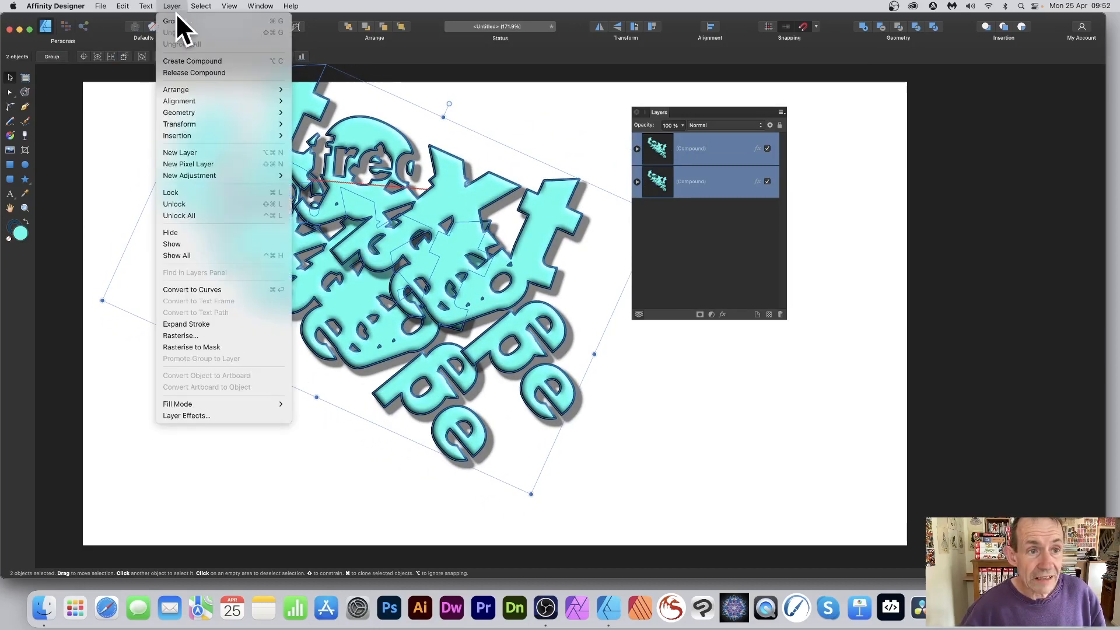
left_click(199, 61)
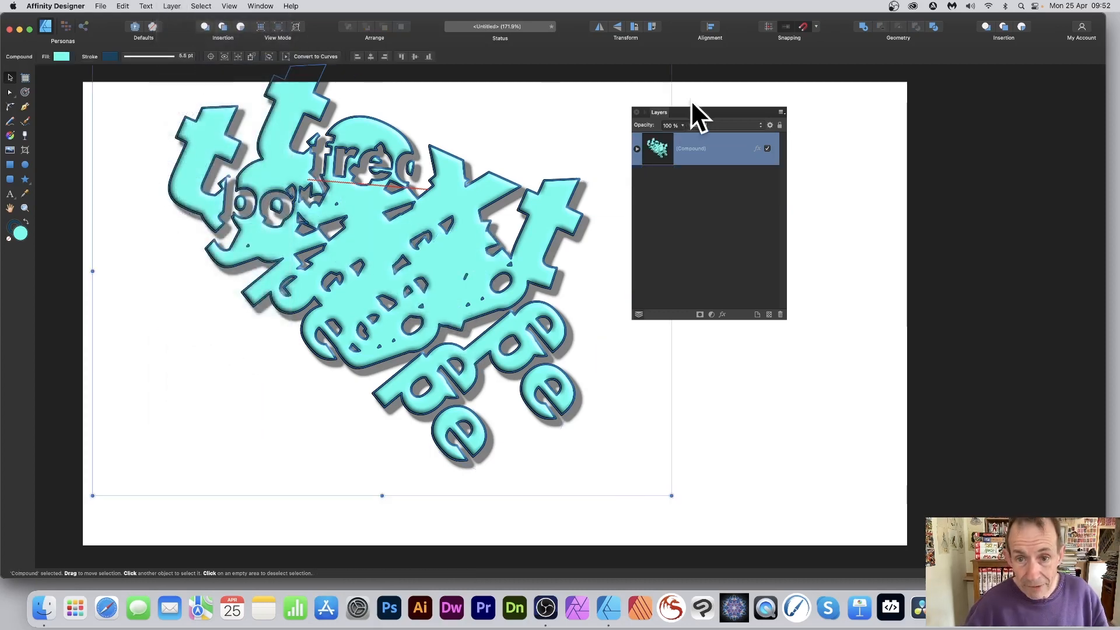
left_click(637, 149)
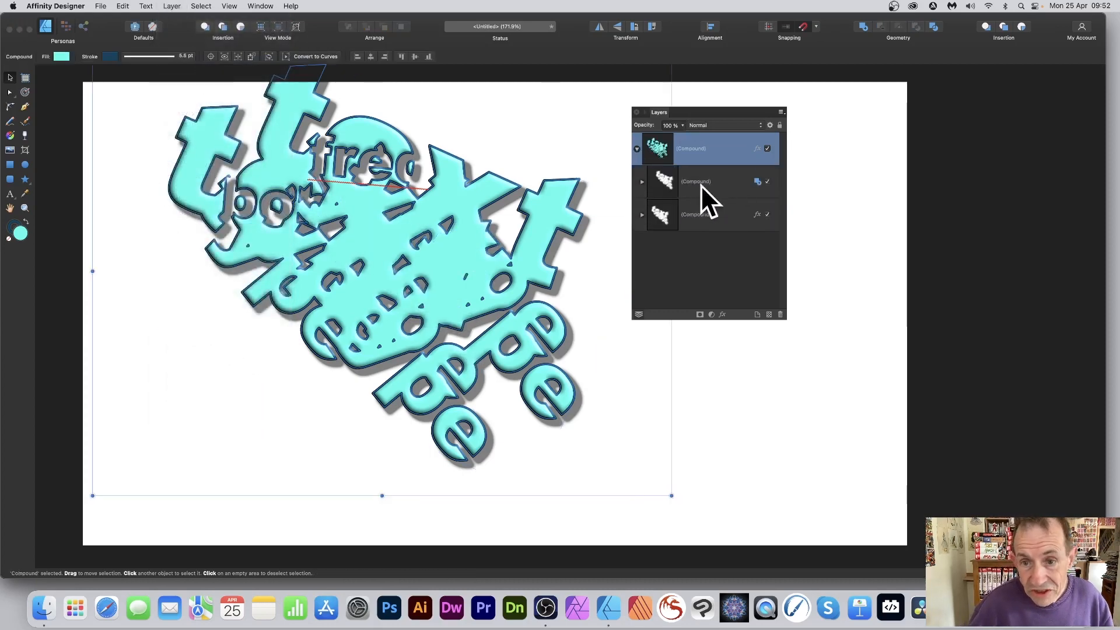
Set the nested "fred" compound to Subtract and move it left and slightly up across the other nested compound
left_click(756, 181)
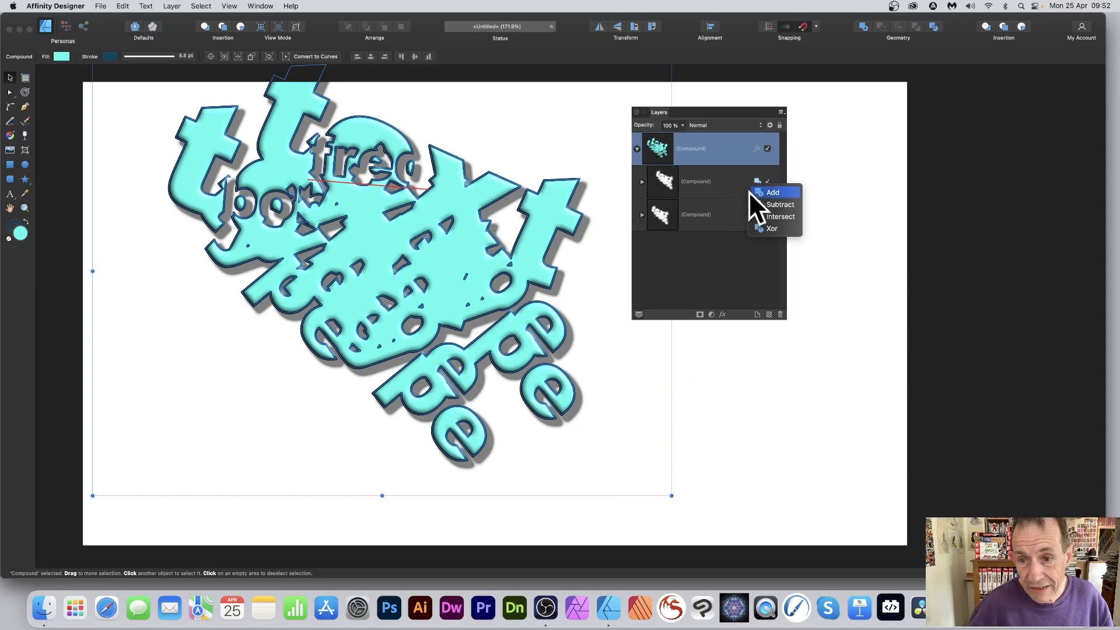
left_click(779, 204)
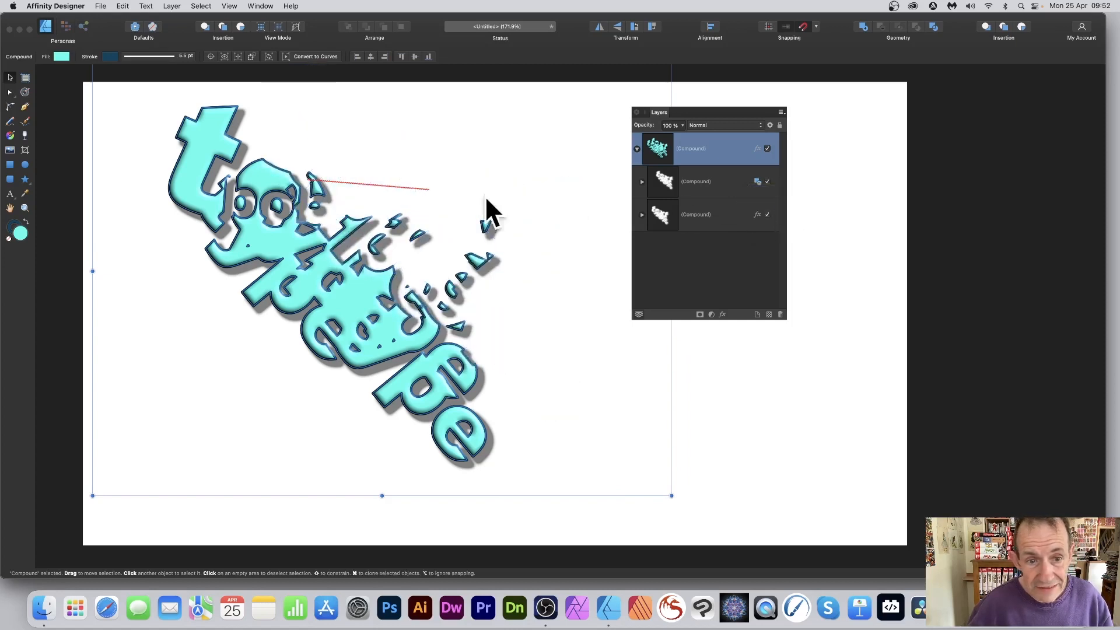
left_click(666, 181)
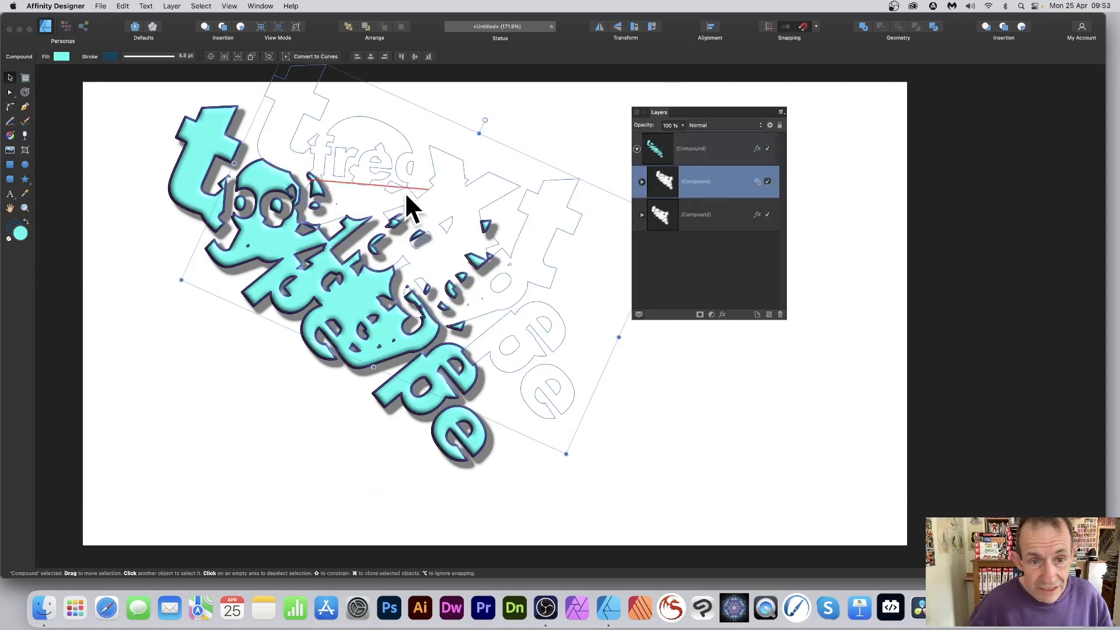
left_click_drag(405, 168, 362, 158)
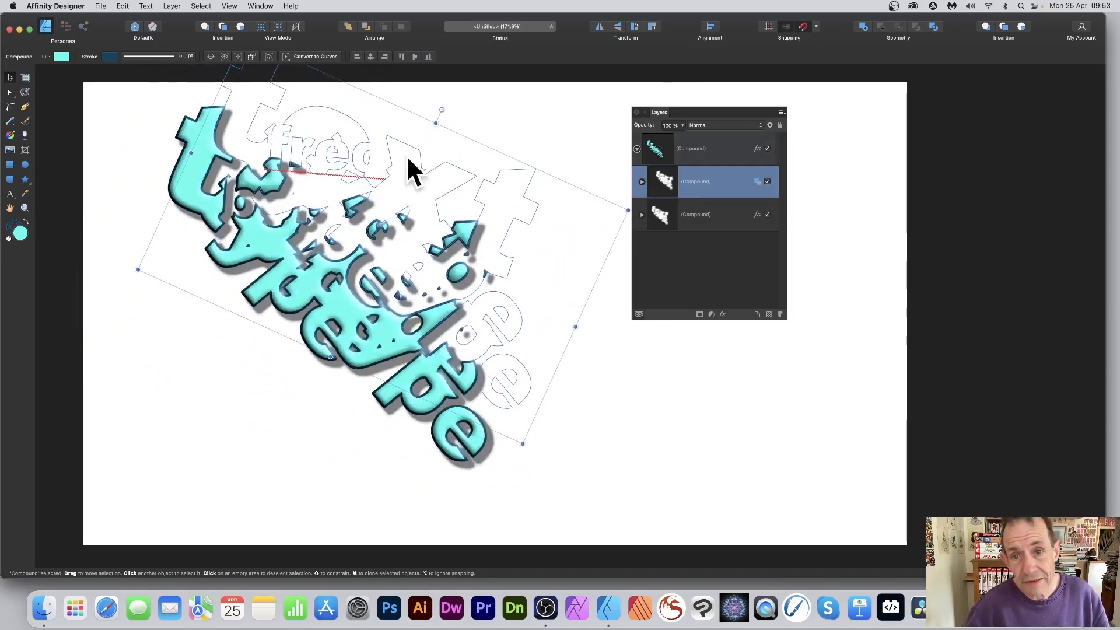
Set the nested "fred" compound to Xor and move it down and left so it largely overlaps the other compound
left_click(757, 181)
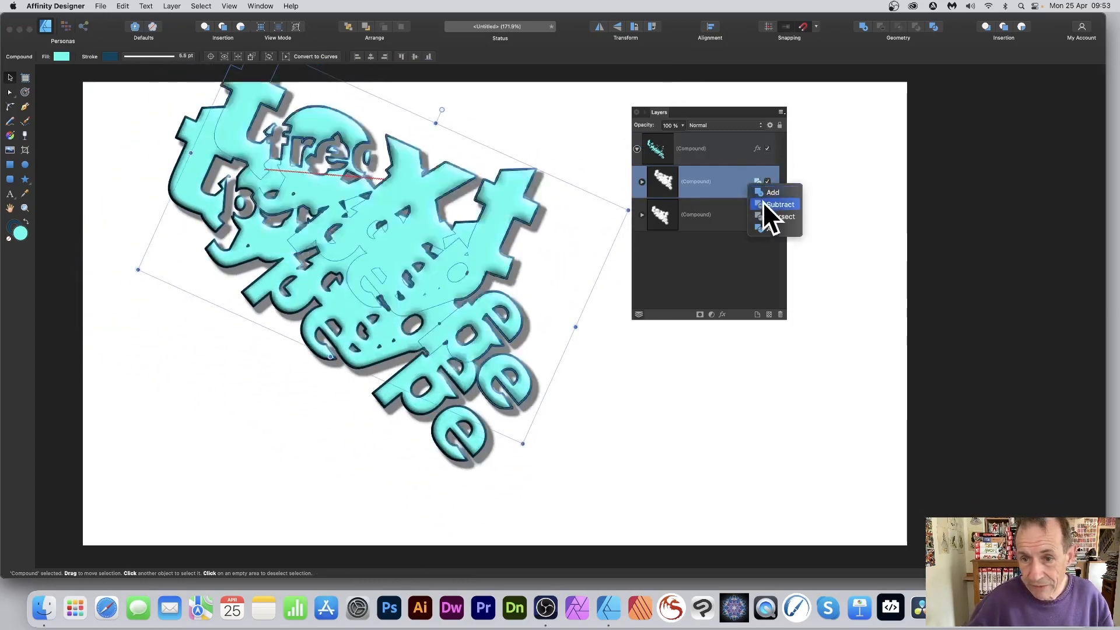
left_click(768, 231)
left_click_drag(309, 209, 266, 243)
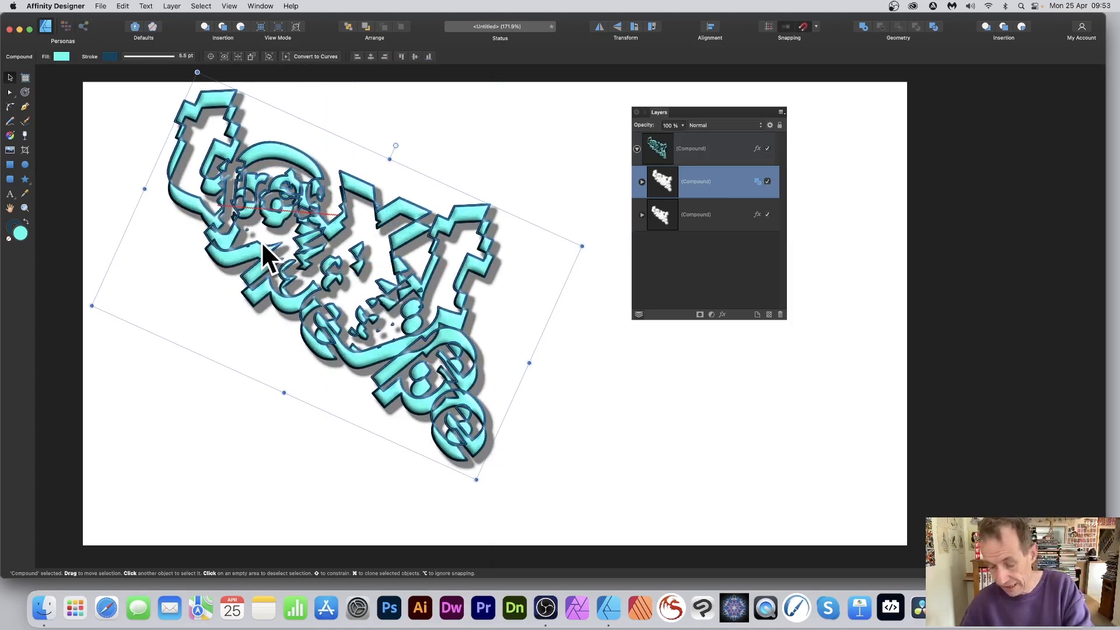
Delete all the compound artwork and place new 647.1 pt art text "type" in the upper left area of the page
key("Delete")
key("Delete")
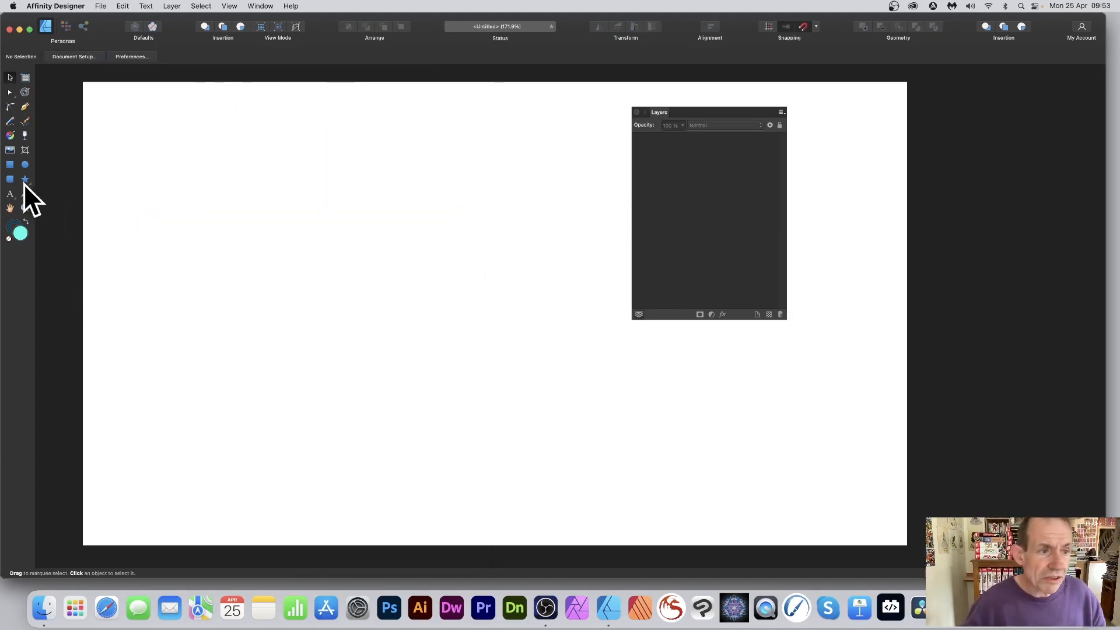
left_click(10, 194)
left_click(284, 259)
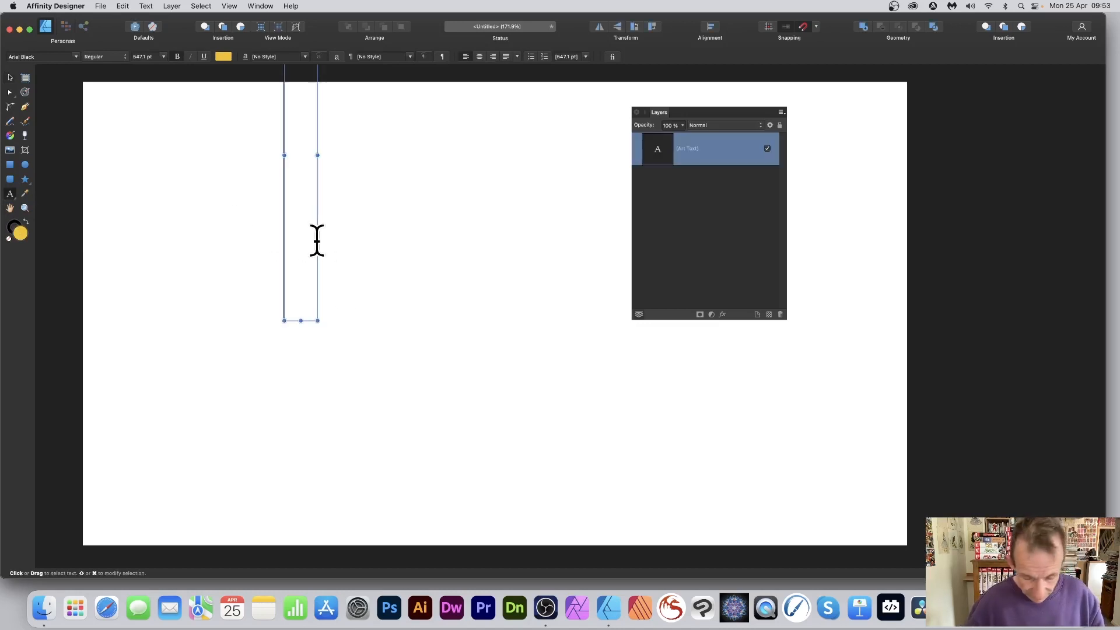
type("type")
key("Escape")
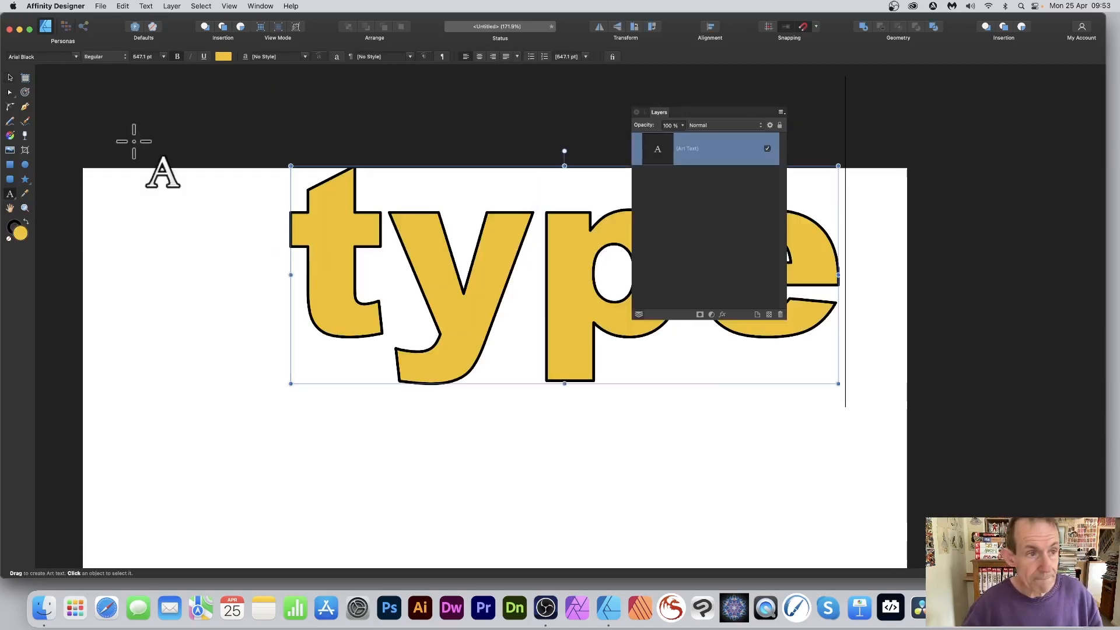
left_click(10, 77)
left_click_drag(358, 217, 231, 258)
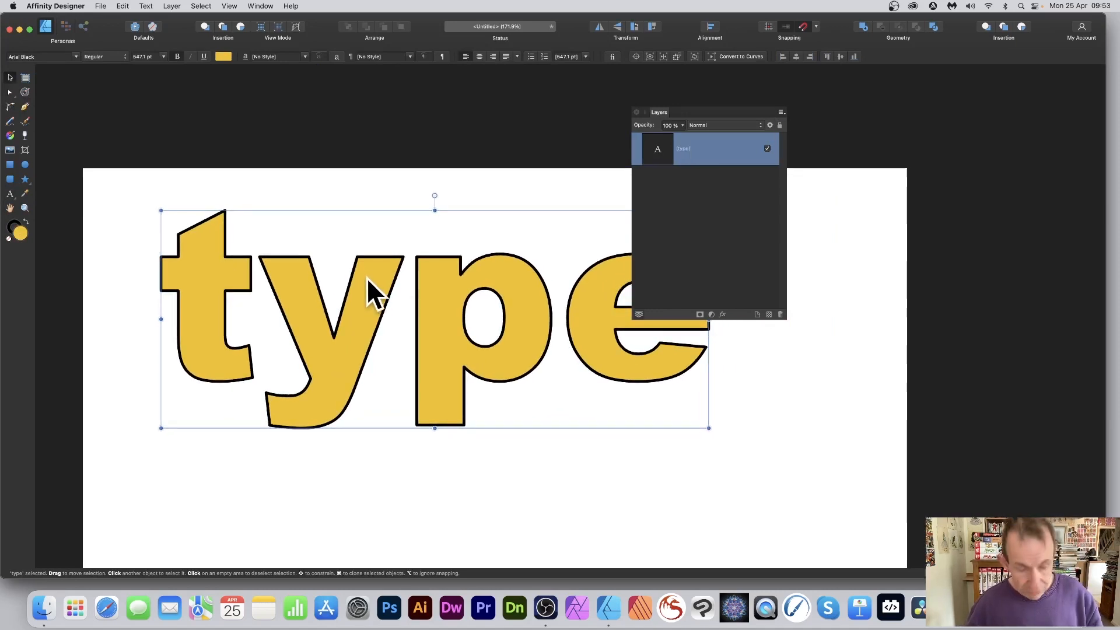
Duplicate the "type" text slightly down and to the right, and combine both texts into a compound
left_click_drag(299, 271, 310, 282)
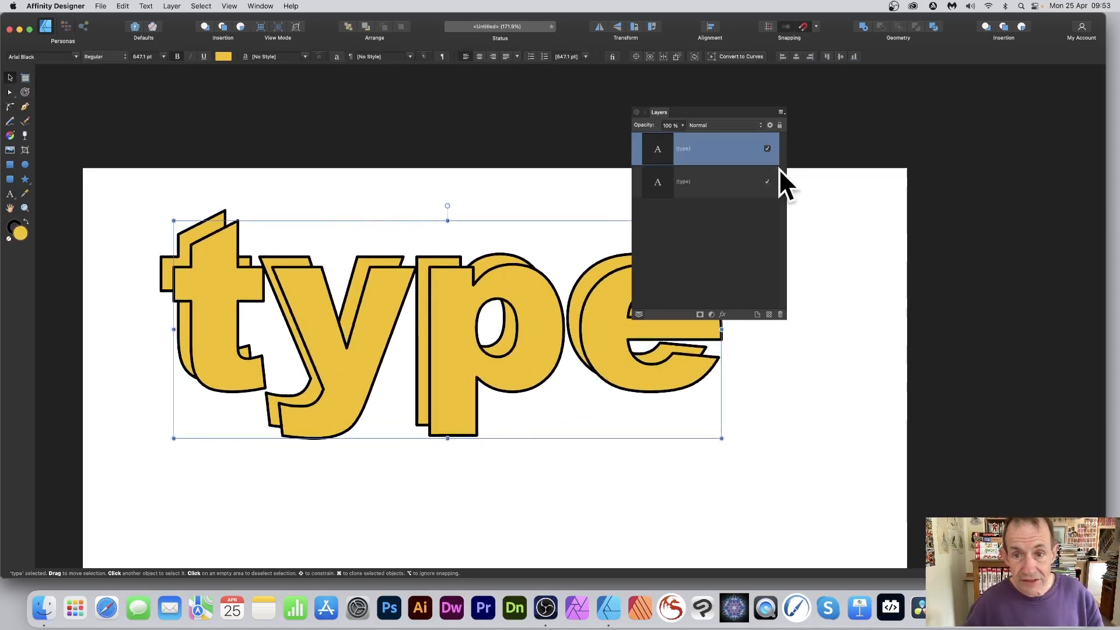
left_click(663, 180, "shift")
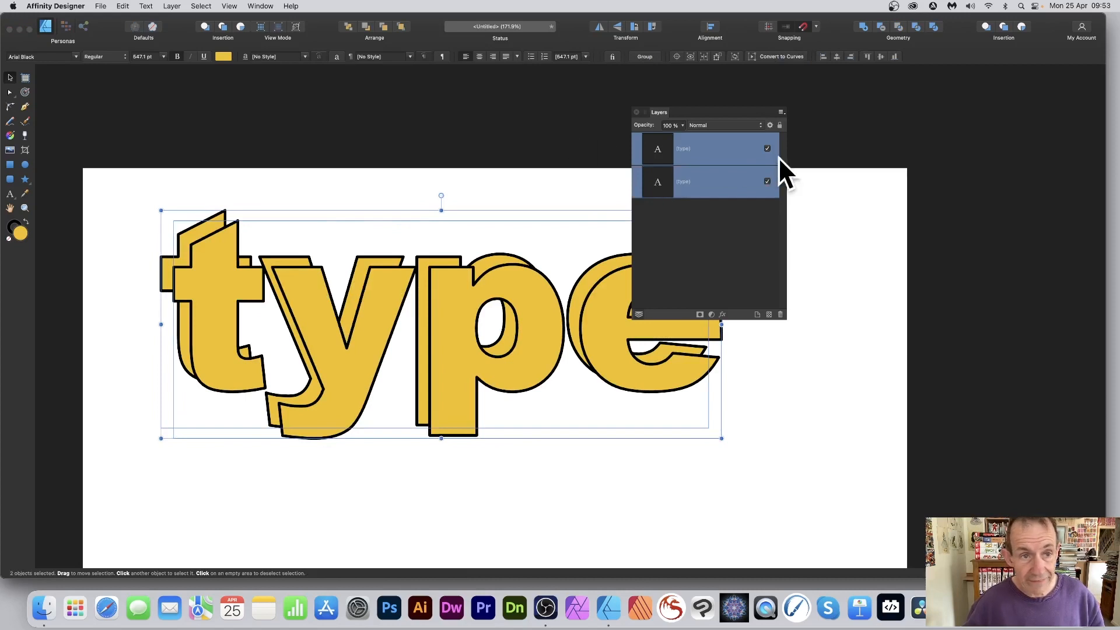
left_click(179, 4)
left_click(184, 61)
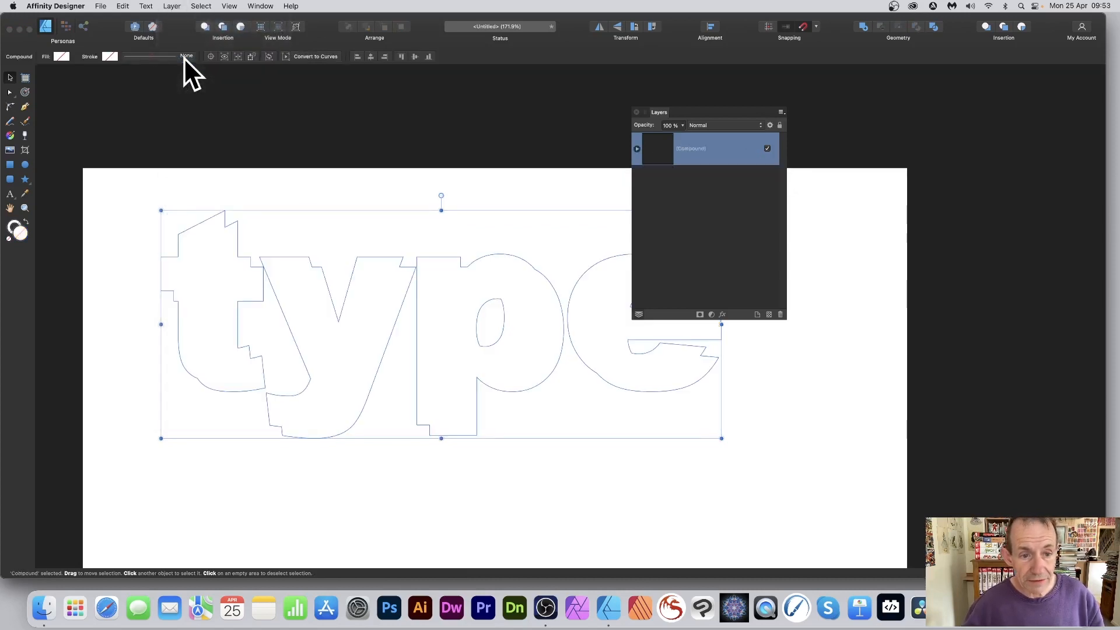
Expand the new "type" compound and give it a light blue fill
left_click(636, 149)
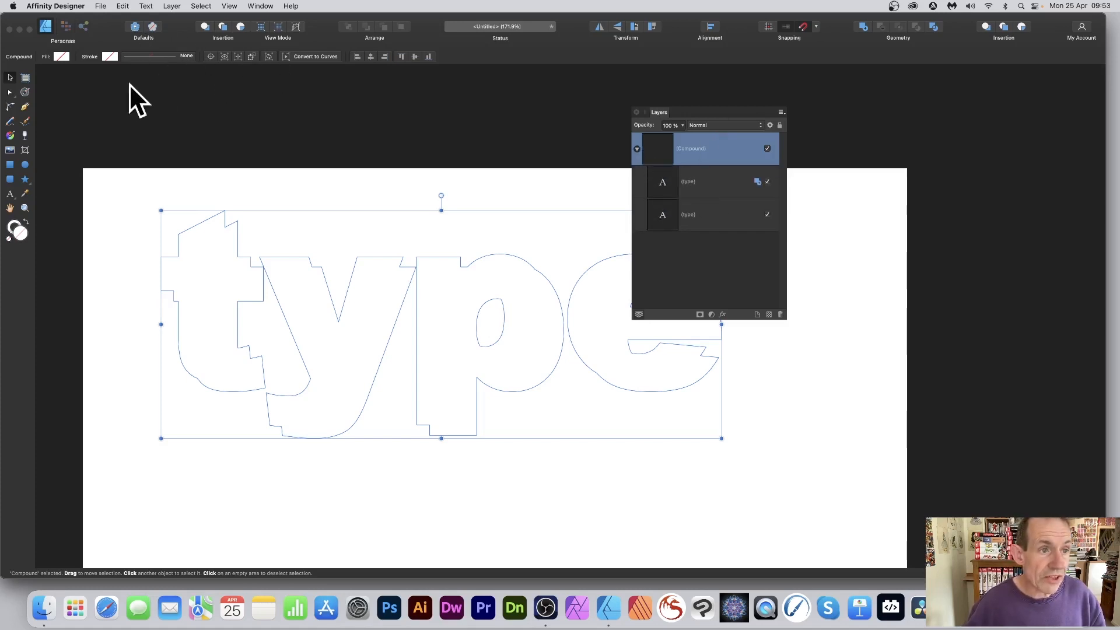
left_click(62, 56)
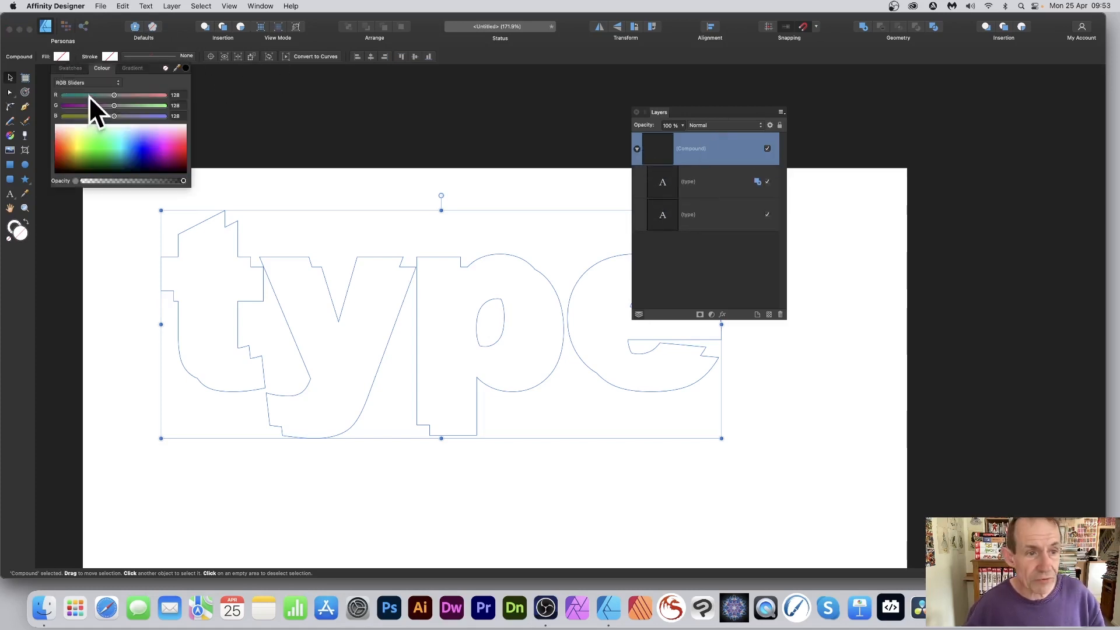
left_click(132, 140)
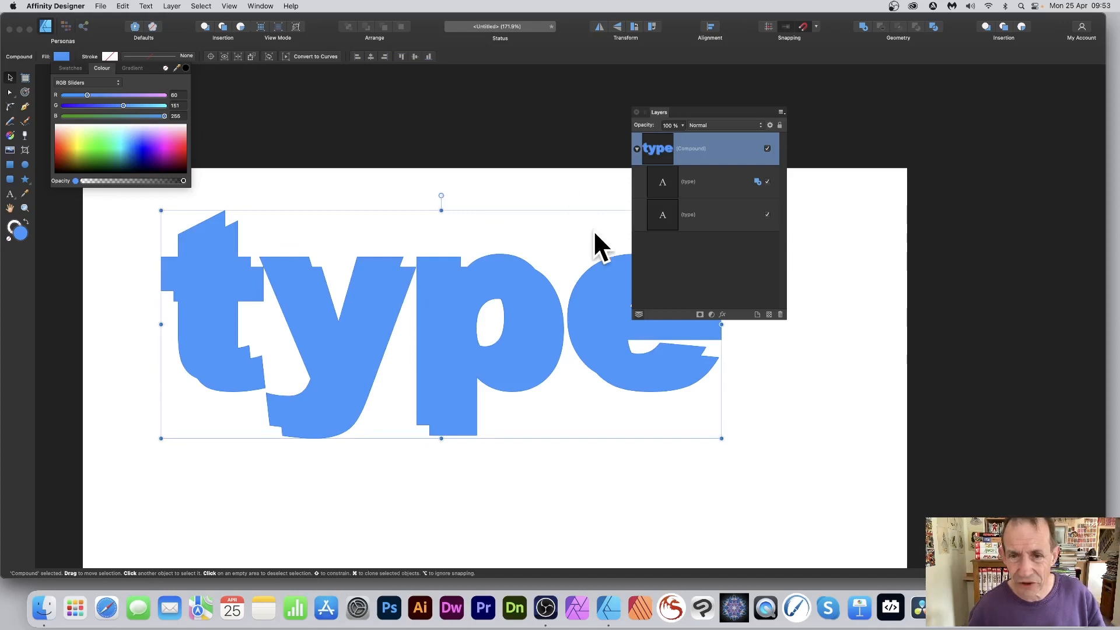
Set the upper nested "type" text to Subtract and nudge it slightly up and to the left
left_click(667, 183)
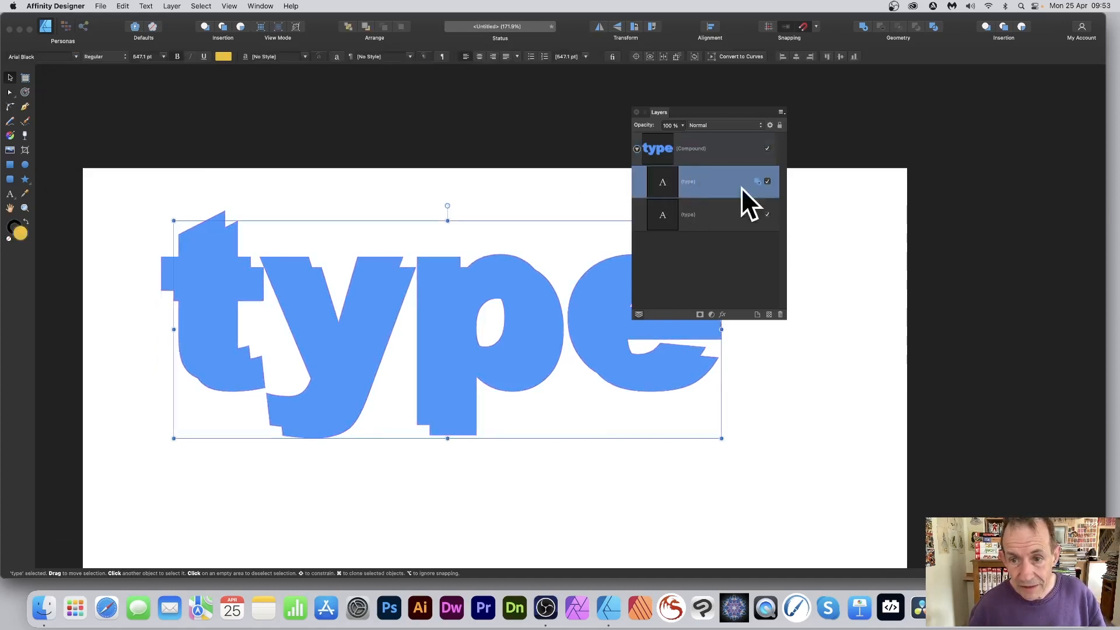
left_click(758, 180)
left_click(767, 202)
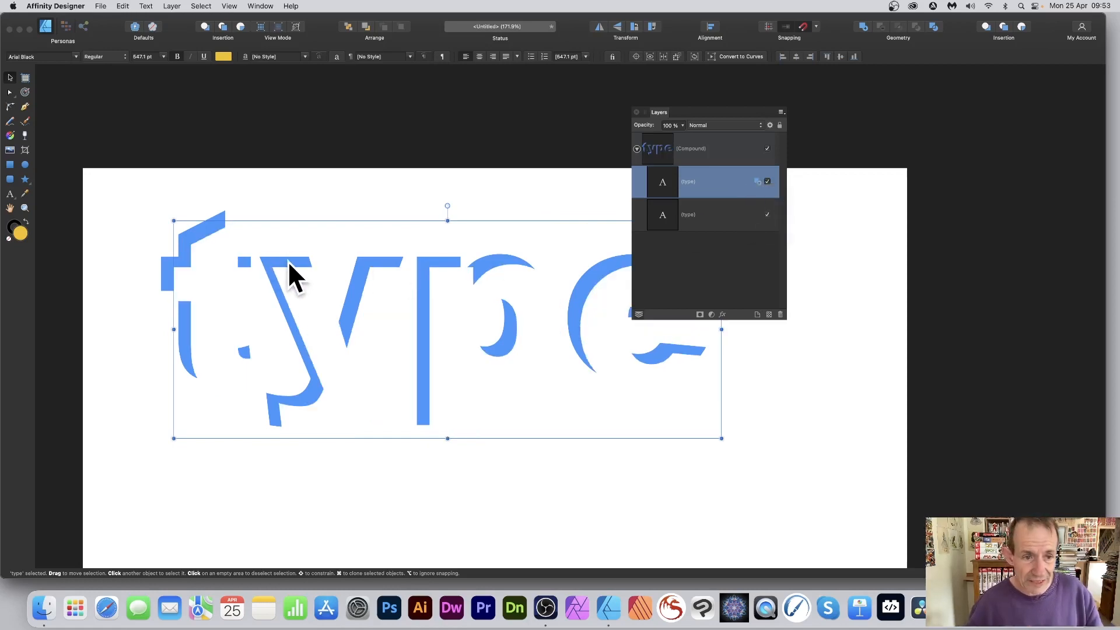
mouse_move(403, 266)
left_mouse_down()
mouse_move(392, 275)
mouse_move(416, 290)
mouse_move(383, 262)
left_mouse_up()
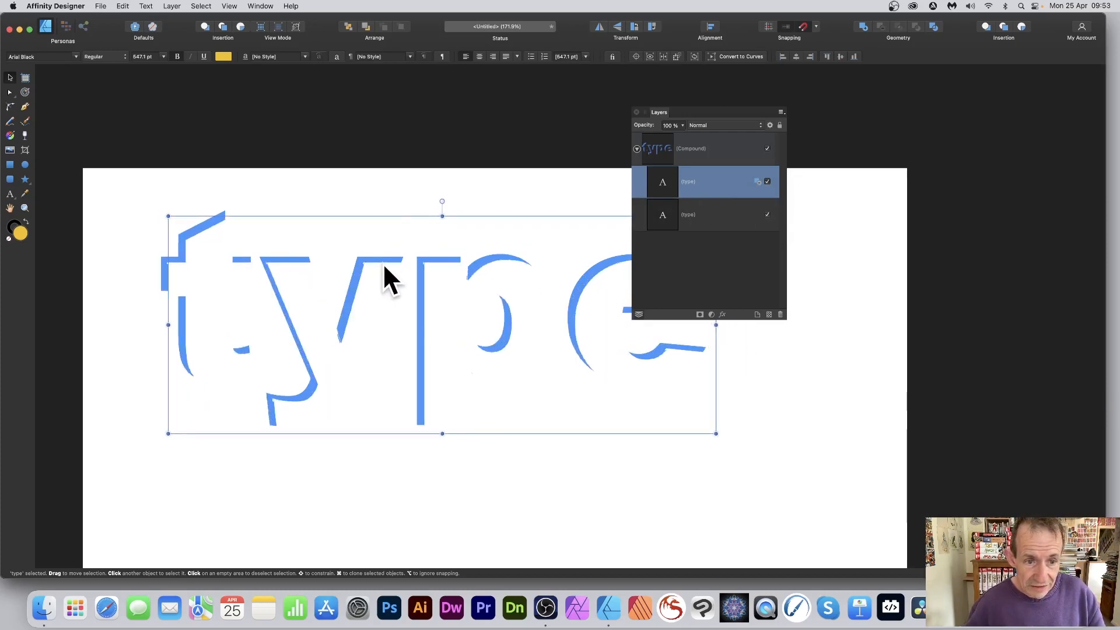
Set the upper nested "type" text to Xor and offset it down and to the right of the other text
left_click(756, 182)
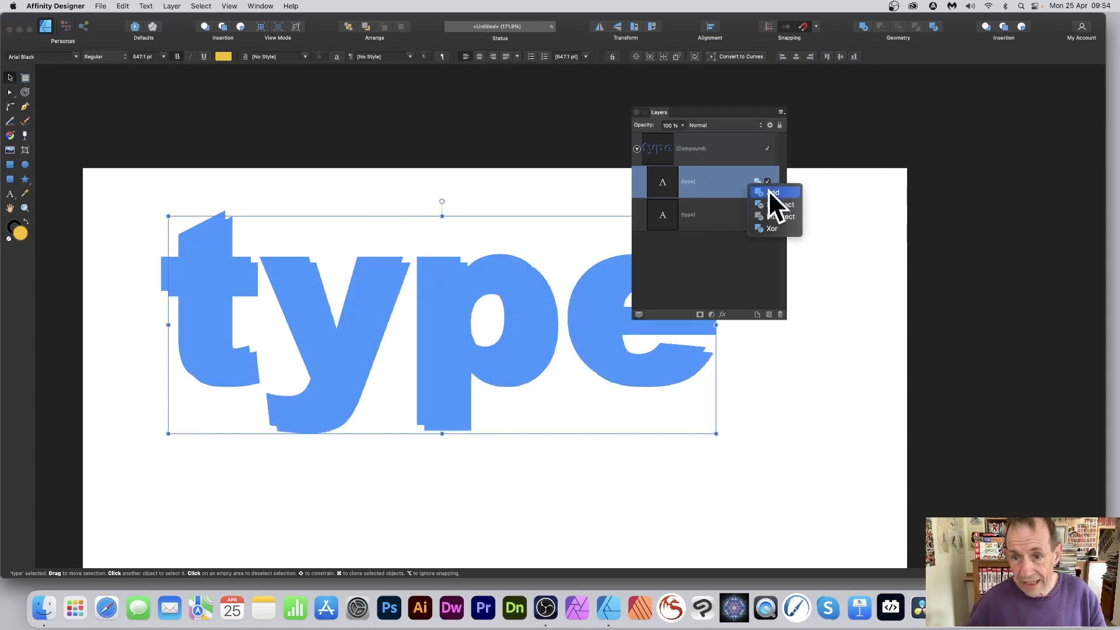
left_click(766, 229)
left_click_drag(402, 278, 412, 293)
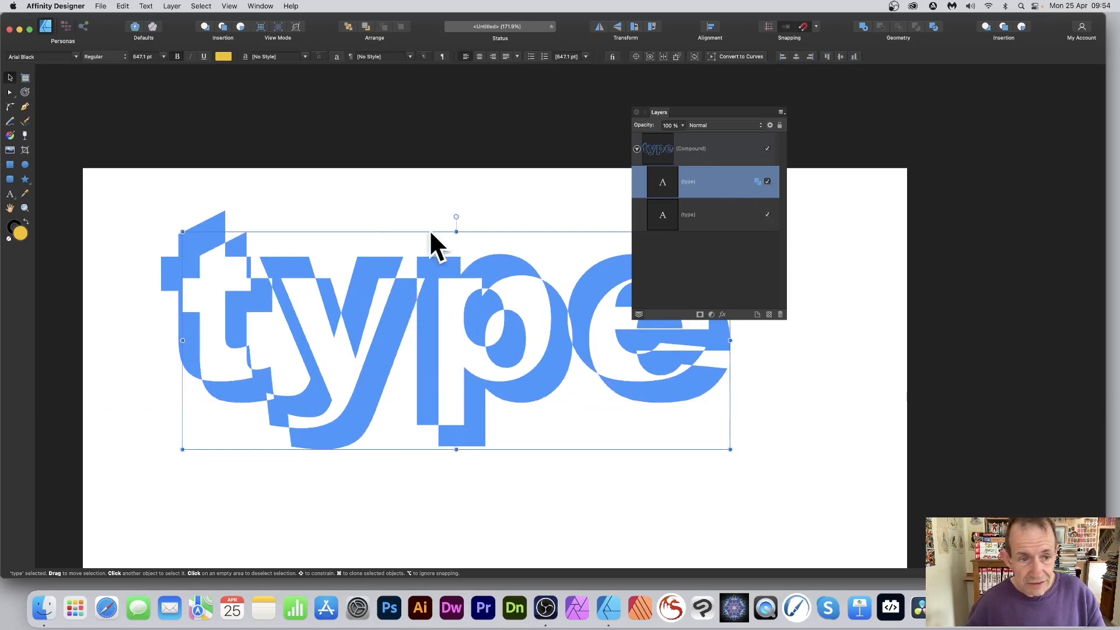
Try rotating the upper nested "type" text clockwise and undo the rotation
left_click_drag(181, 228, 345, 189)
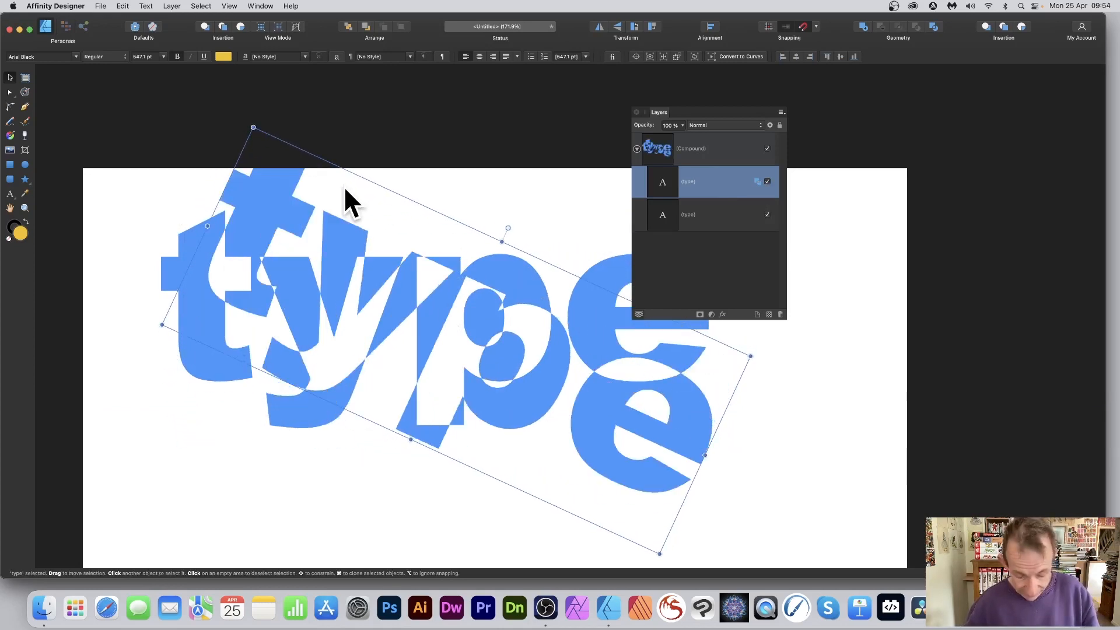
key("super+z")
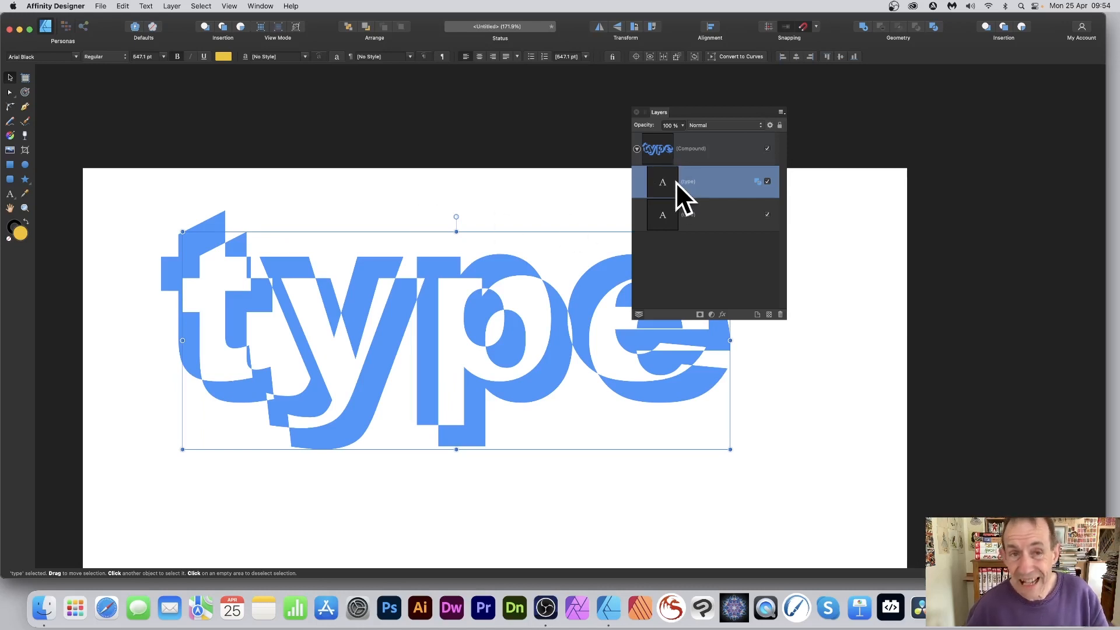
Add an ellipse to the compound as a Subtract shape and size it to cut through the lower part of the p
left_click(23, 164)
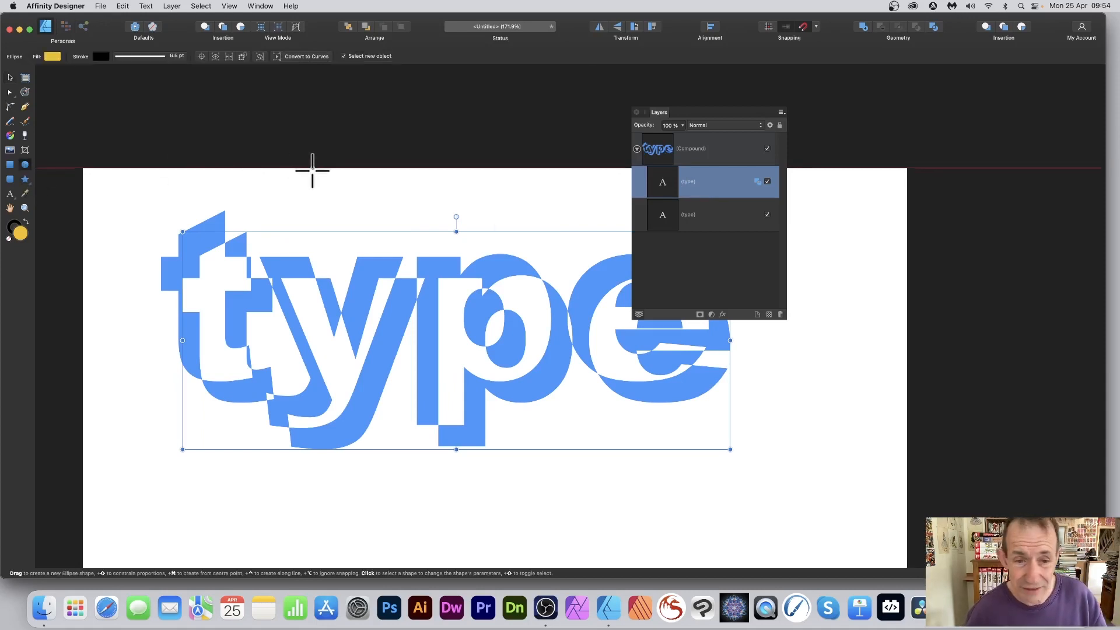
left_click_drag(330, 205, 555, 435)
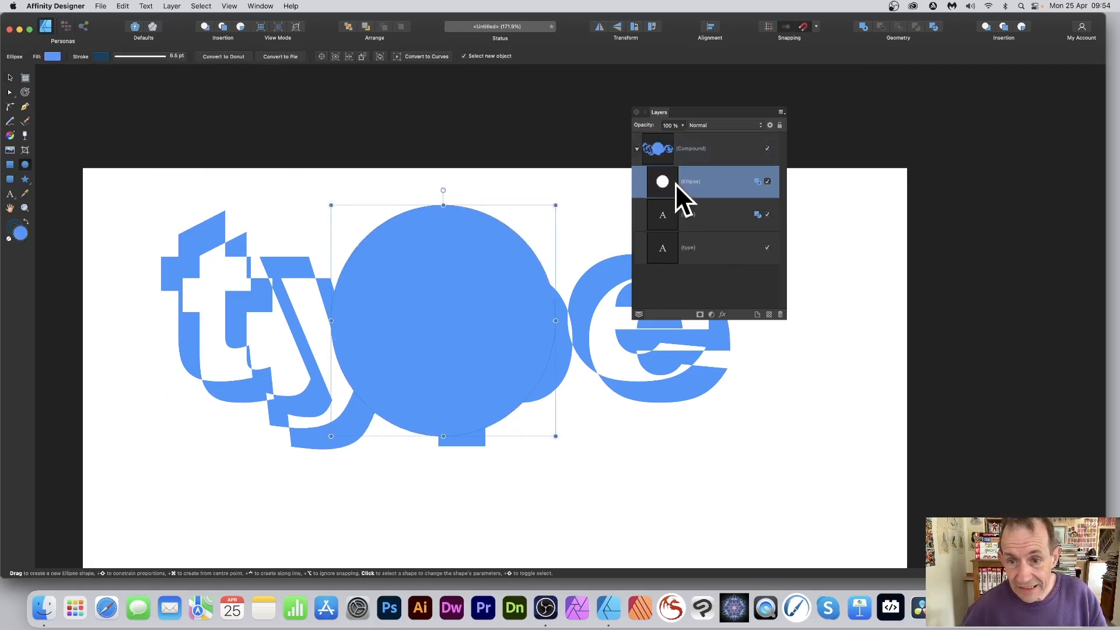
left_click(757, 182)
left_click(778, 204)
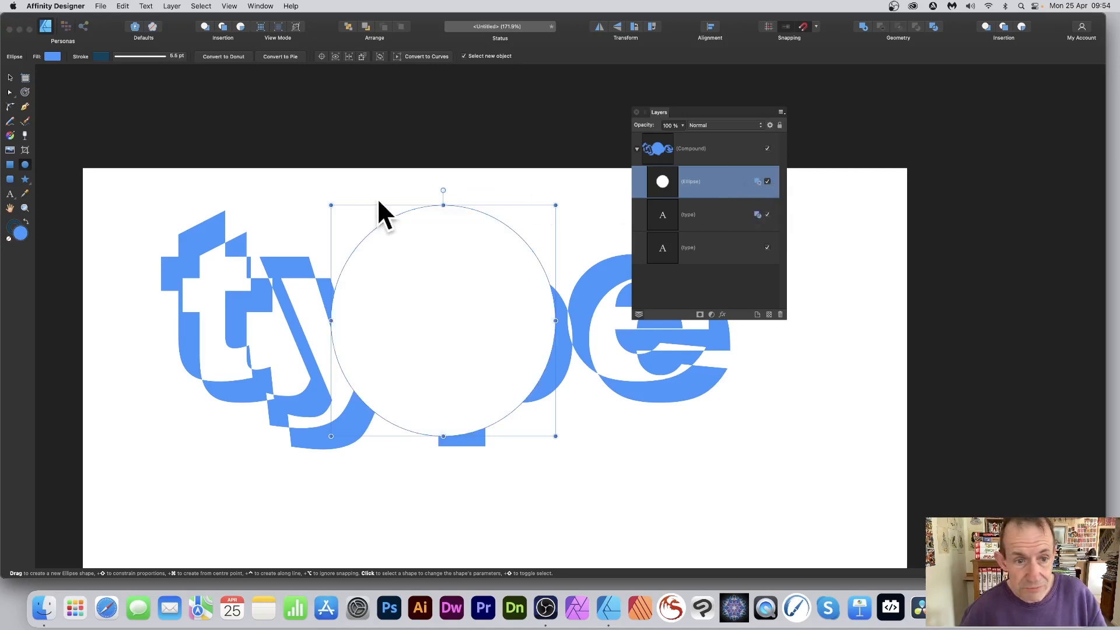
left_click_drag(331, 204, 412, 307)
left_click(9, 78)
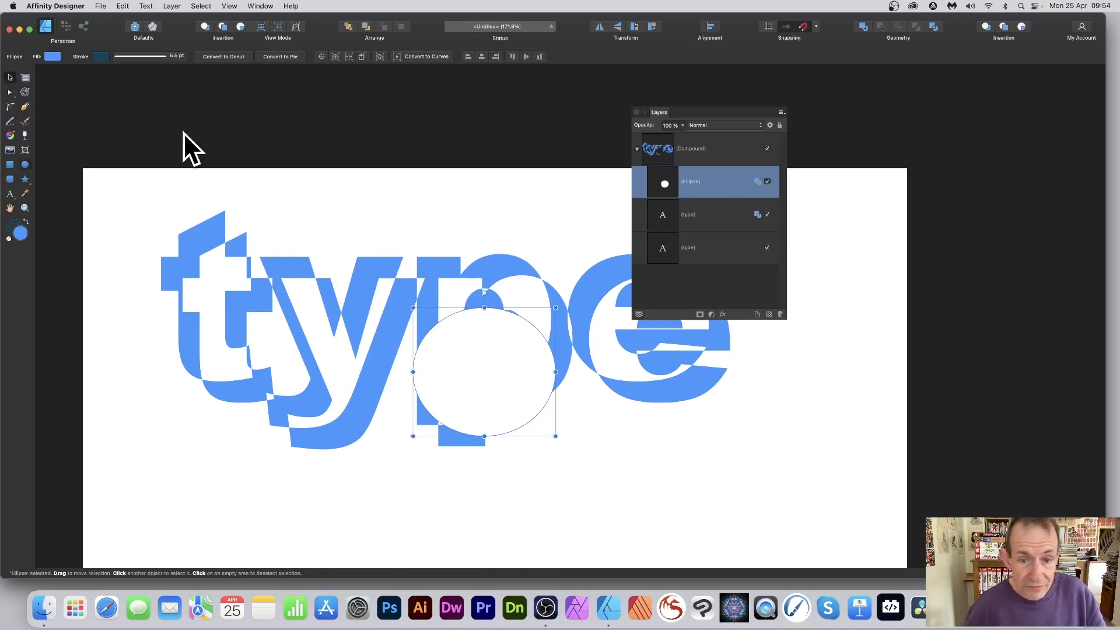
Move the nested ellipse over the t and y, set it to Intersect, and enlarge it around the letters t, y and part of p
left_click_drag(500, 324, 311, 261)
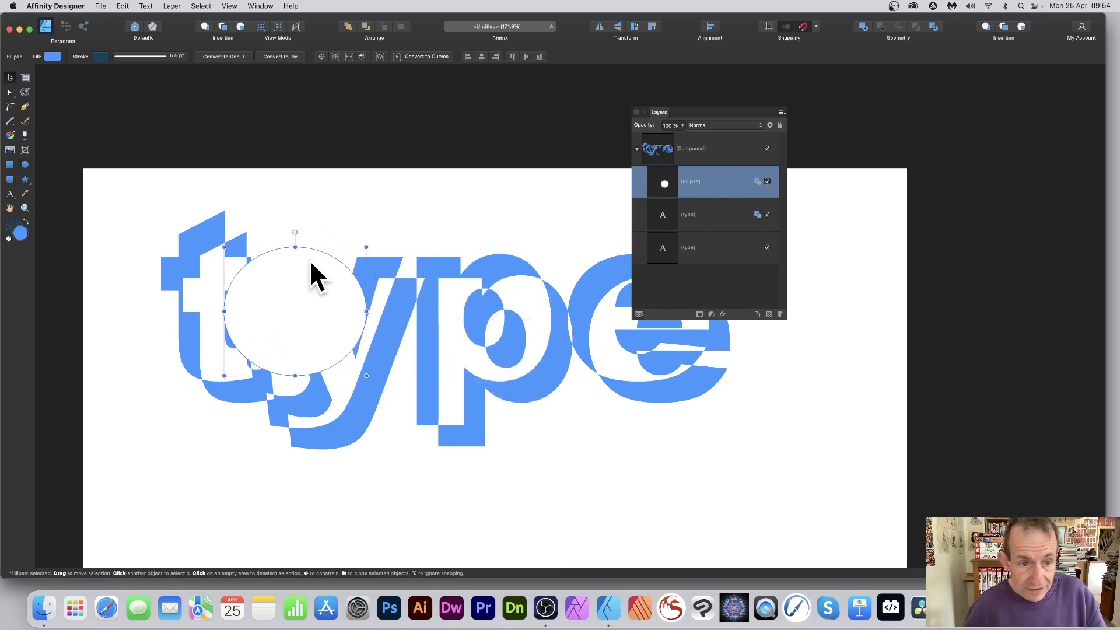
left_click(756, 181)
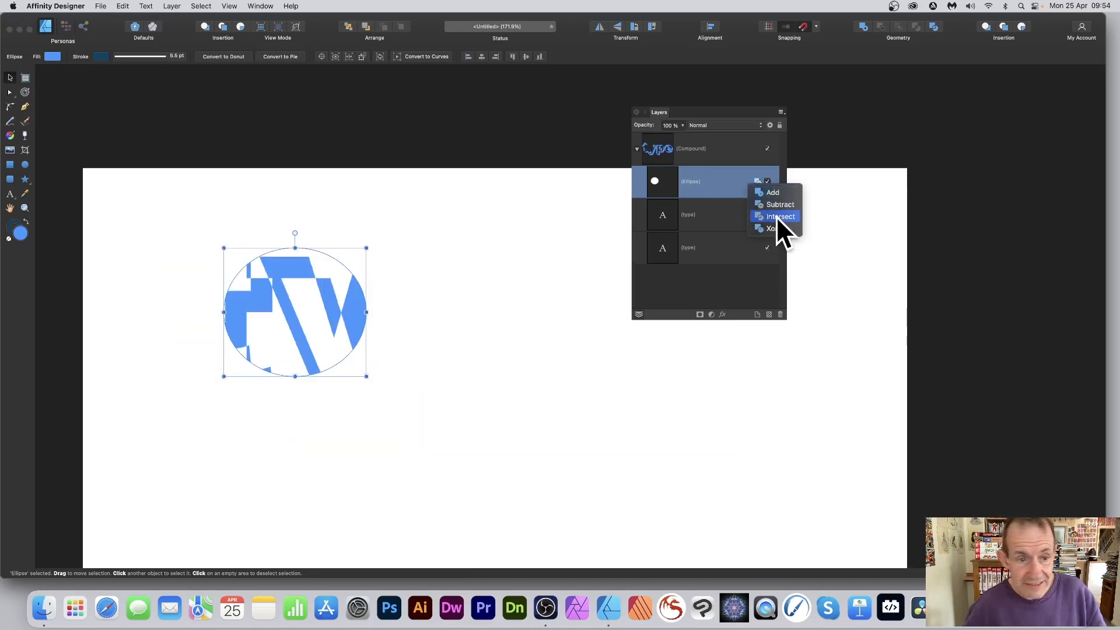
left_click(776, 216)
left_click_drag(366, 376, 518, 525)
left_click_drag(389, 323, 354, 303)
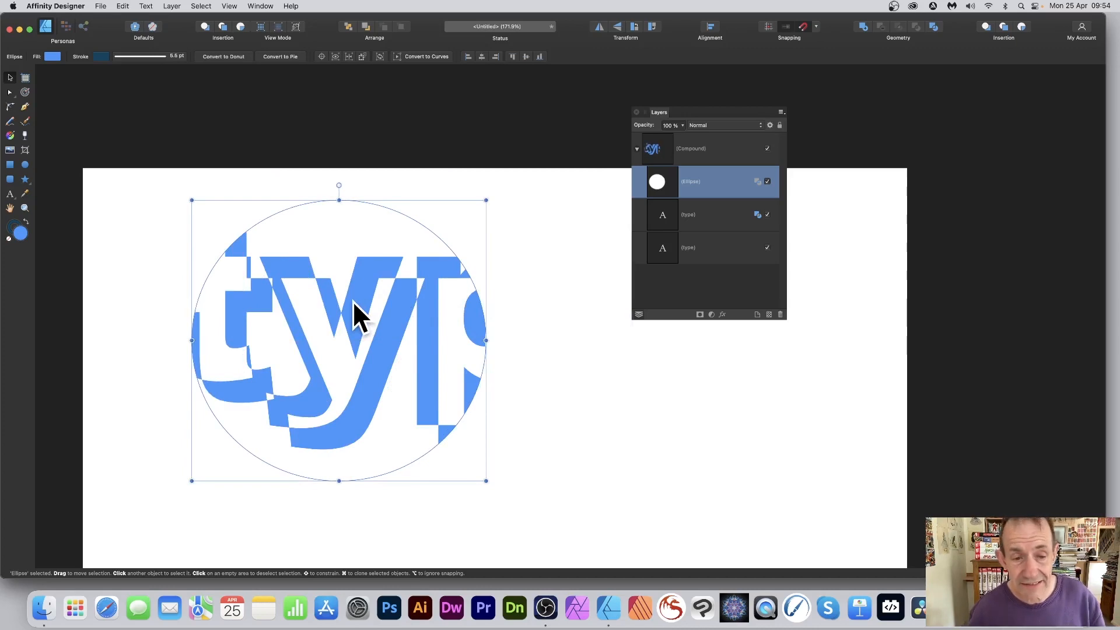
left_click(663, 215)
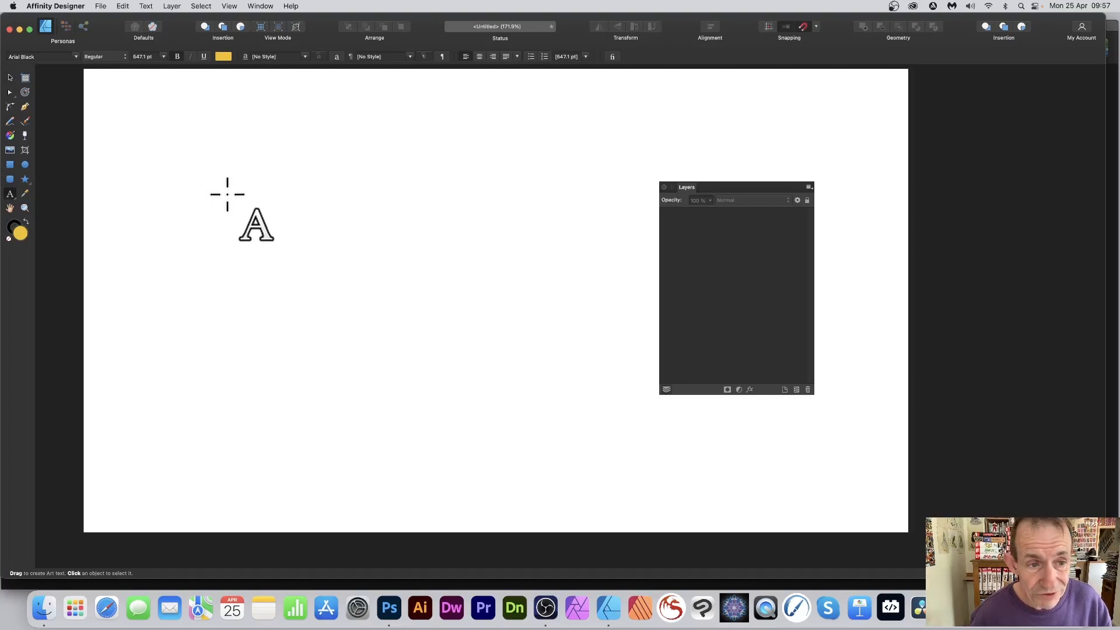
Create the artistic text "type" on the empty page and position it near the page's upper left
left_click(225, 193)
type("type")
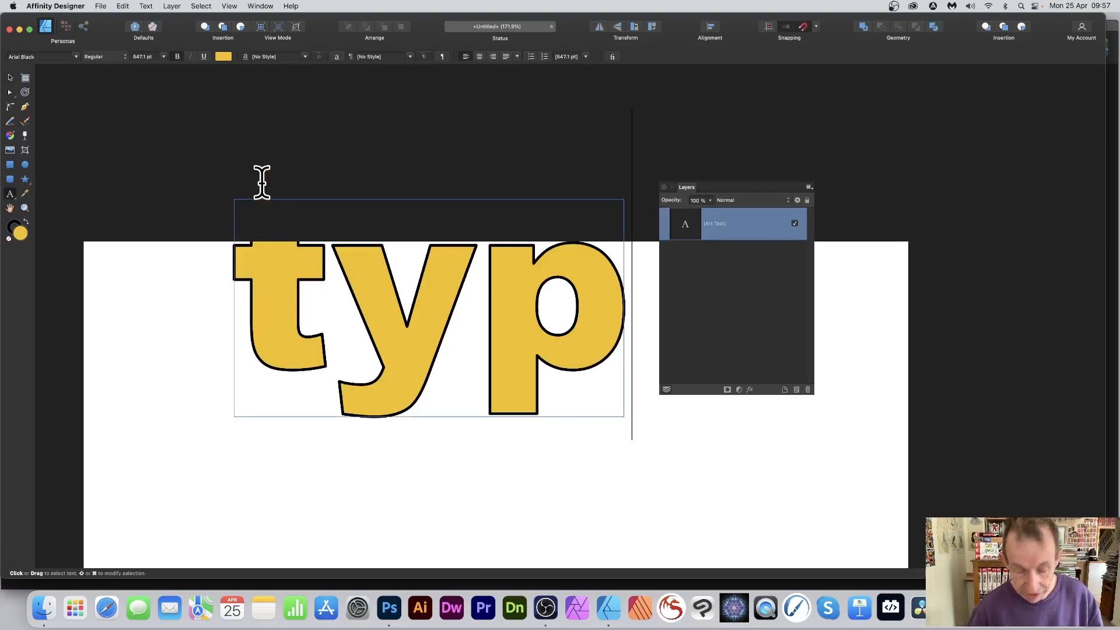
key("Escape")
left_click(11, 78)
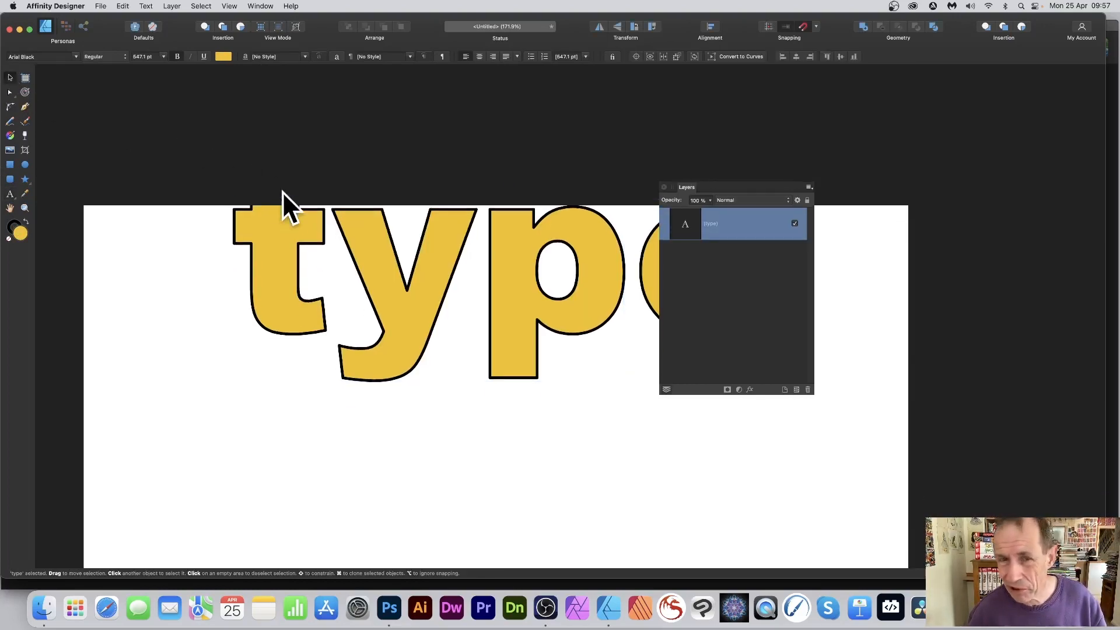
left_click_drag(454, 271, 382, 294)
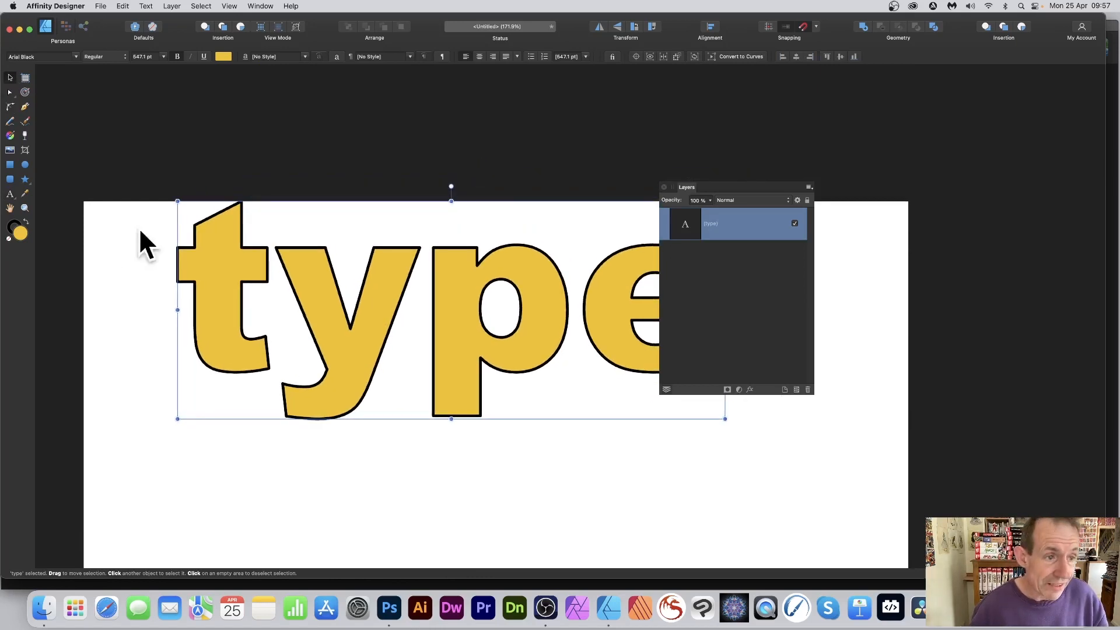
Draw a text frame below the word "type" and fill it with filler text
left_click(11, 194)
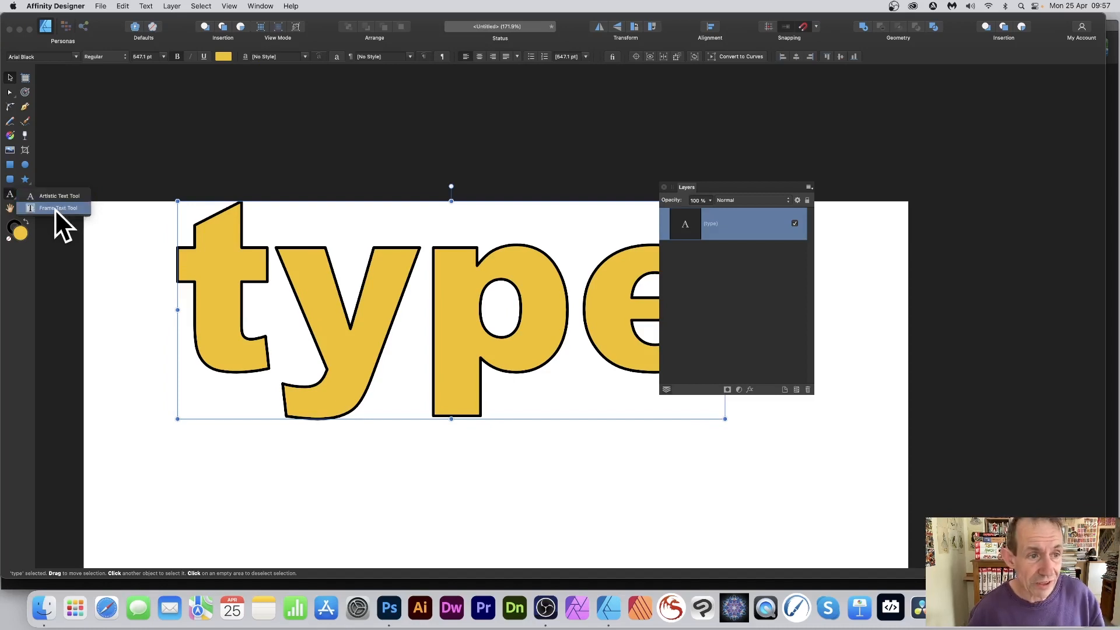
left_click(69, 208)
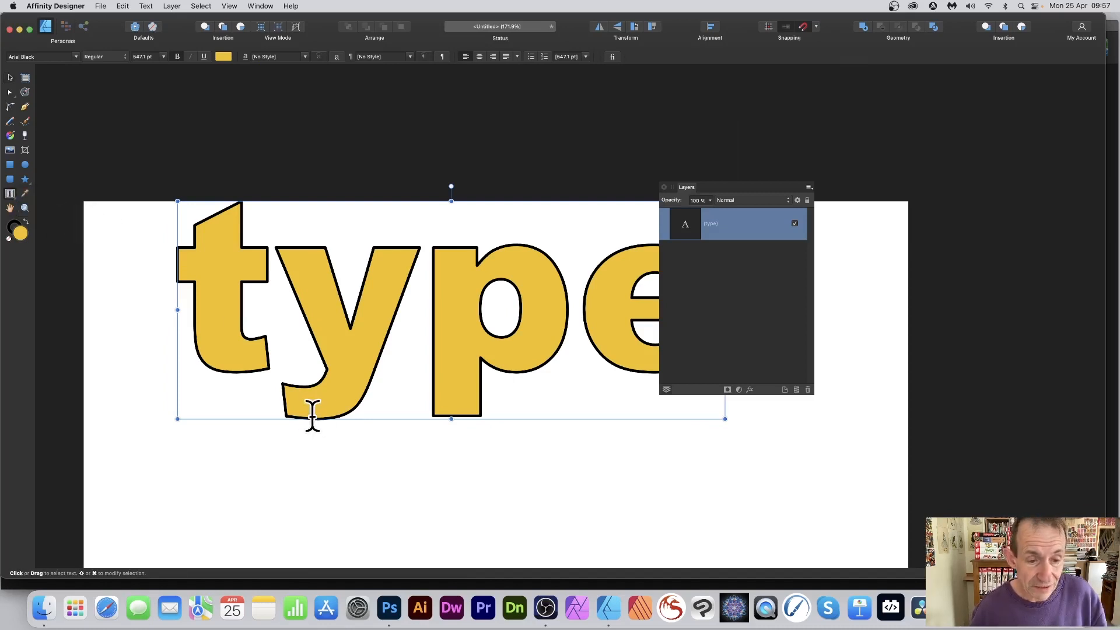
scroll(312, 412, "down", 2)
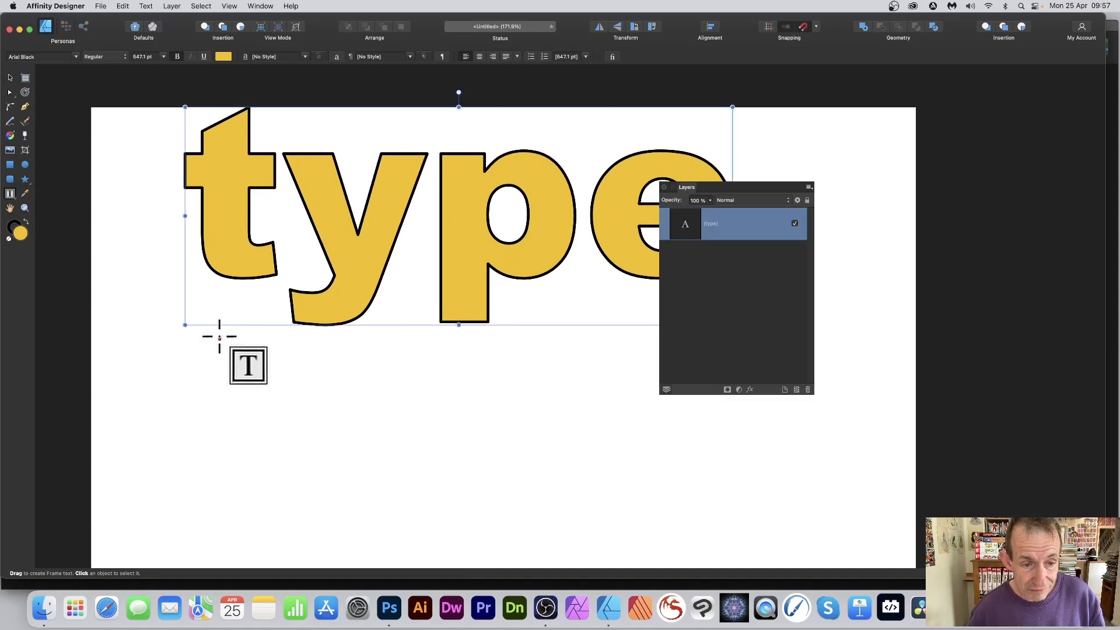
left_click_drag(220, 339, 479, 518)
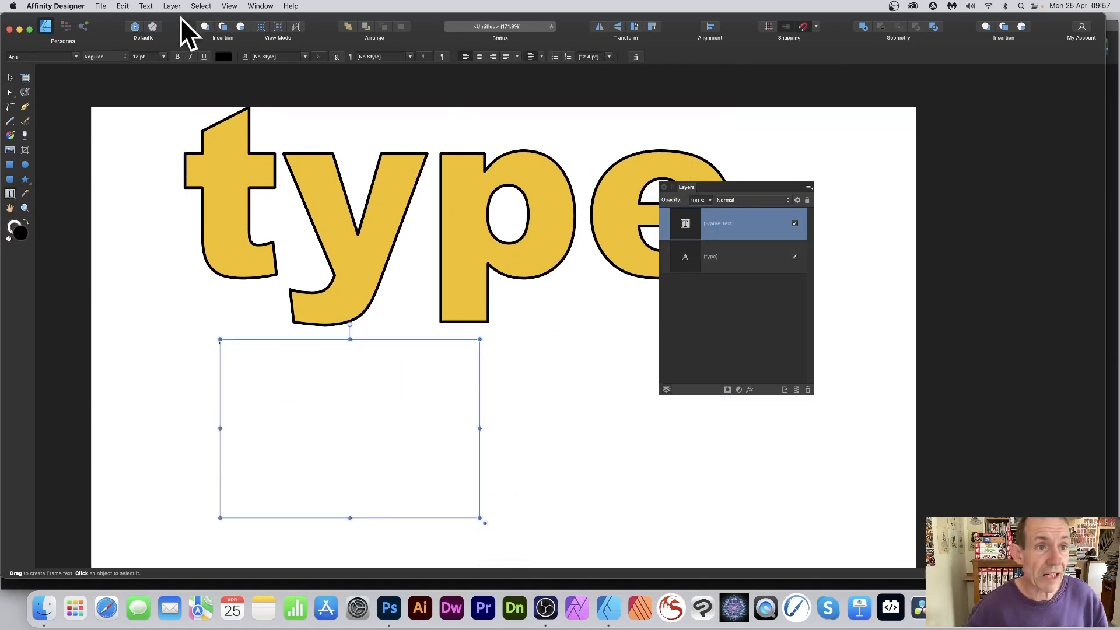
left_click(146, 6)
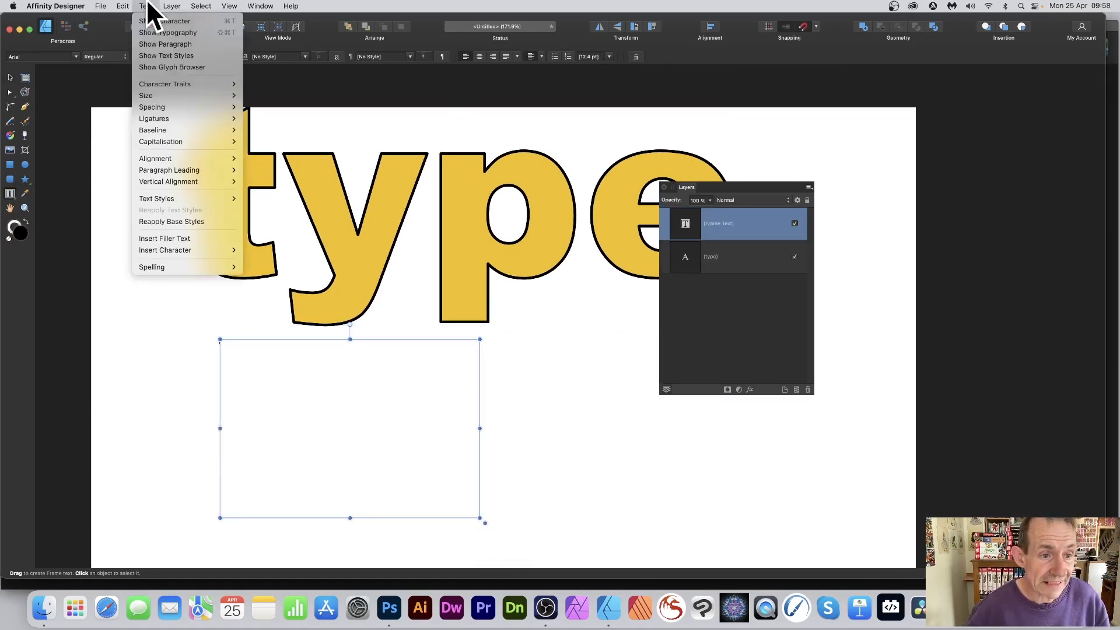
left_click(197, 238)
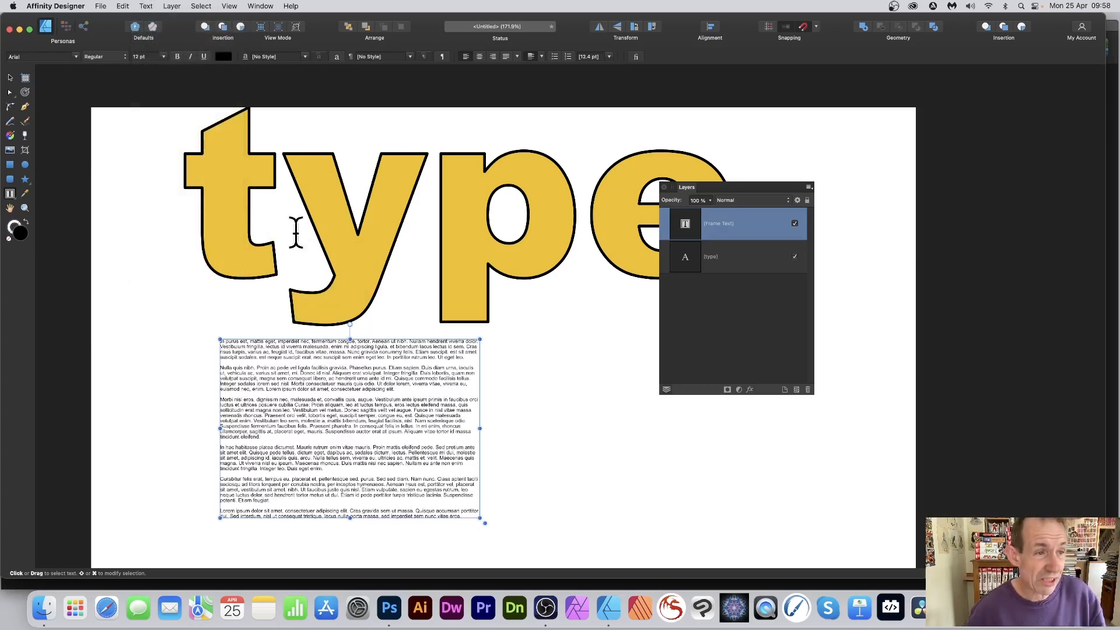
Move the text frame over the letters t, y and p, and create a compound from it and the "type" text
left_click(10, 78)
left_click_drag(411, 372, 412, 213)
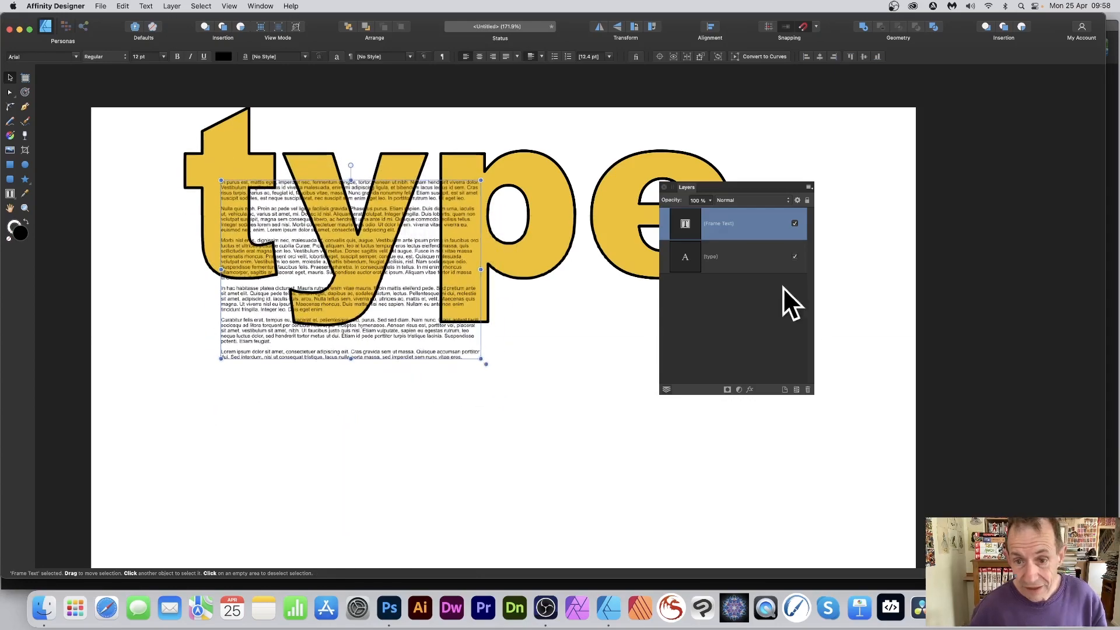
left_click(693, 257, "shift")
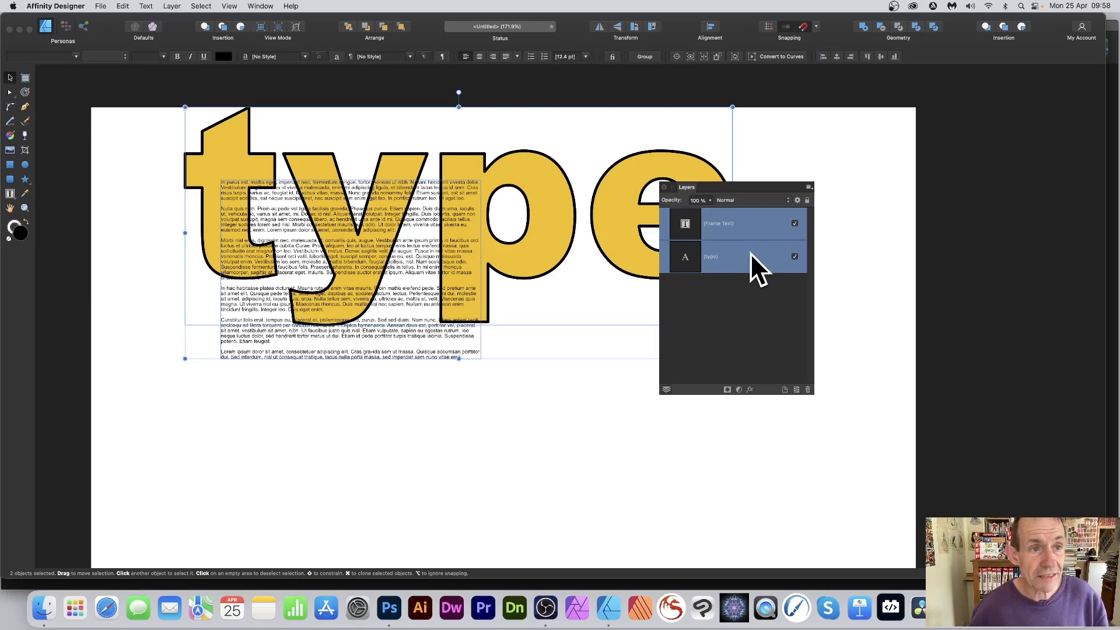
left_click(172, 6)
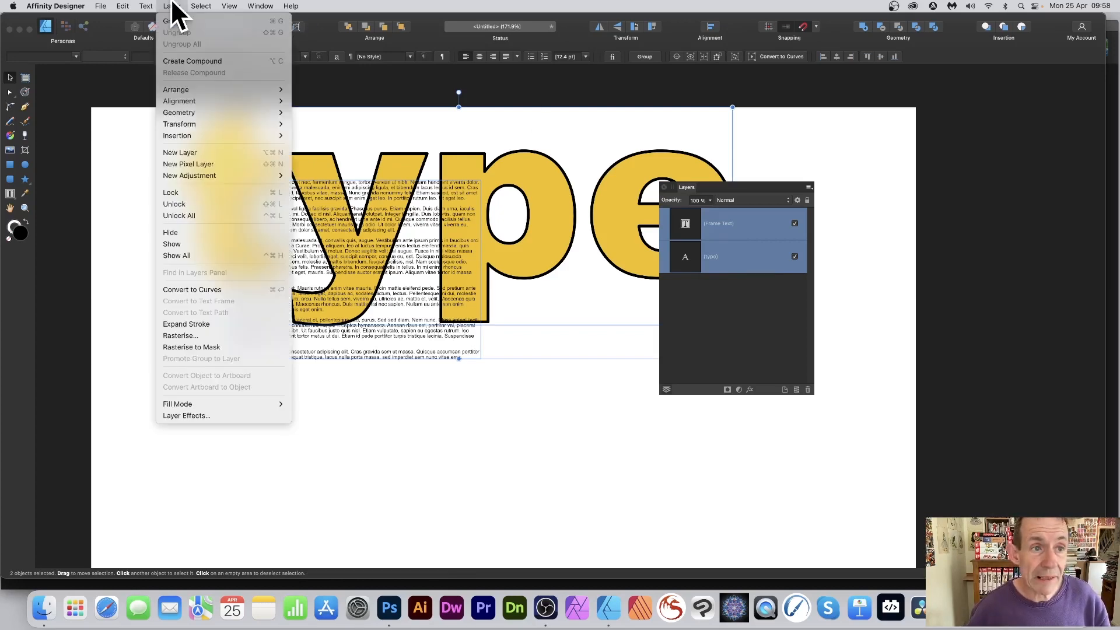
left_click(183, 60)
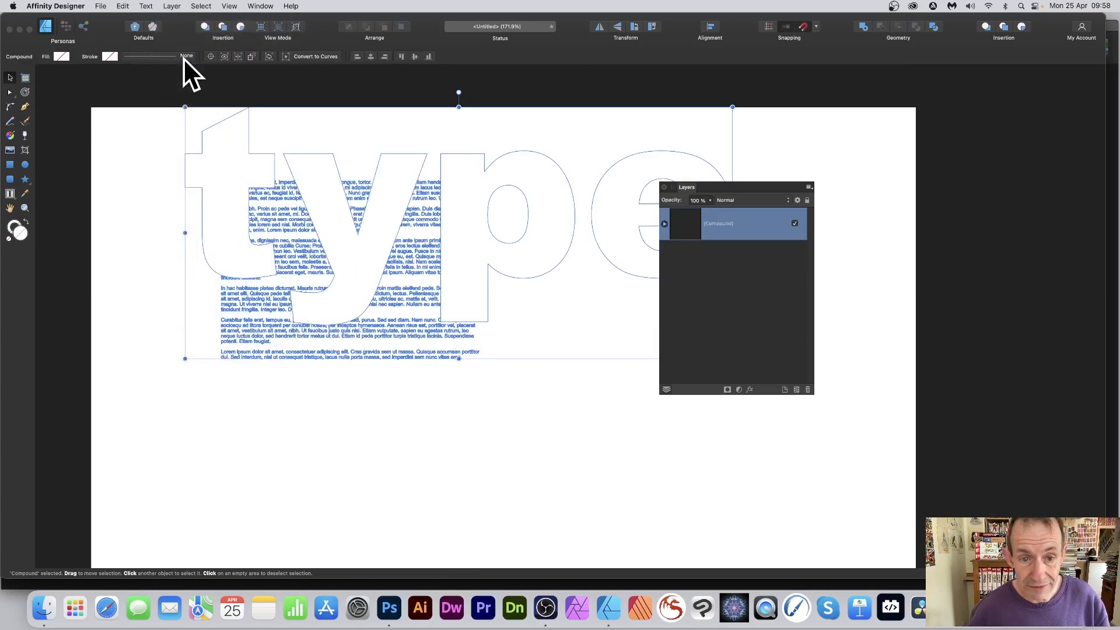
Expand the compound to show its nested text layers and give the compound a dark purple fill
left_click(664, 224)
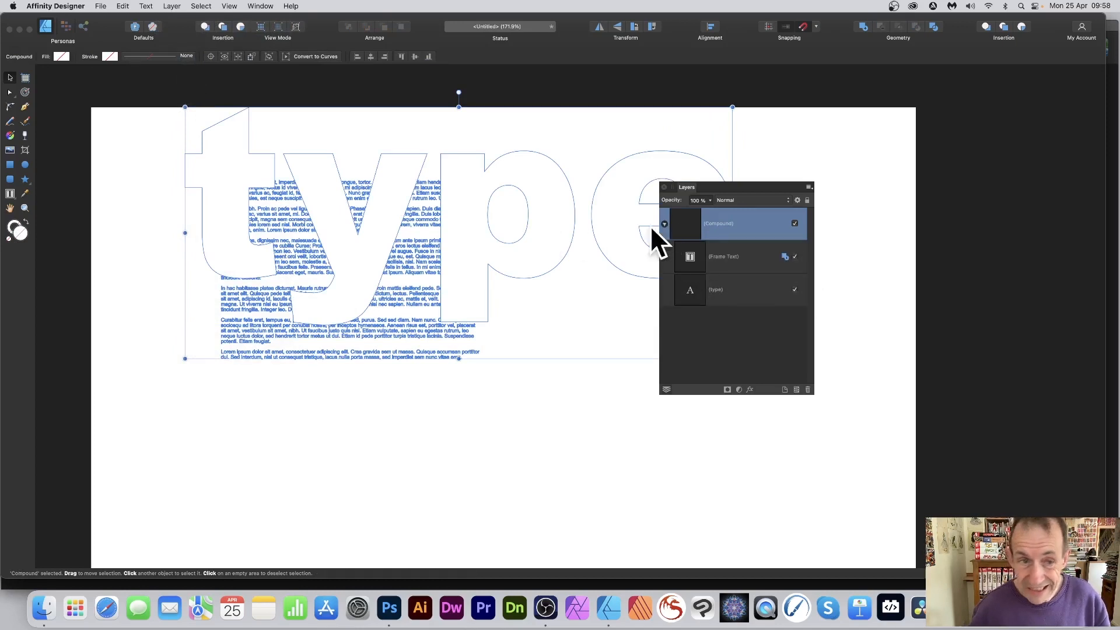
left_click(62, 56)
left_click_drag(82, 146, 80, 153)
left_click(269, 192)
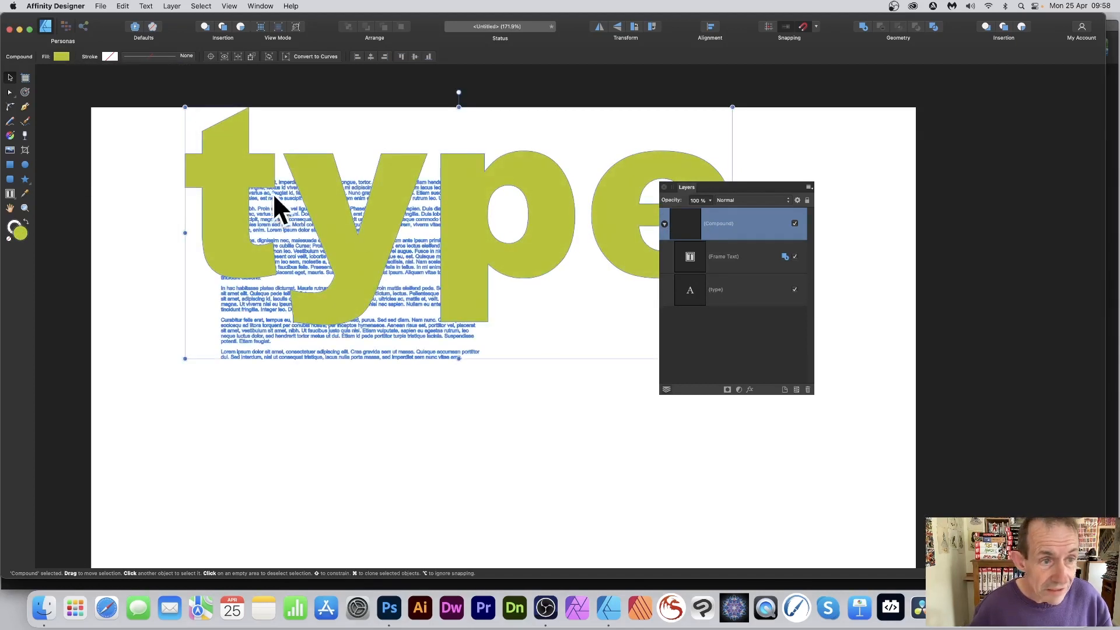
left_click(61, 56)
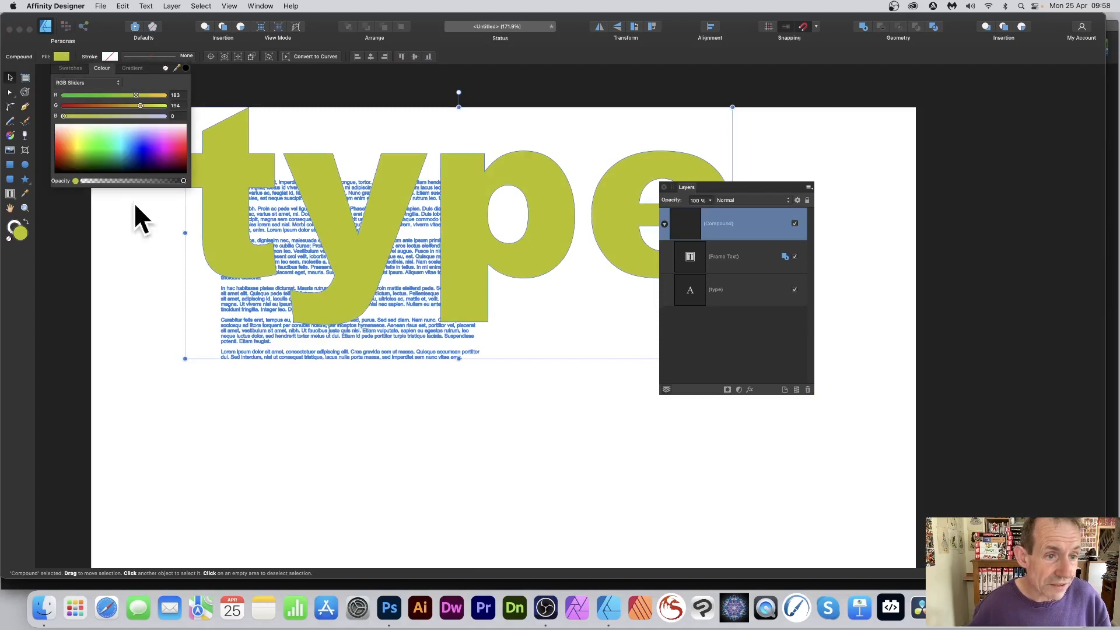
left_click(158, 166)
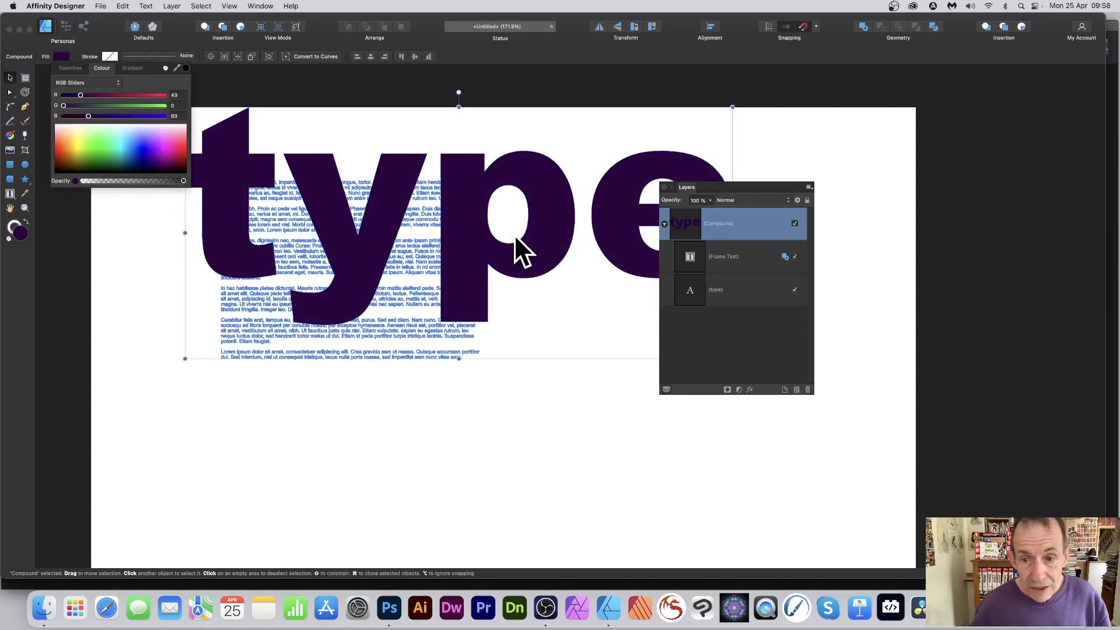
Set the nested frame text to Subtract, then rotate its frame clockwise and resize it across the y and p
left_click(691, 256)
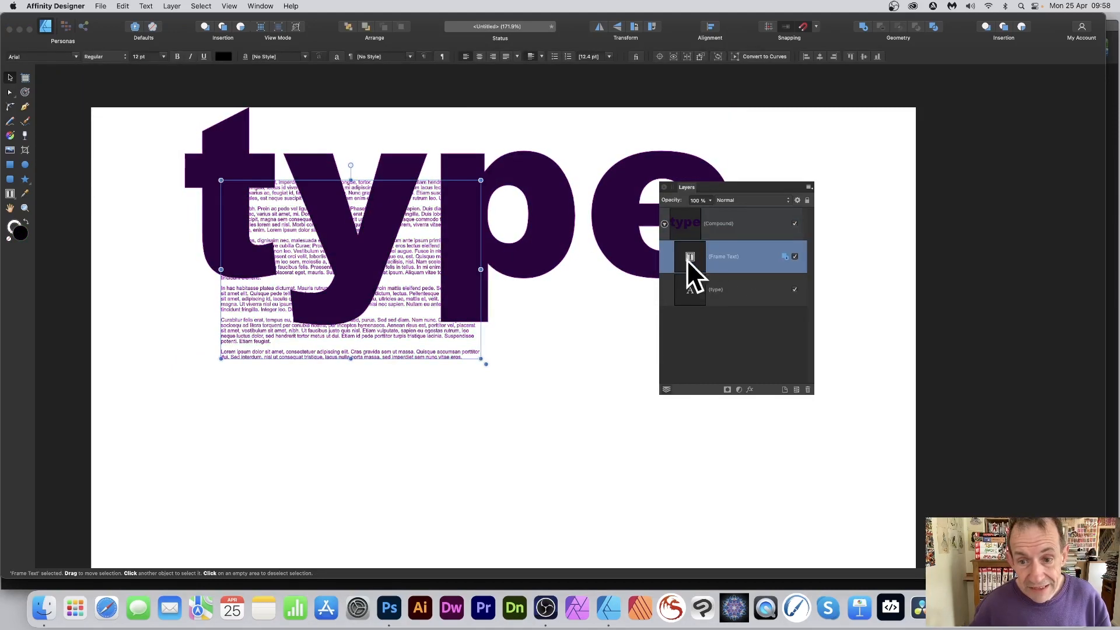
left_click(785, 258)
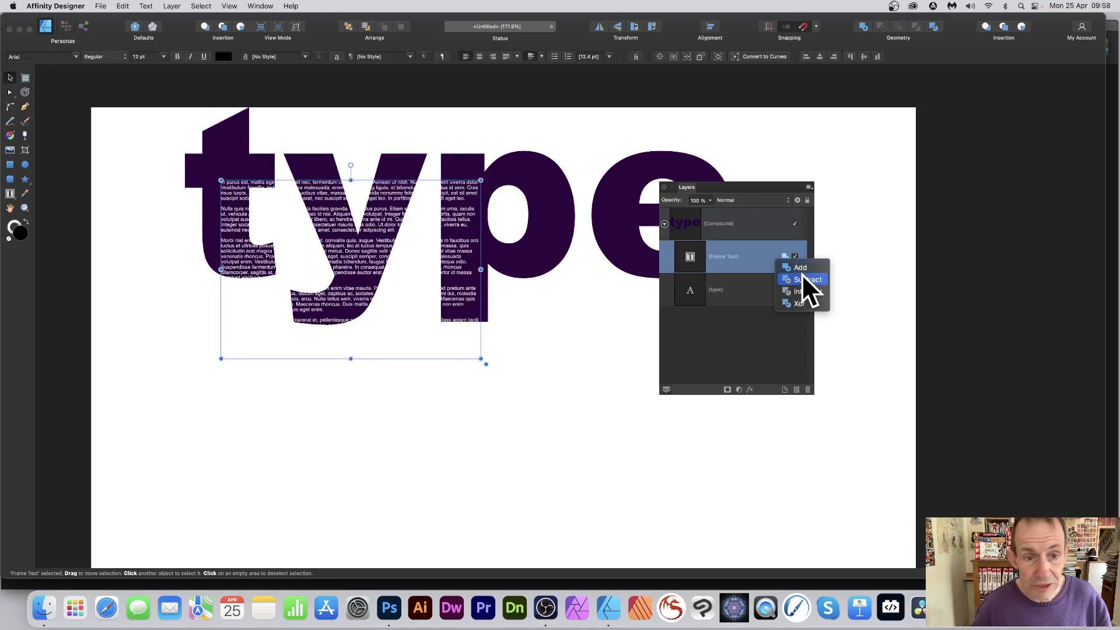
left_click(801, 278)
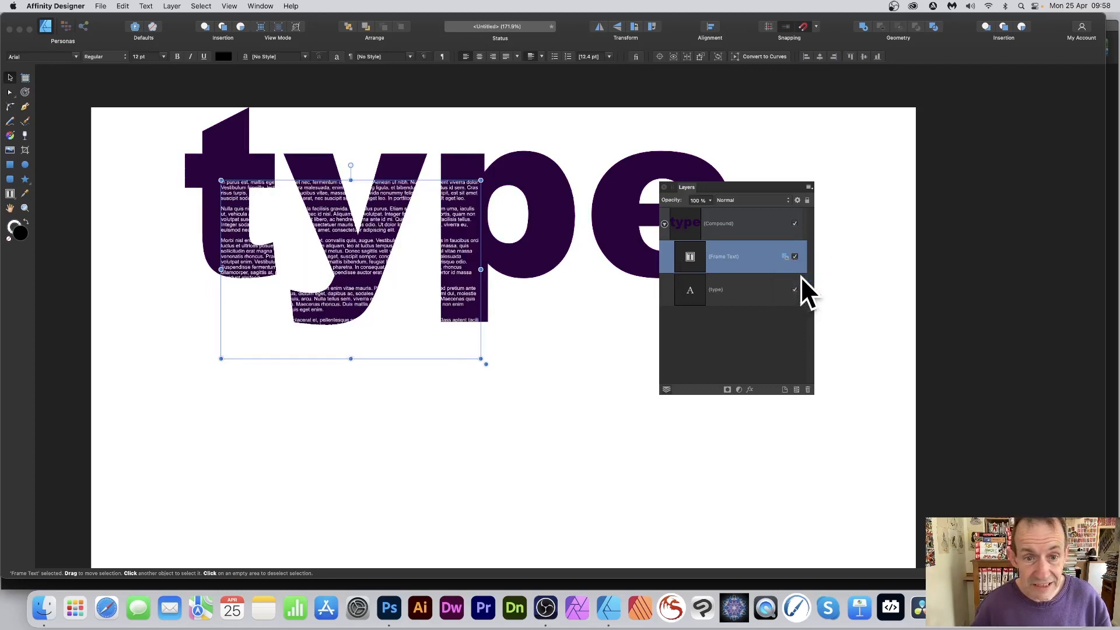
left_click_drag(481, 181, 574, 222)
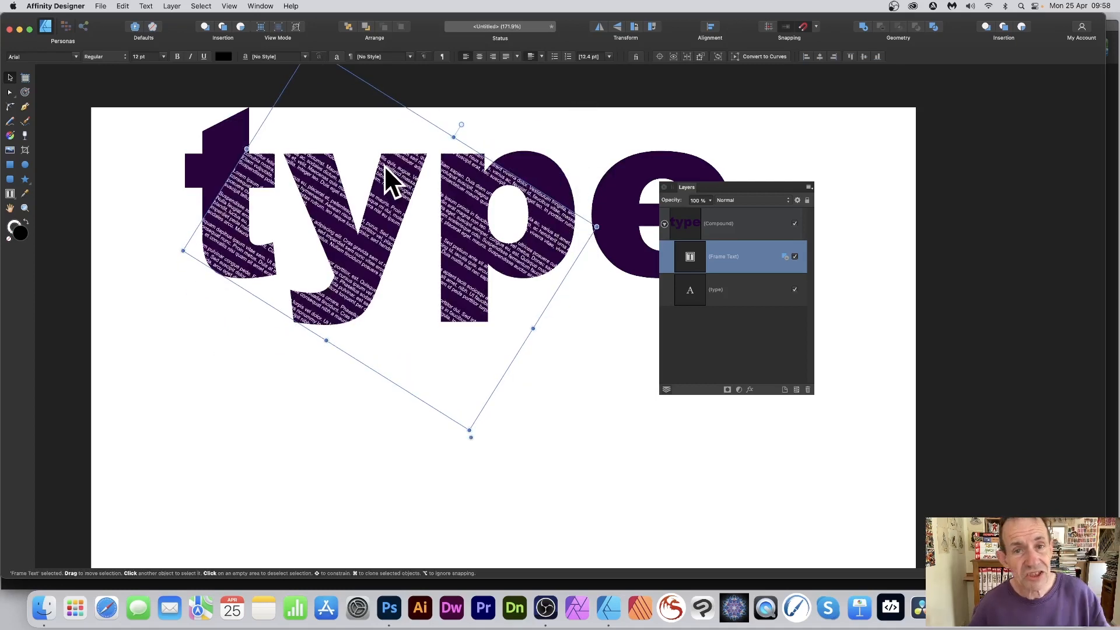
left_click_drag(469, 431, 465, 355)
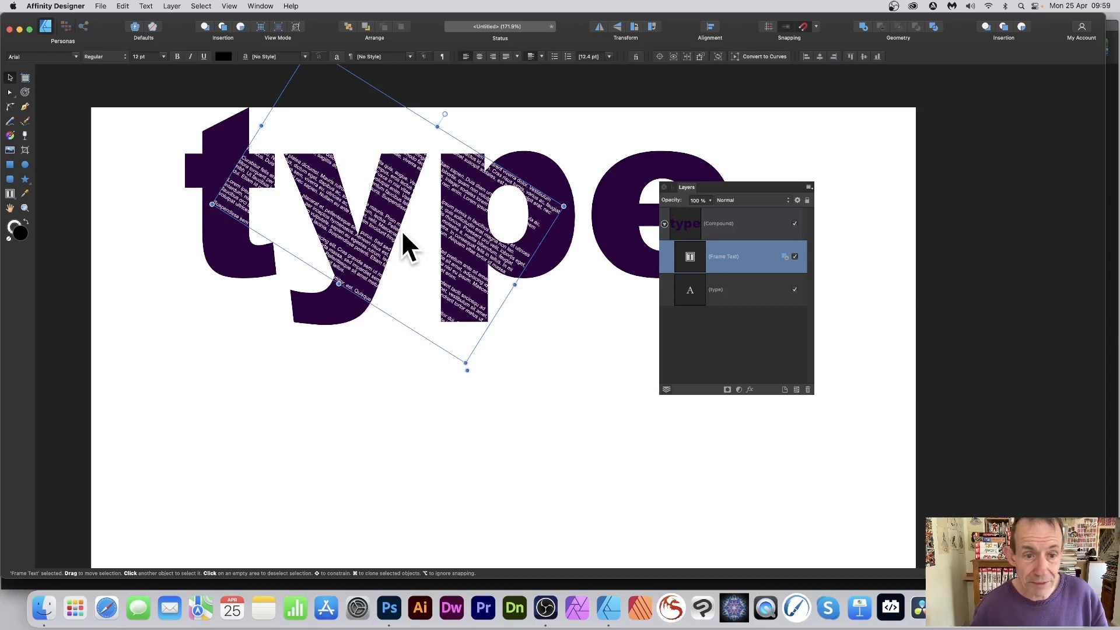
Replace all the filler text in the nested frame with random characters
left_click(10, 194)
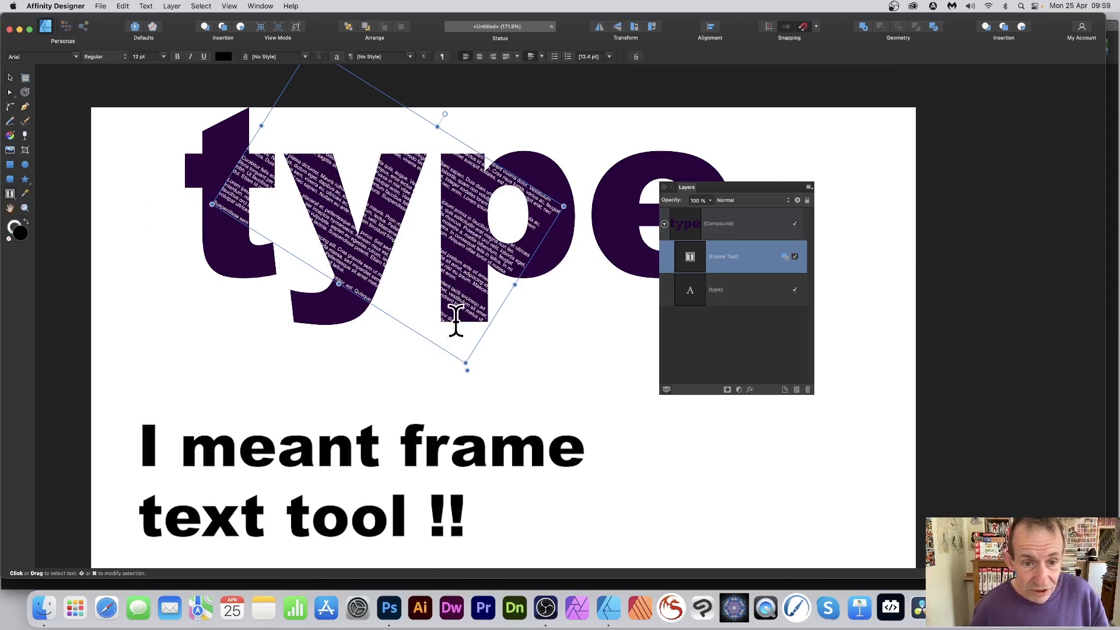
key("super+a")
key("BackSpace")
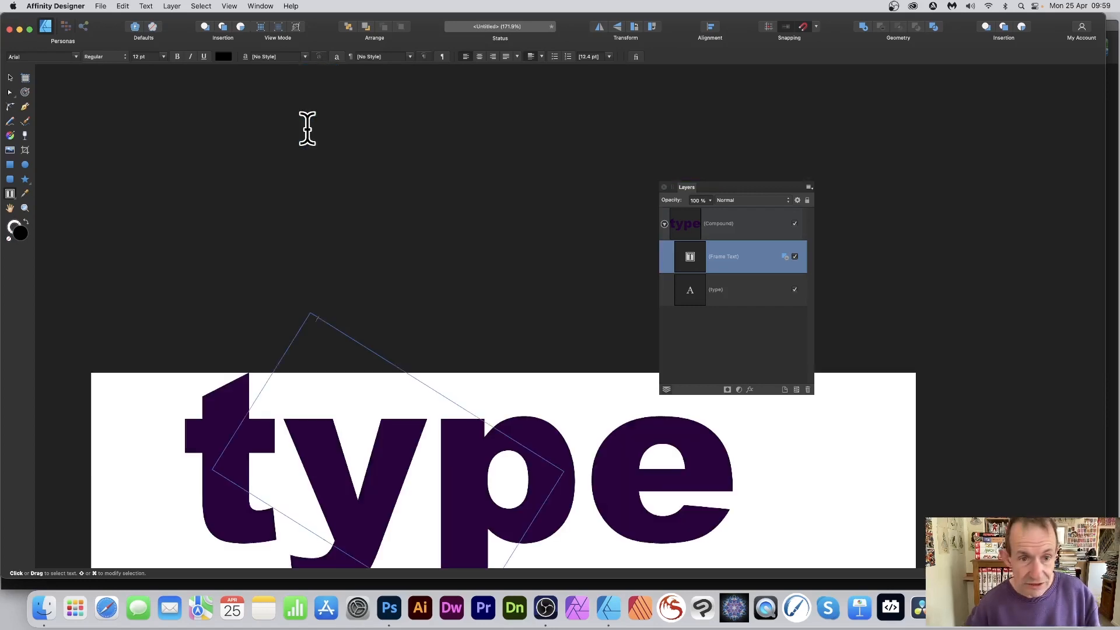
scroll(372, 213, "down", 8)
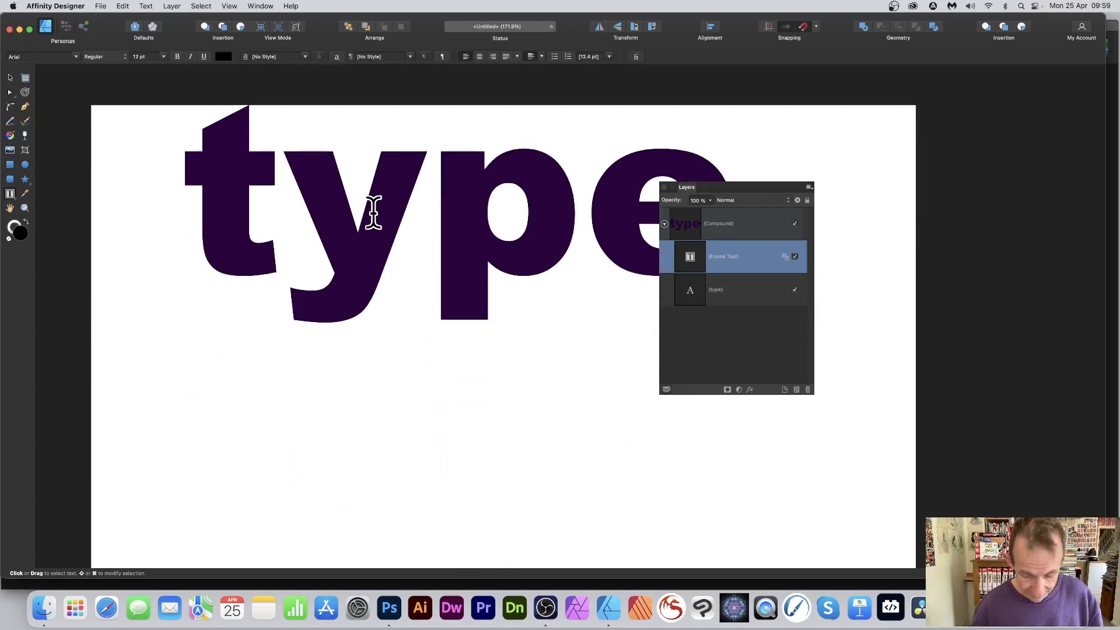
type("type")
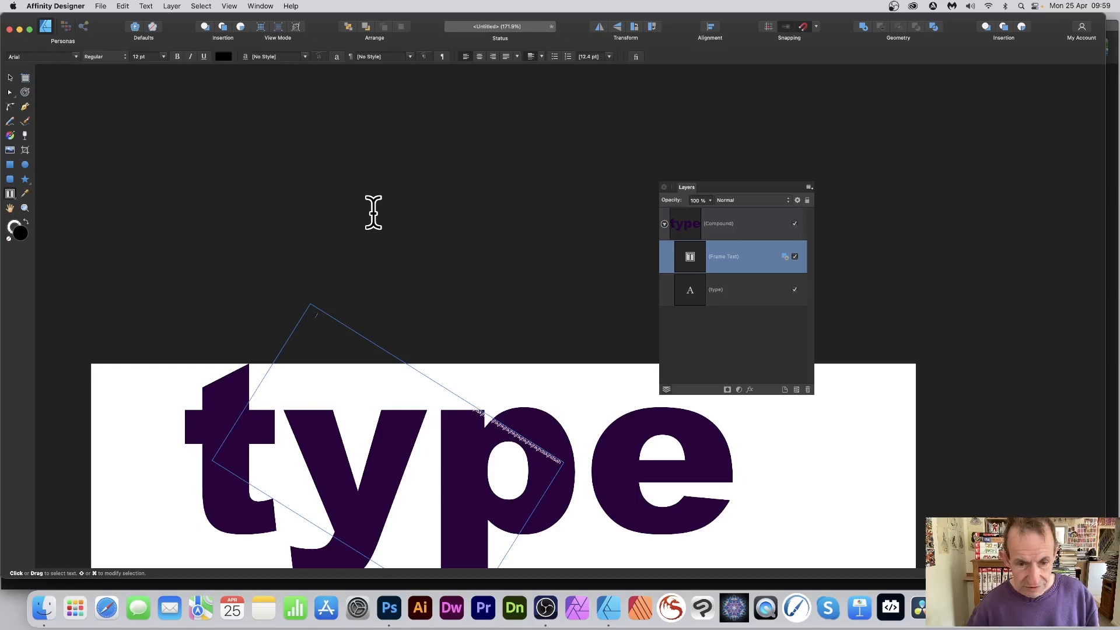
type("jhkjhkjhk")
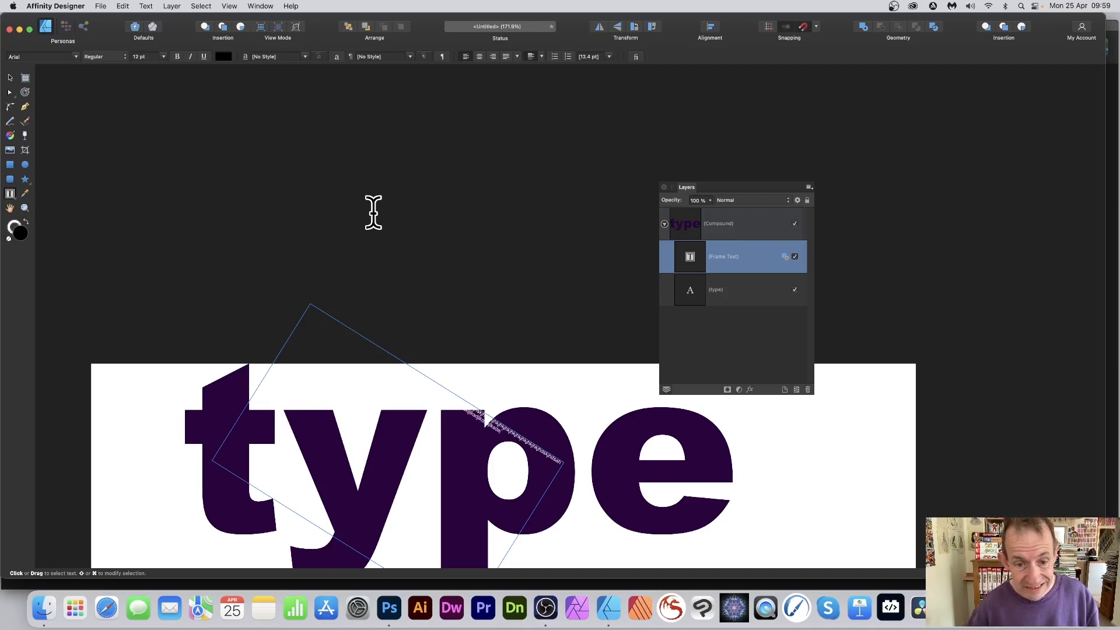
Set the size of all the nested frame's text to 36 pt
left_click_drag(525, 445, 311, 306)
left_click(164, 57)
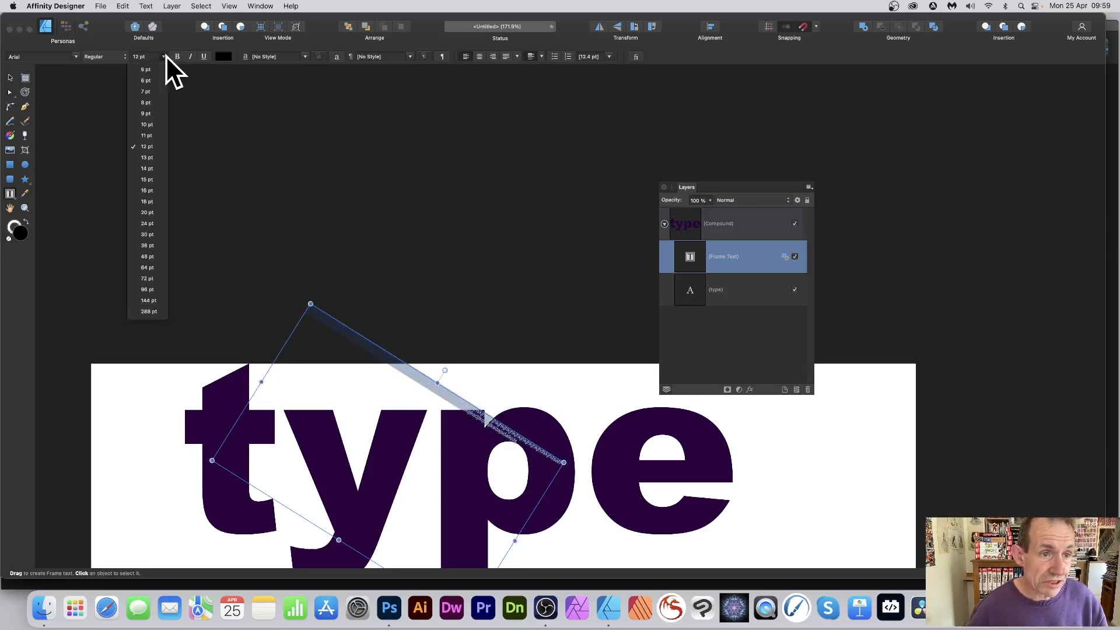
left_click(159, 246)
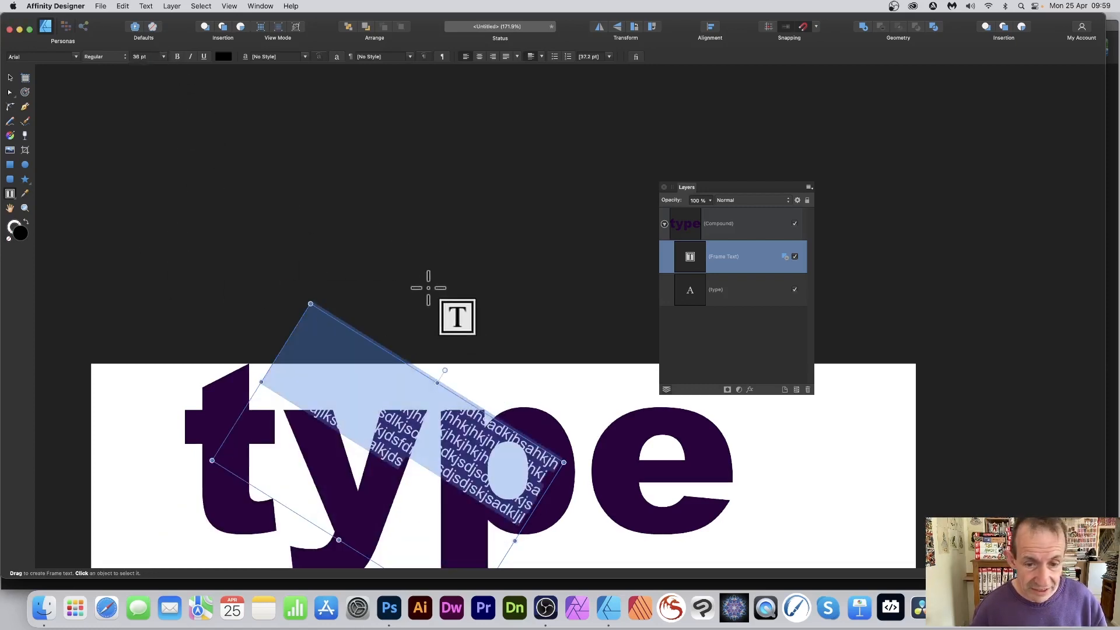
Append more random characters to the end of the nested frame's text
scroll(428, 288, "down", 5)
left_click(415, 307)
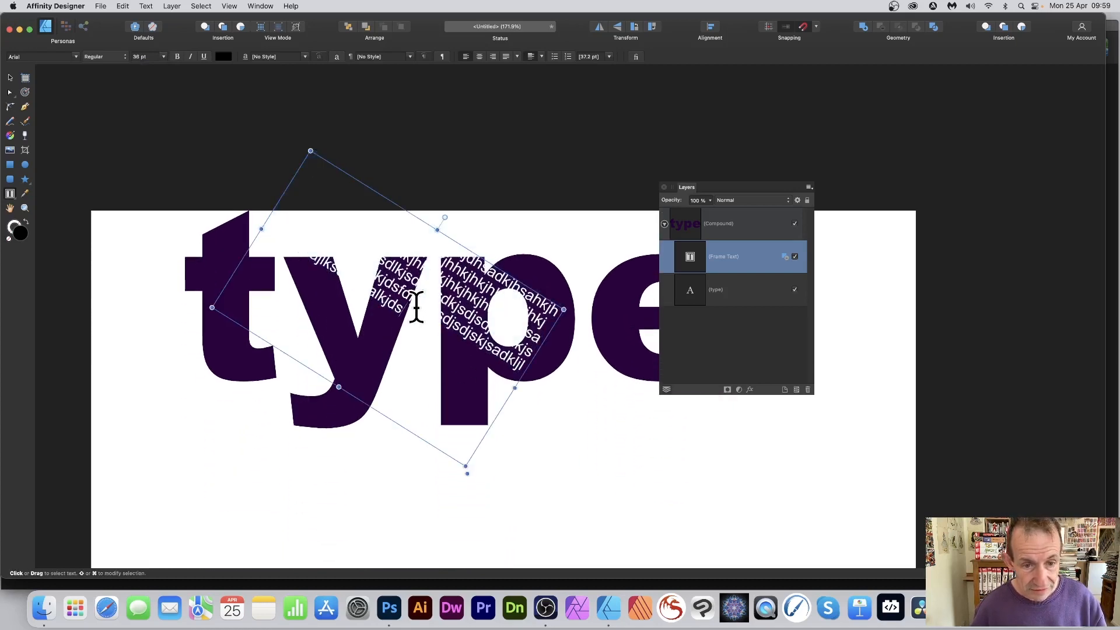
type("xlkjxclkjxclkjcxklxcjklxcjkxjklxcj")
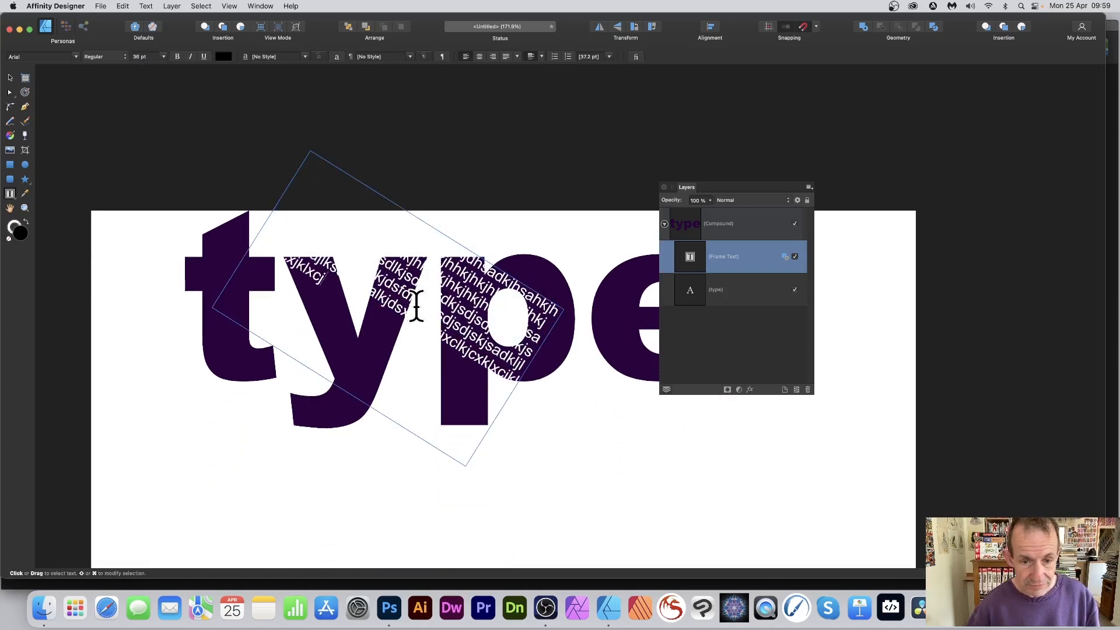
Keep filling the nested frame with random characters until its lines cut across the t, y and p
type("cjcxkljxjclkjxjklckxjllkzjxjhkljzkl")
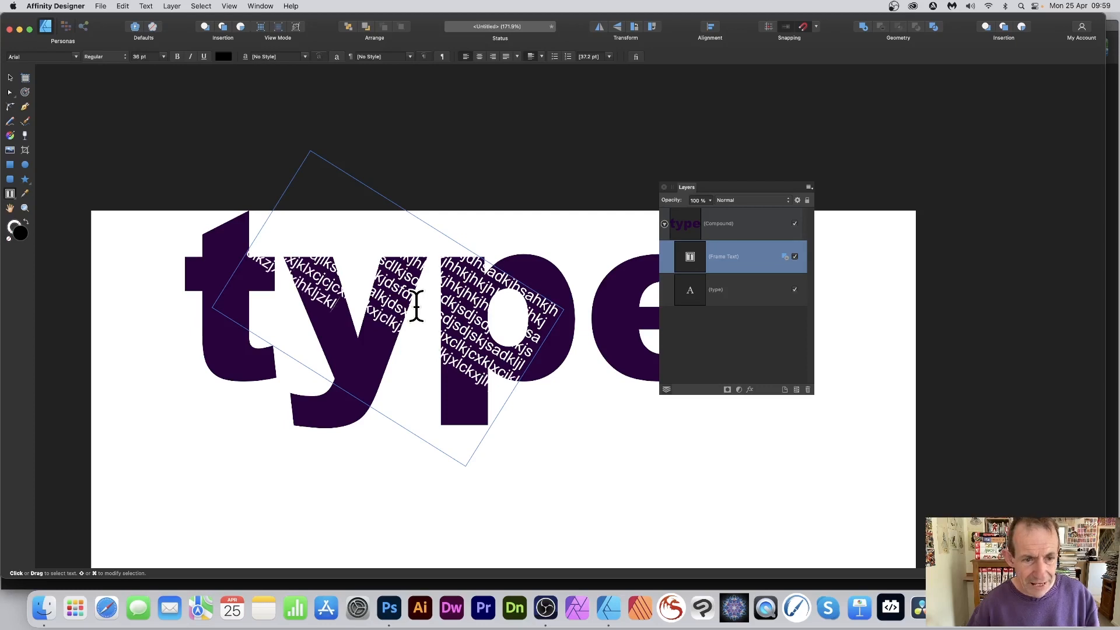
type("jlkyxjlkxzjlkjchjkjchchc")
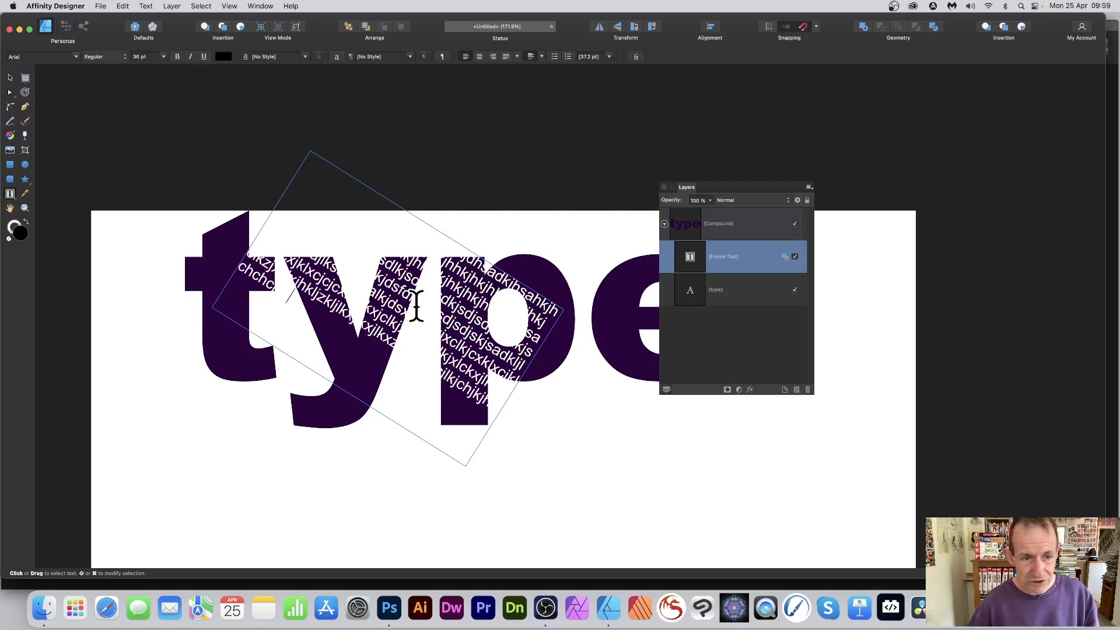
type("hxcjkhxckjxch")
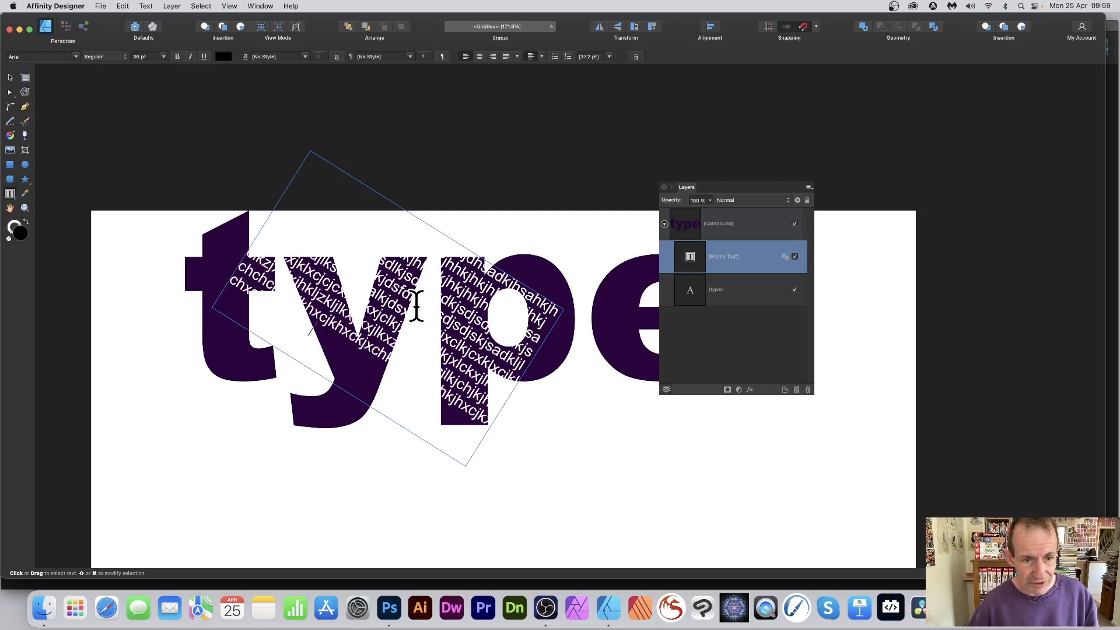
type("nkjhxcjkchxhckjhxcjhxc")
left_click(11, 76)
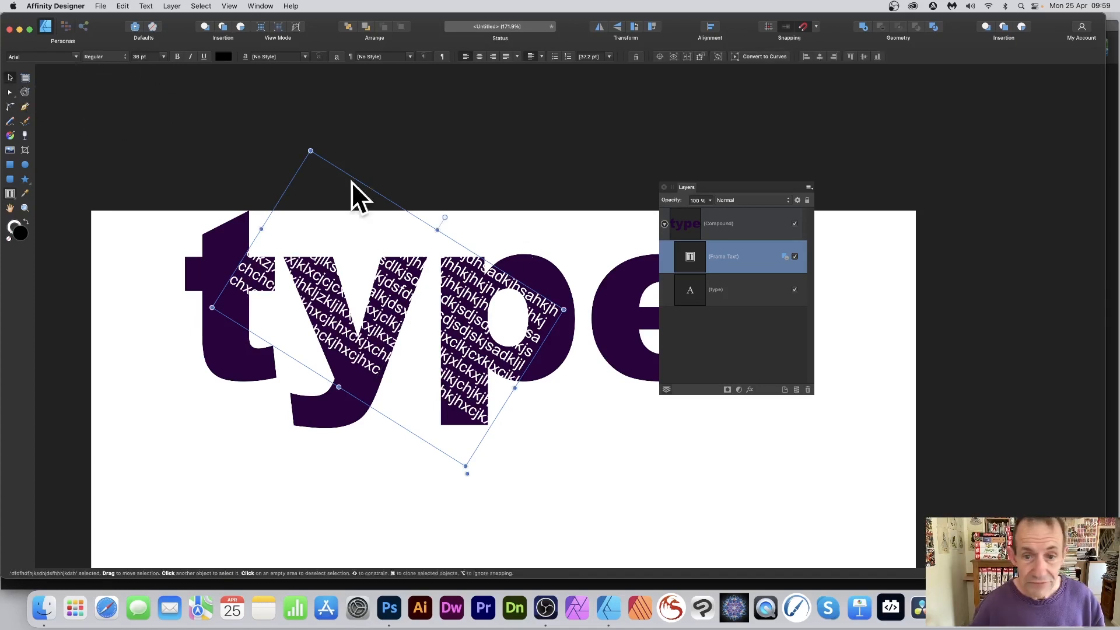
Enlarge the nested text frame over the t and y, then place a duplicate of it over the p and e
scroll(520, 236, "down", 5)
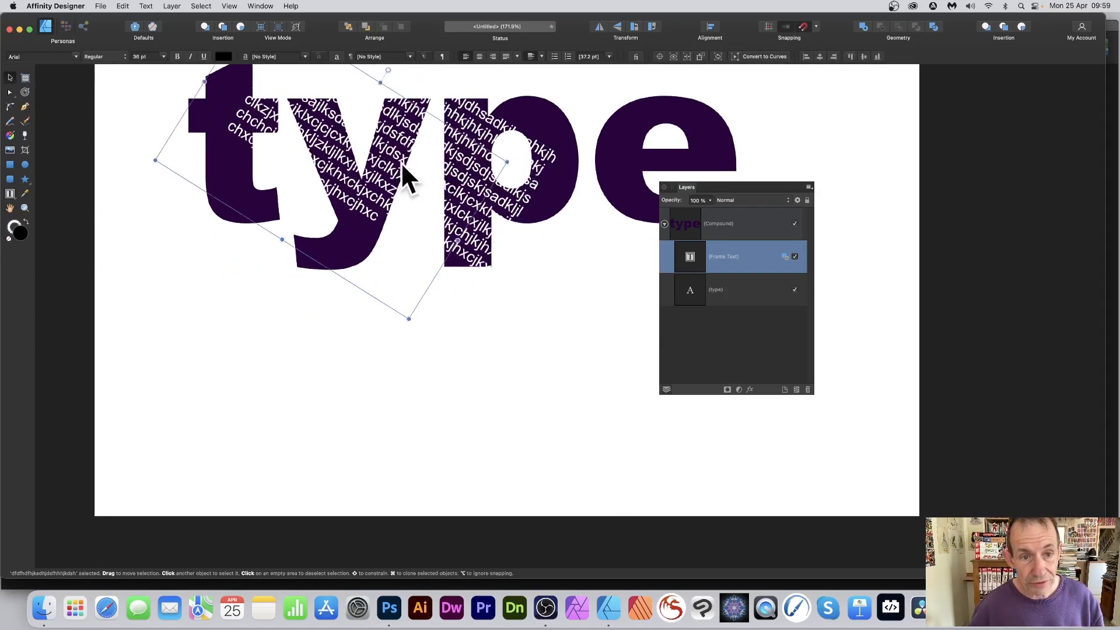
left_click_drag(409, 319, 396, 348)
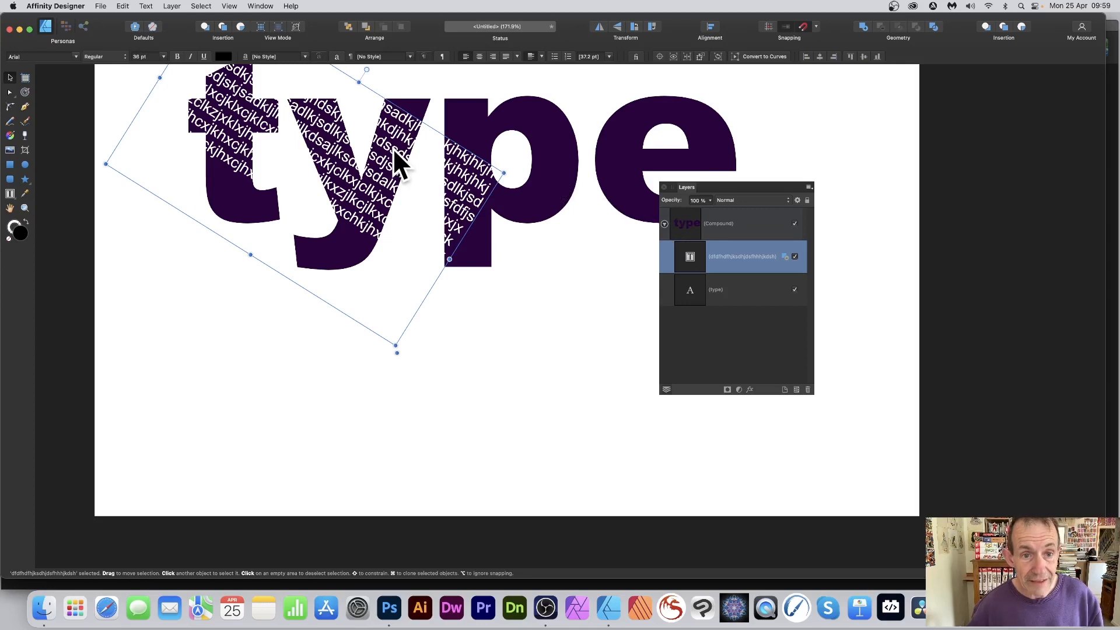
mouse_move(395, 160)
left_mouse_down()
mouse_move(500, 165)
mouse_move(498, 154)
left_mouse_up()
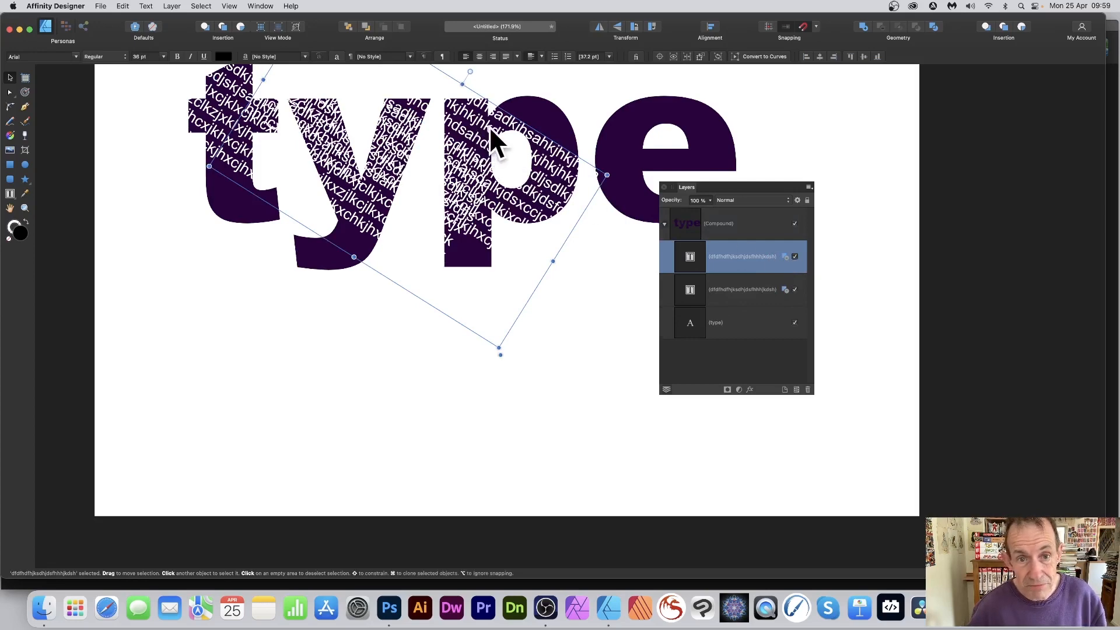
left_click_drag(489, 126, 649, 115)
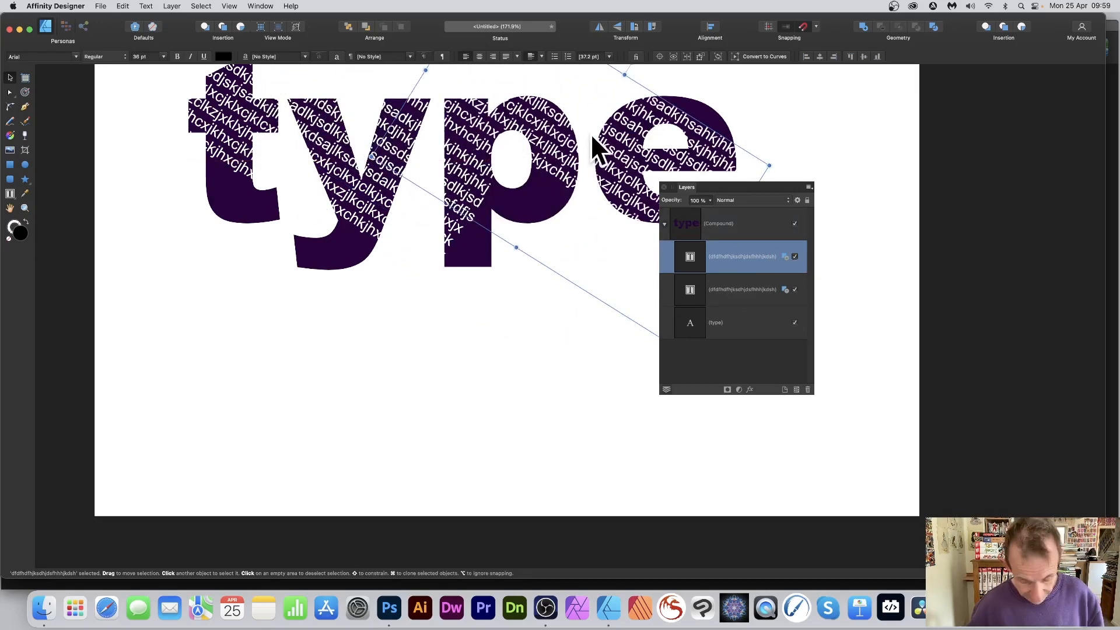
Set the duplicate frame text to Xor and move it down over the y and p, partly outside the letters
left_click(785, 257)
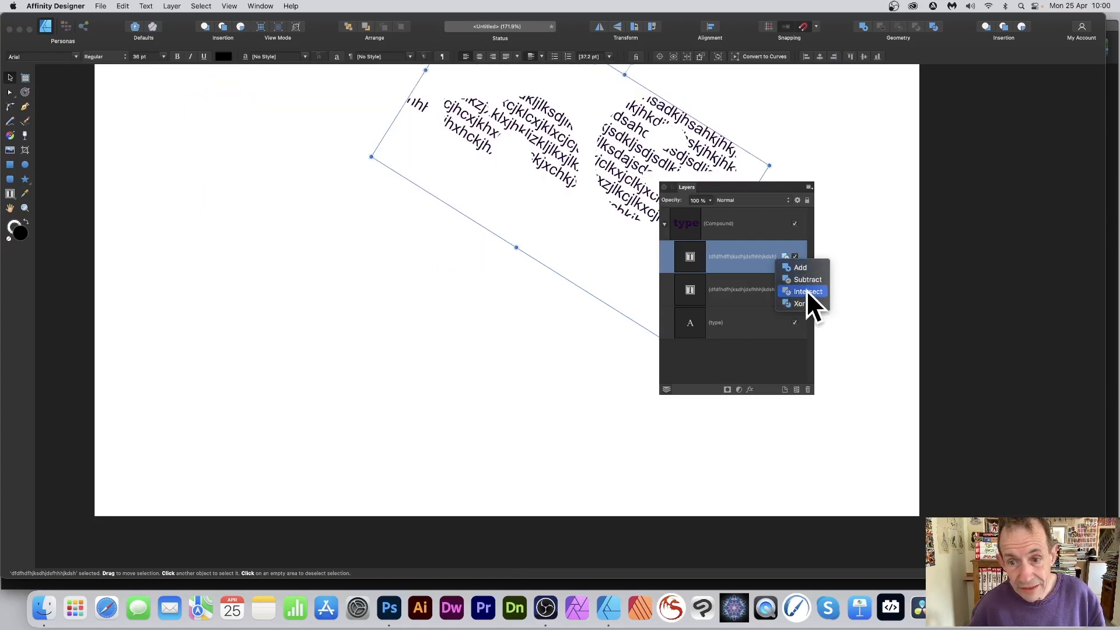
left_click(805, 302)
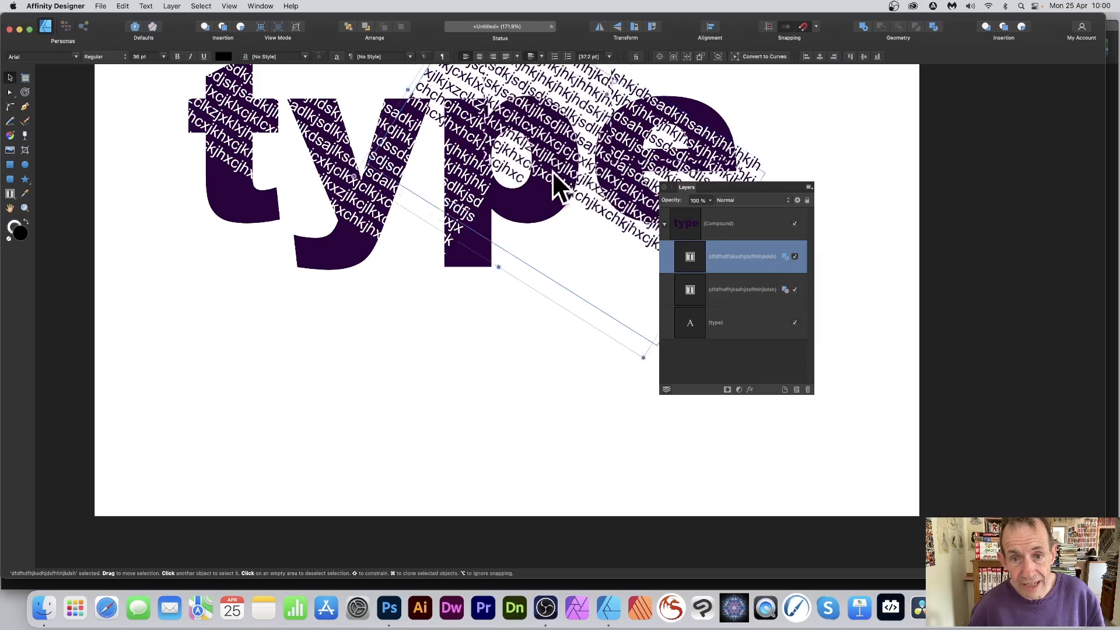
left_click_drag(557, 186, 539, 239)
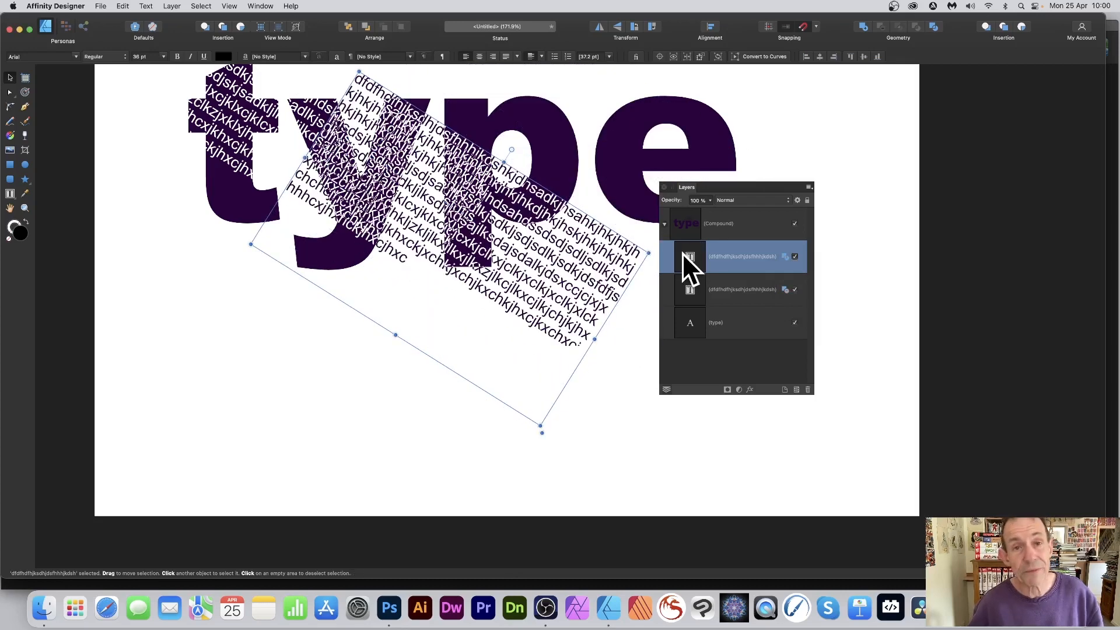
Rotate the Xor frame counterclockwise so its lines slope upward, move it over the t, and scale it with its text across the whole word
mouse_move(649, 252)
left_mouse_down()
mouse_move(773, 217)
mouse_move(633, 252)
left_mouse_up()
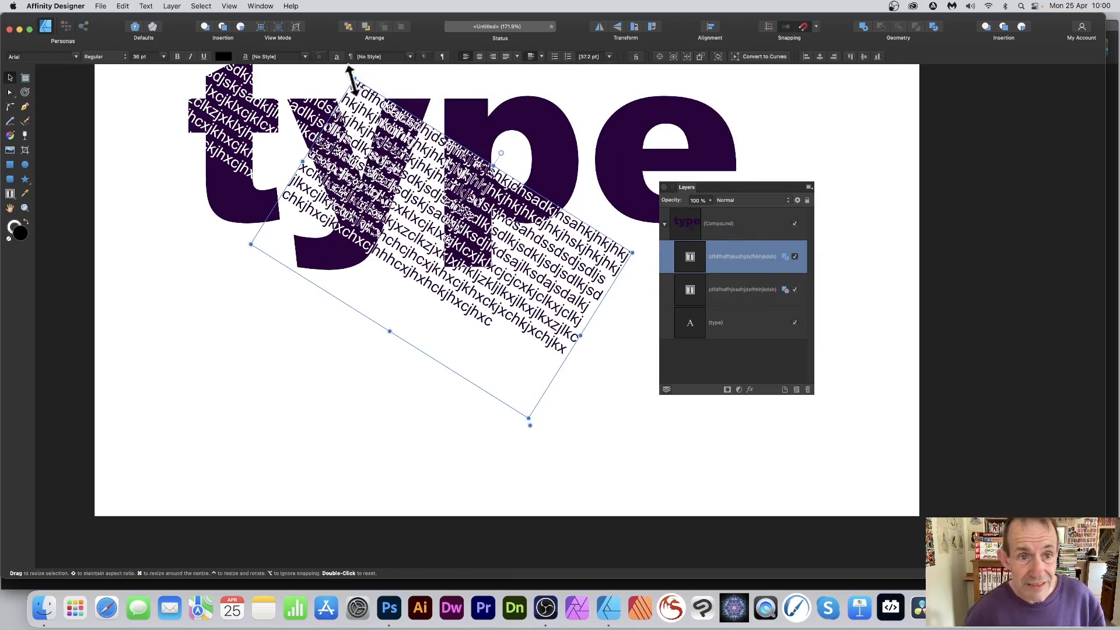
left_click_drag(355, 75, 233, 181)
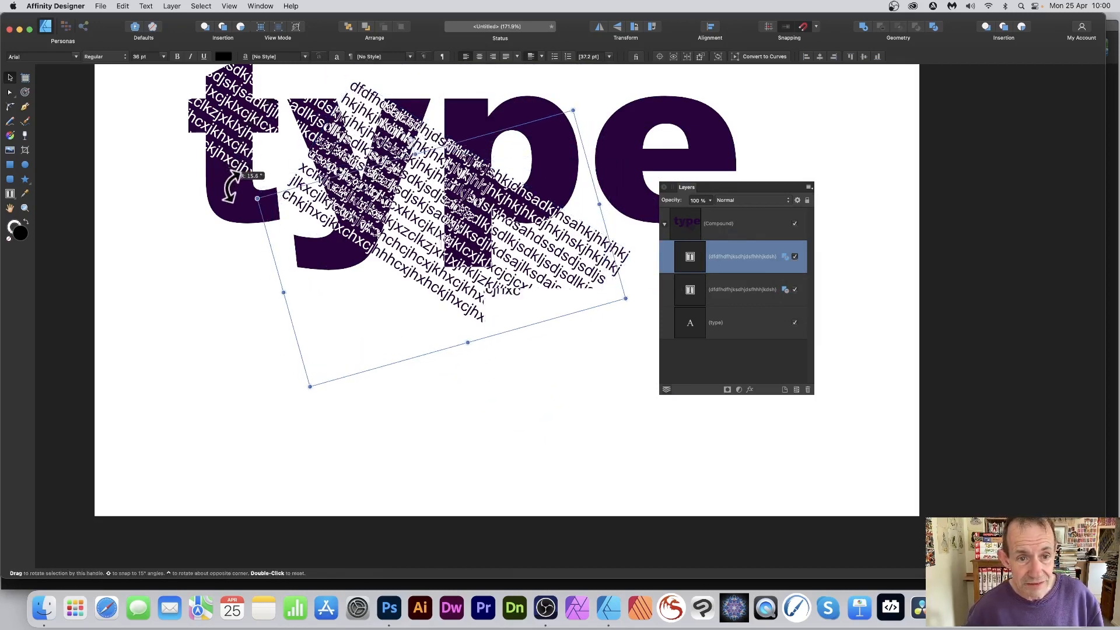
left_click_drag(448, 240, 365, 194)
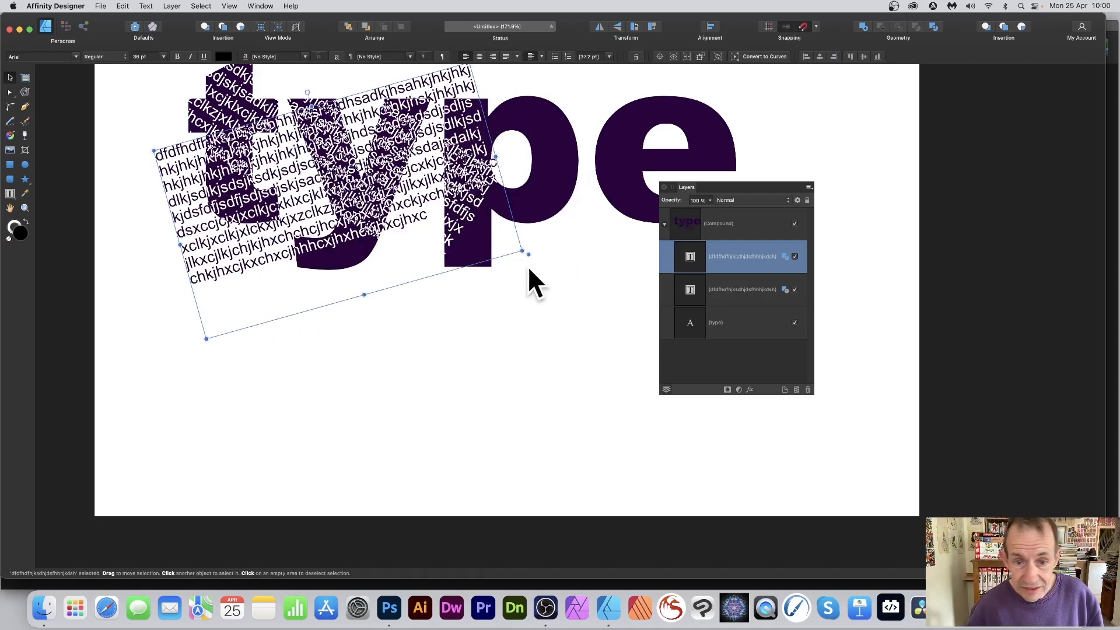
left_click_drag(523, 251, 758, 320)
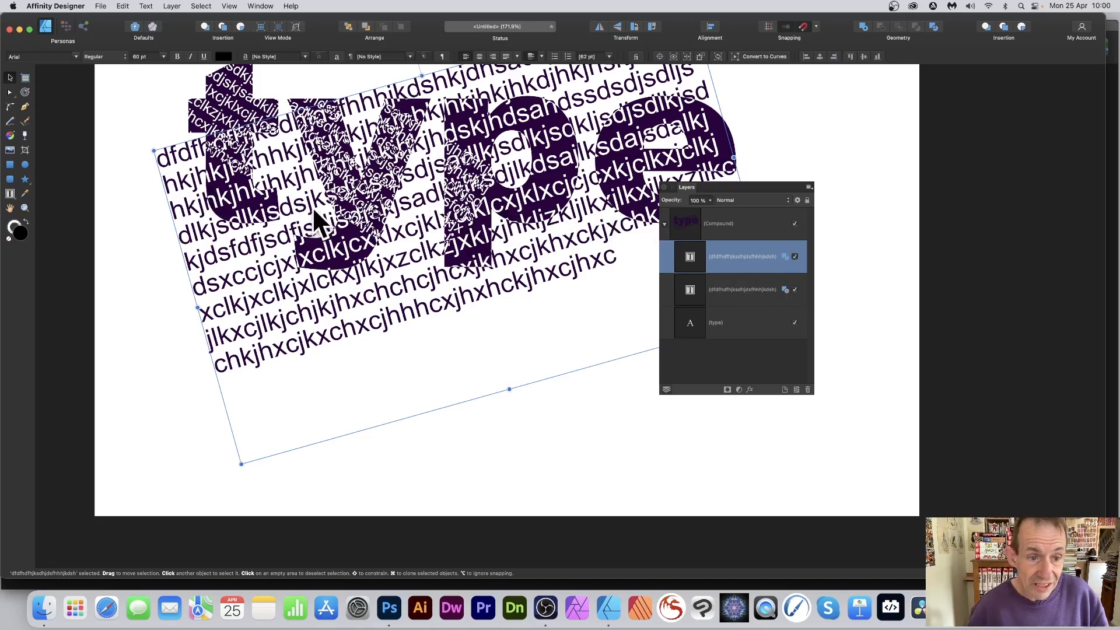
Replace the lower lines of the Xor frame's text with a shorter run of random characters
left_click(13, 191)
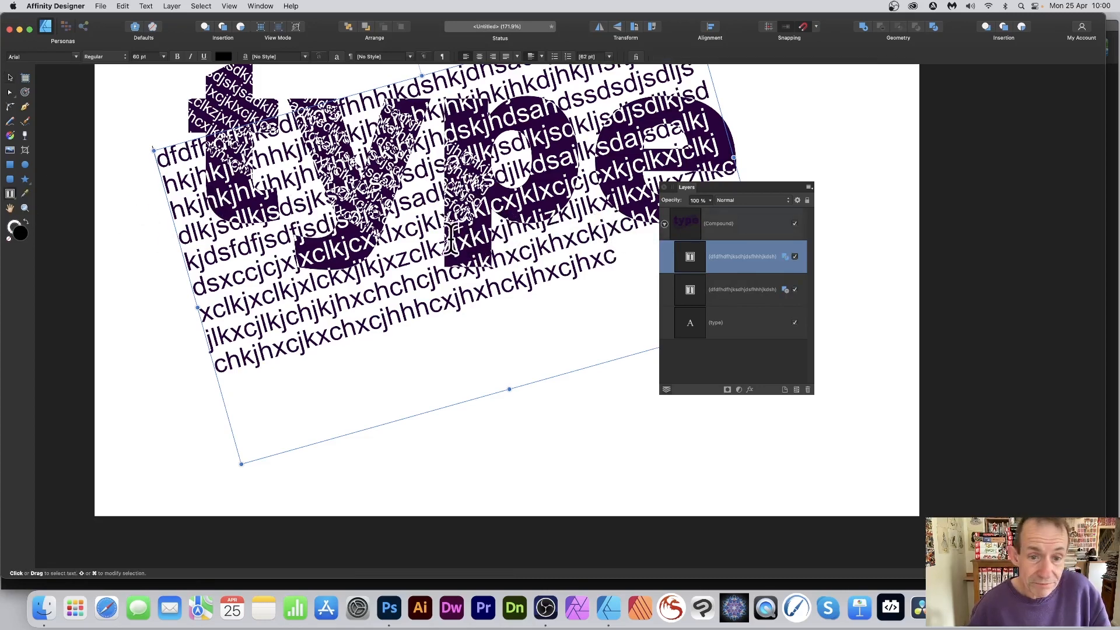
left_click_drag(617, 257, 323, 204)
key("BackSpace")
type("dhjsdkjhsddsdjhsdjkshdsdjkhjsdhjsdjhh")
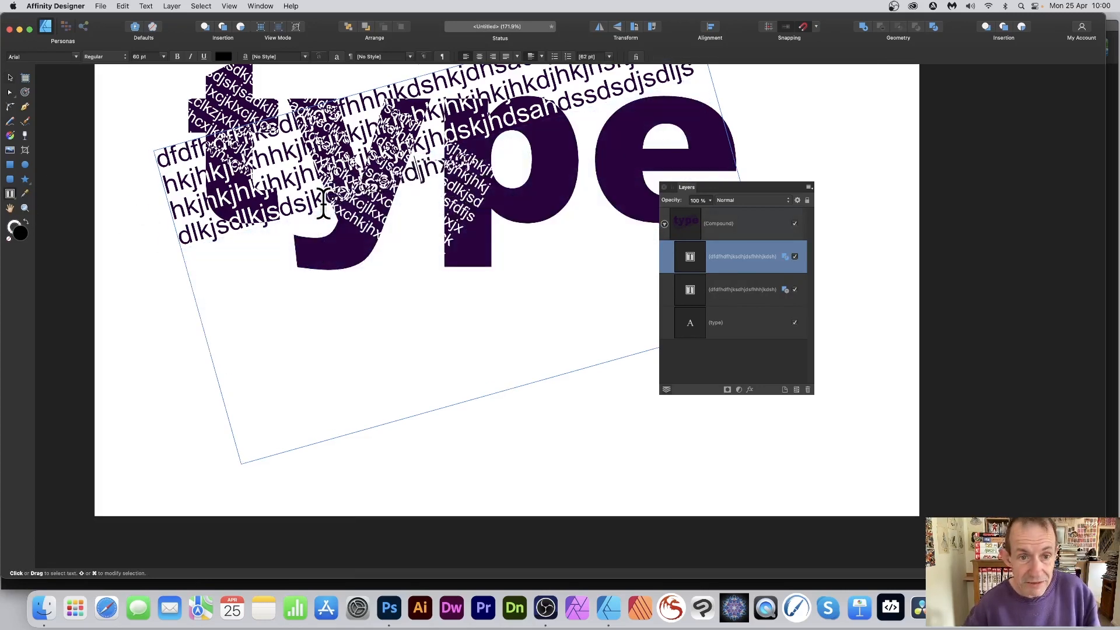
type("sdjhsdhjghsdjngjhx")
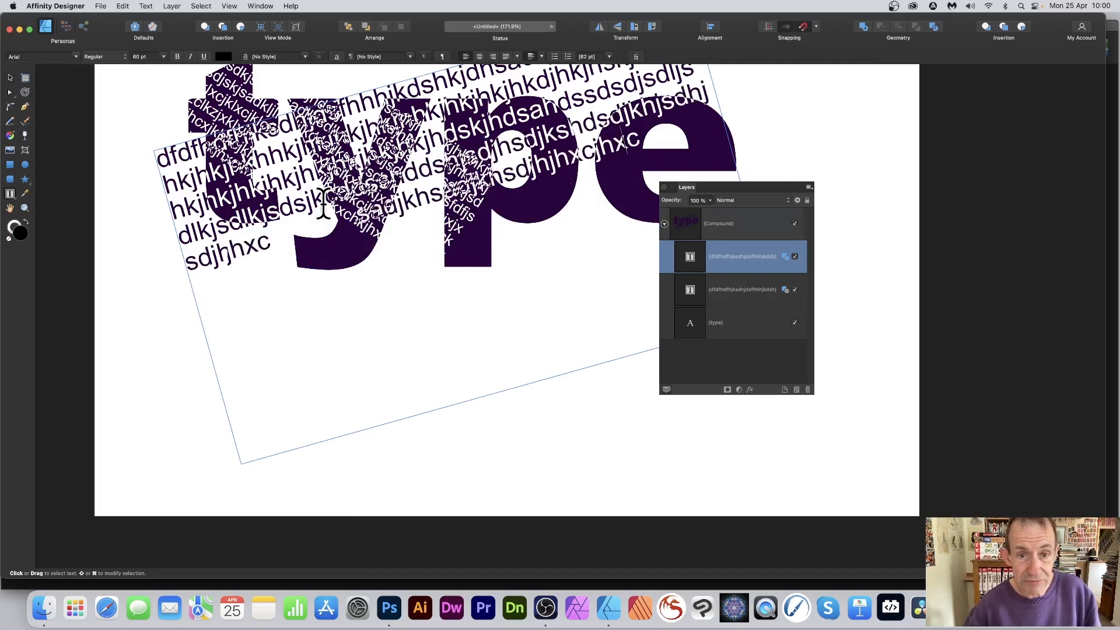
type("dshdshsdhjkj")
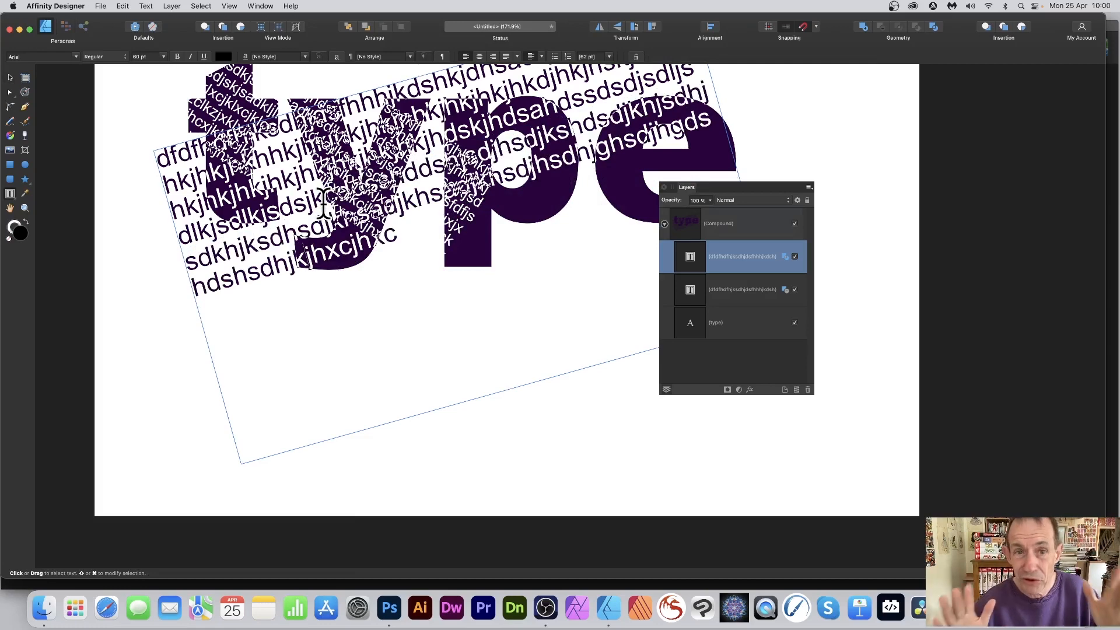
key("Escape")
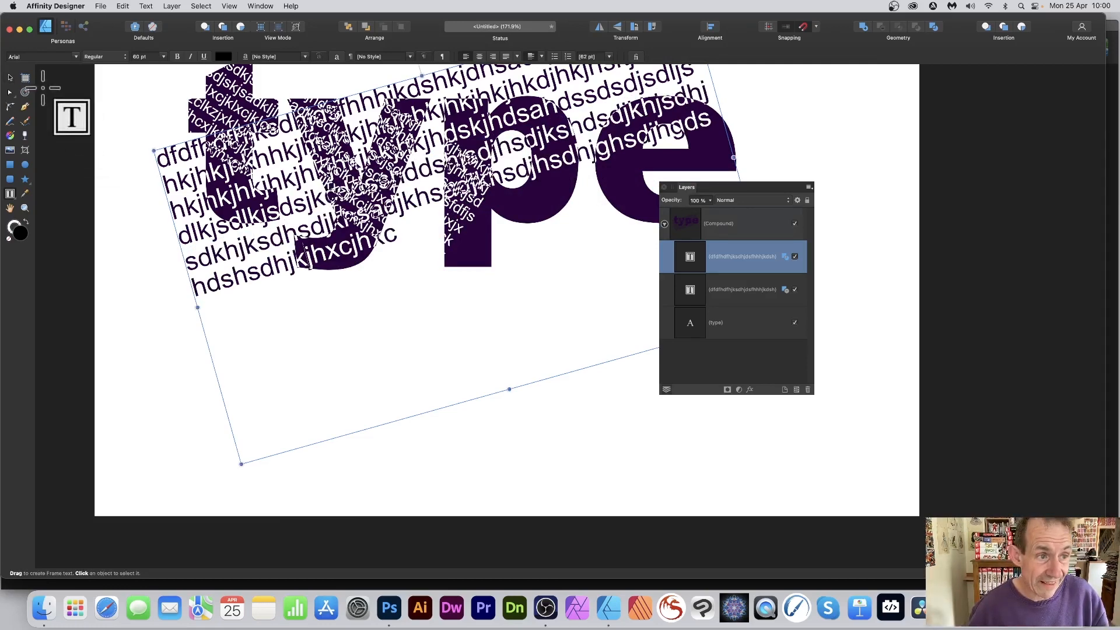
left_click(10, 77)
Duplicate the whole compound twice, offsetting the second copy down and to the left of the original
right_click(723, 222)
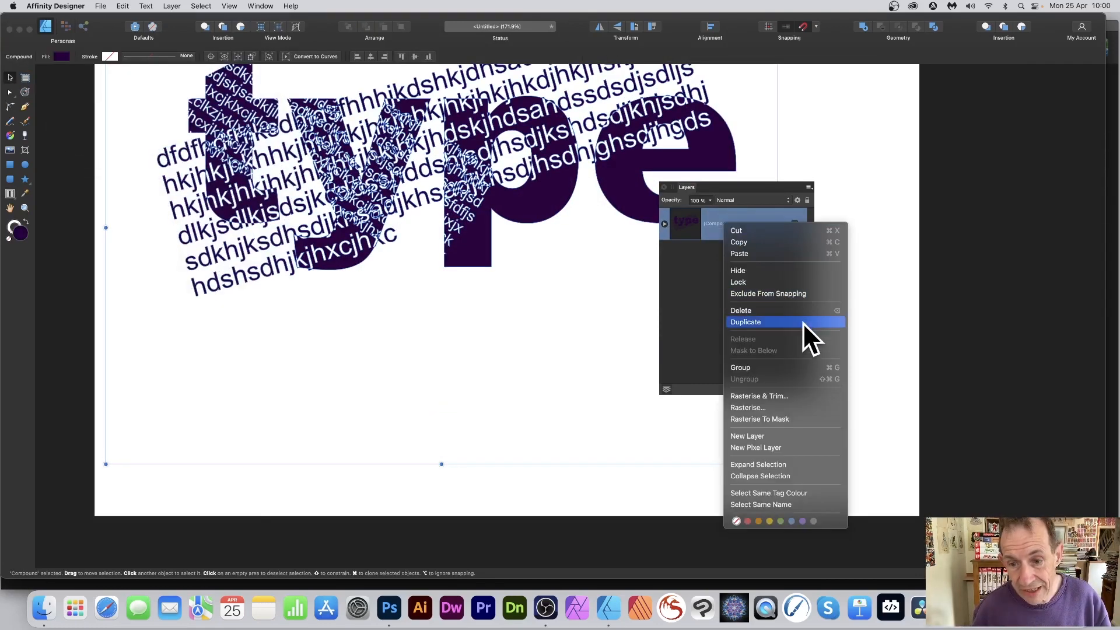
left_click(771, 323)
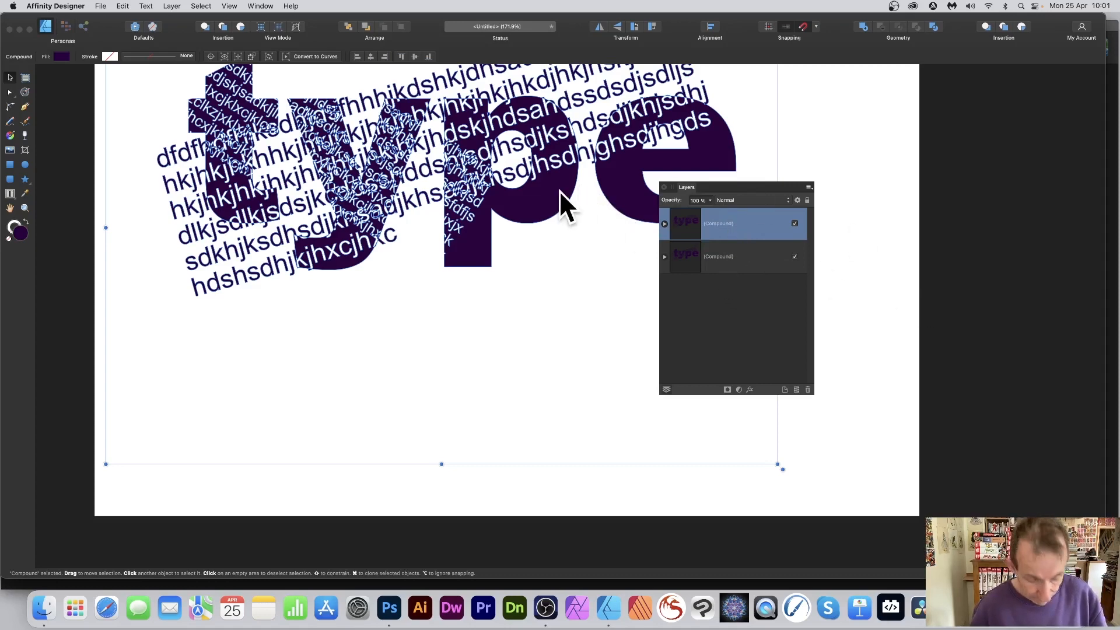
mouse_move(534, 137)
left_mouse_down()
mouse_move(494, 236)
mouse_move(595, 208)
mouse_move(548, 170)
left_mouse_up()
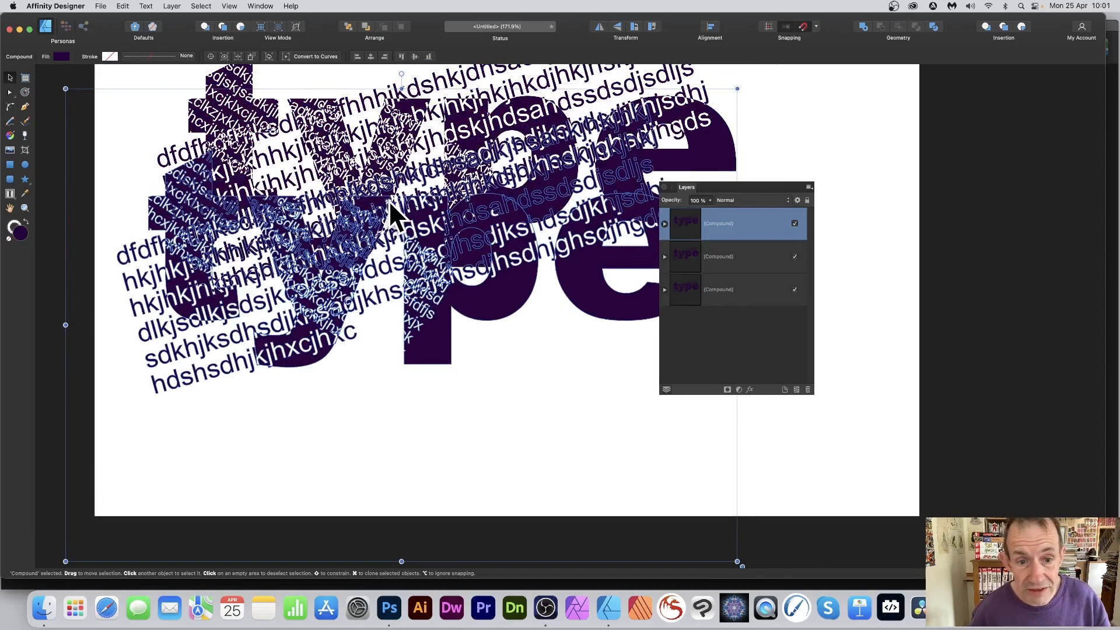
Change the word "type" inside the topmost compound to "text" with the Artistic Text Tool
left_click(663, 224)
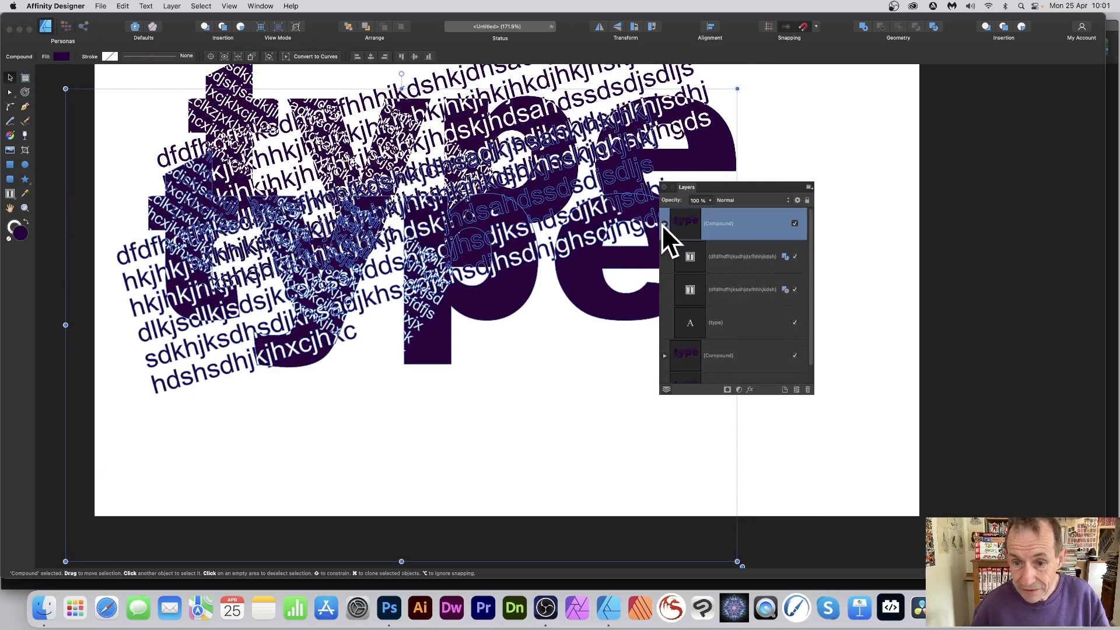
left_click(733, 325)
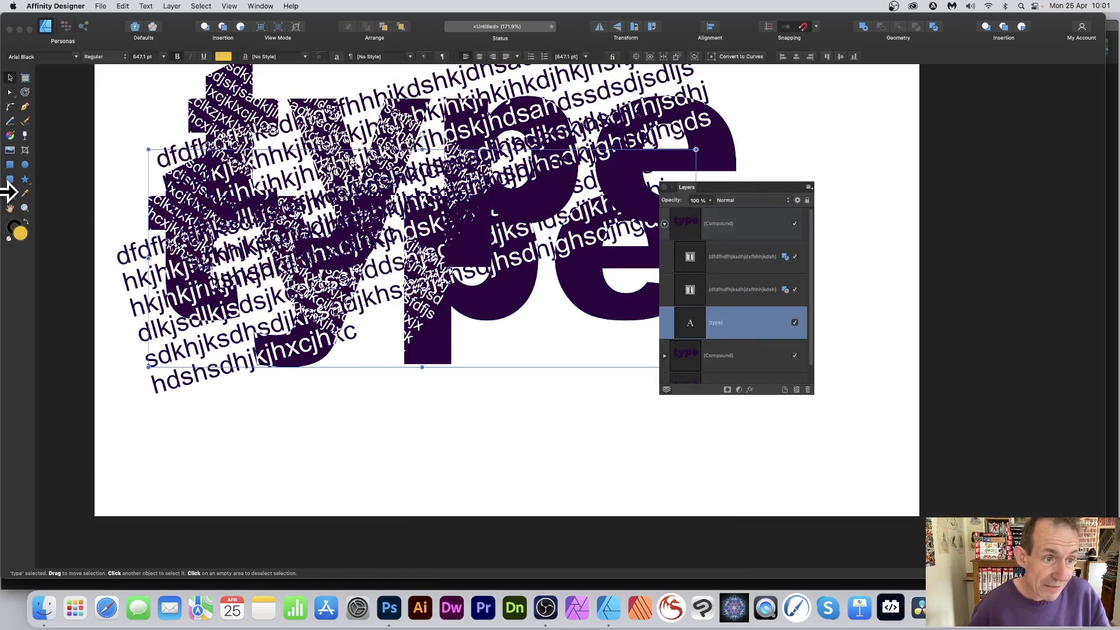
left_click(9, 194)
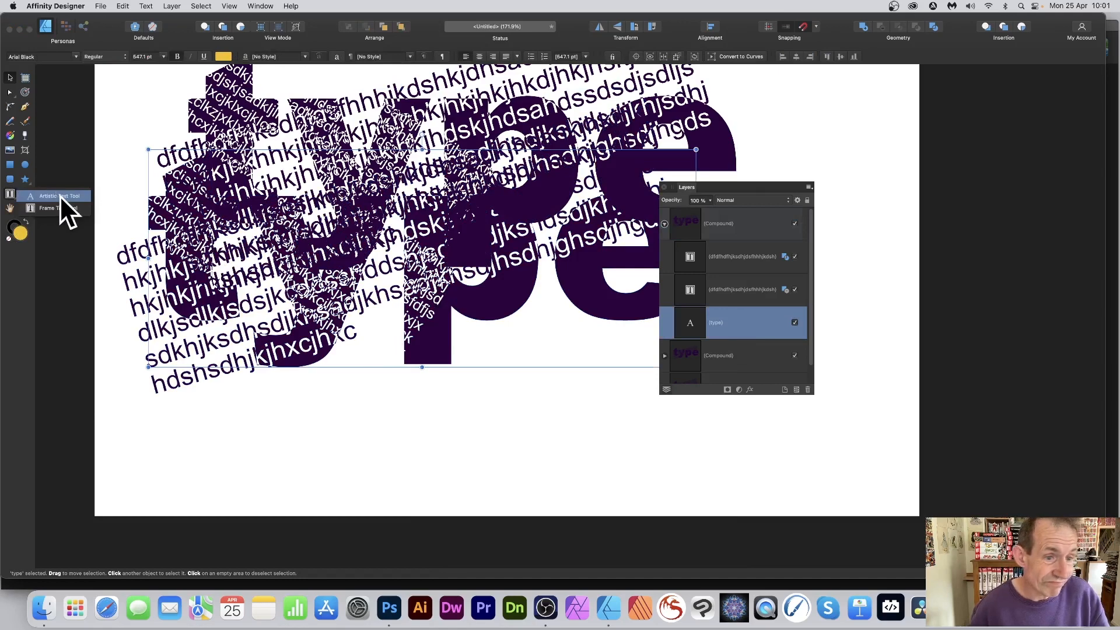
left_click(60, 194)
left_click_drag(146, 245, 676, 278)
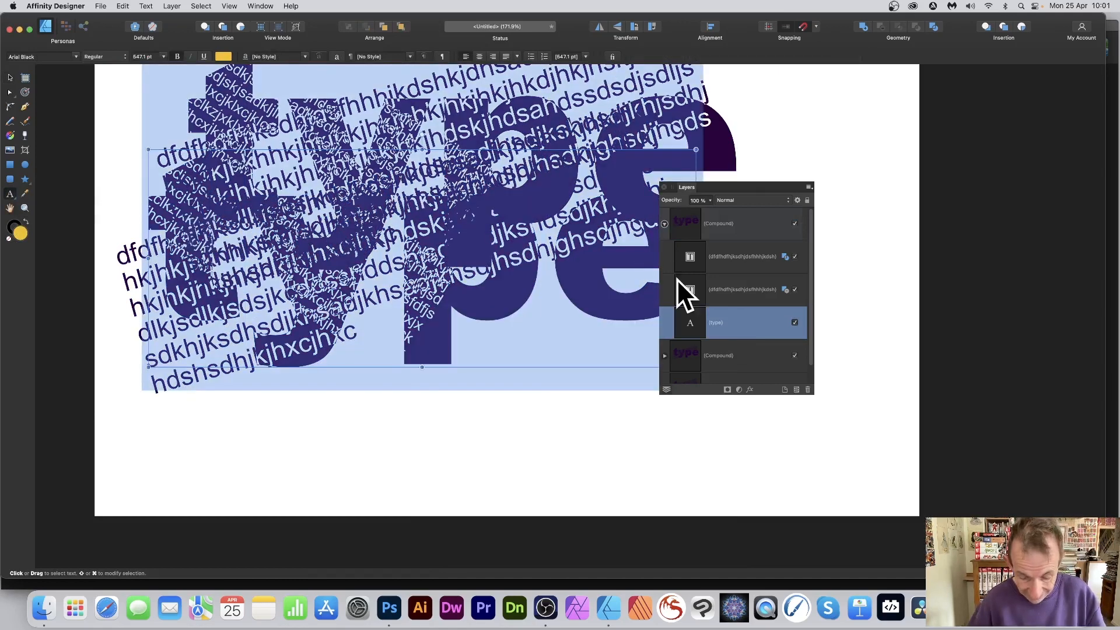
type("text")
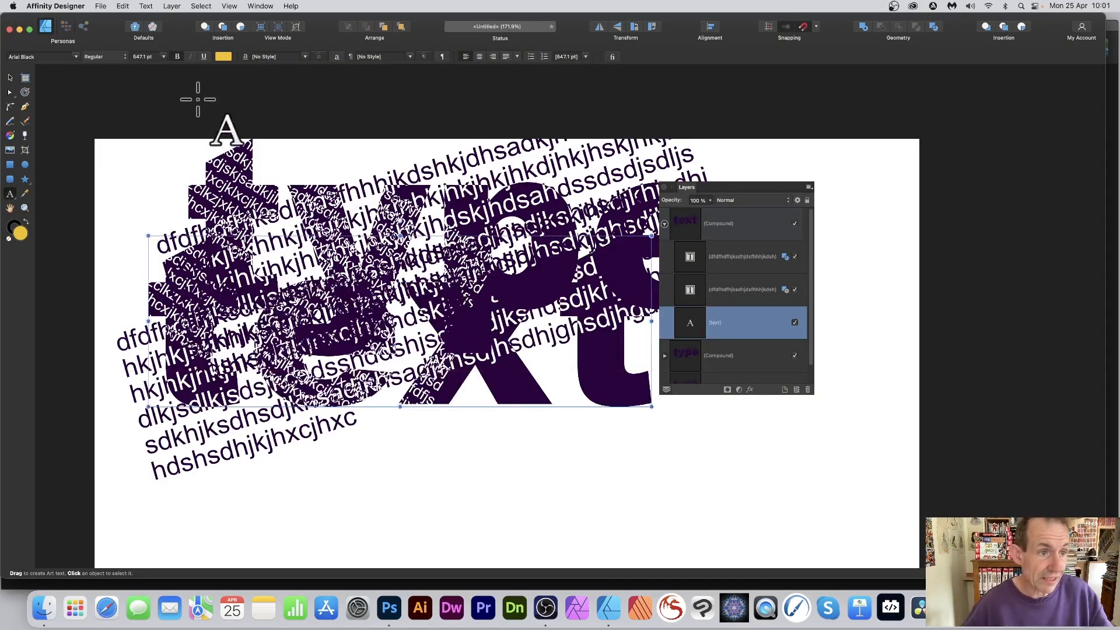
scroll(189, 132, "down", 4)
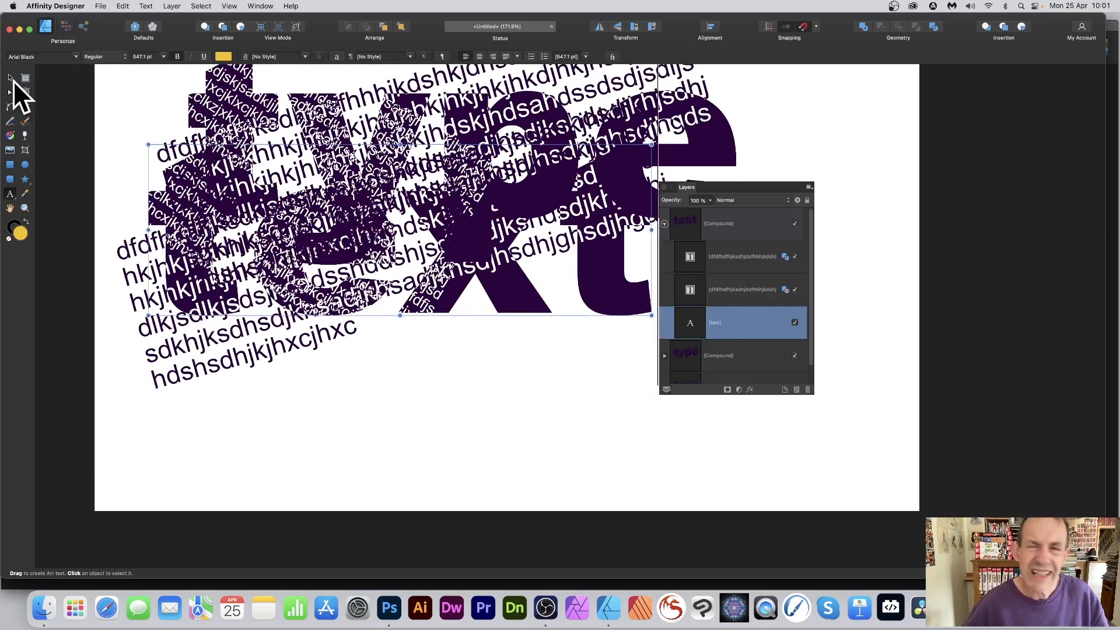